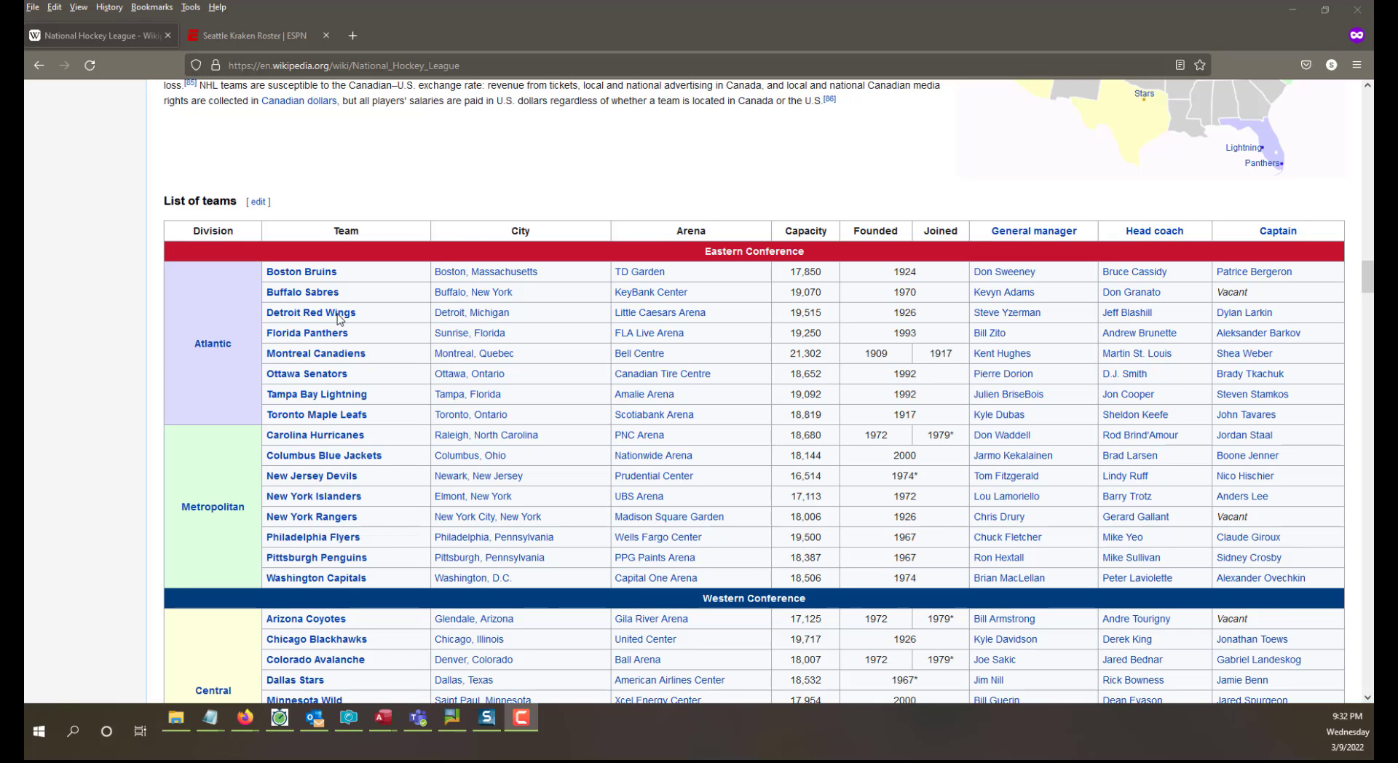
Compare the Wikipedia National Hockey League team list with the ESPN Seattle Kraken roster page.
{"action": "left_click", "coordinate": [253, 41]}
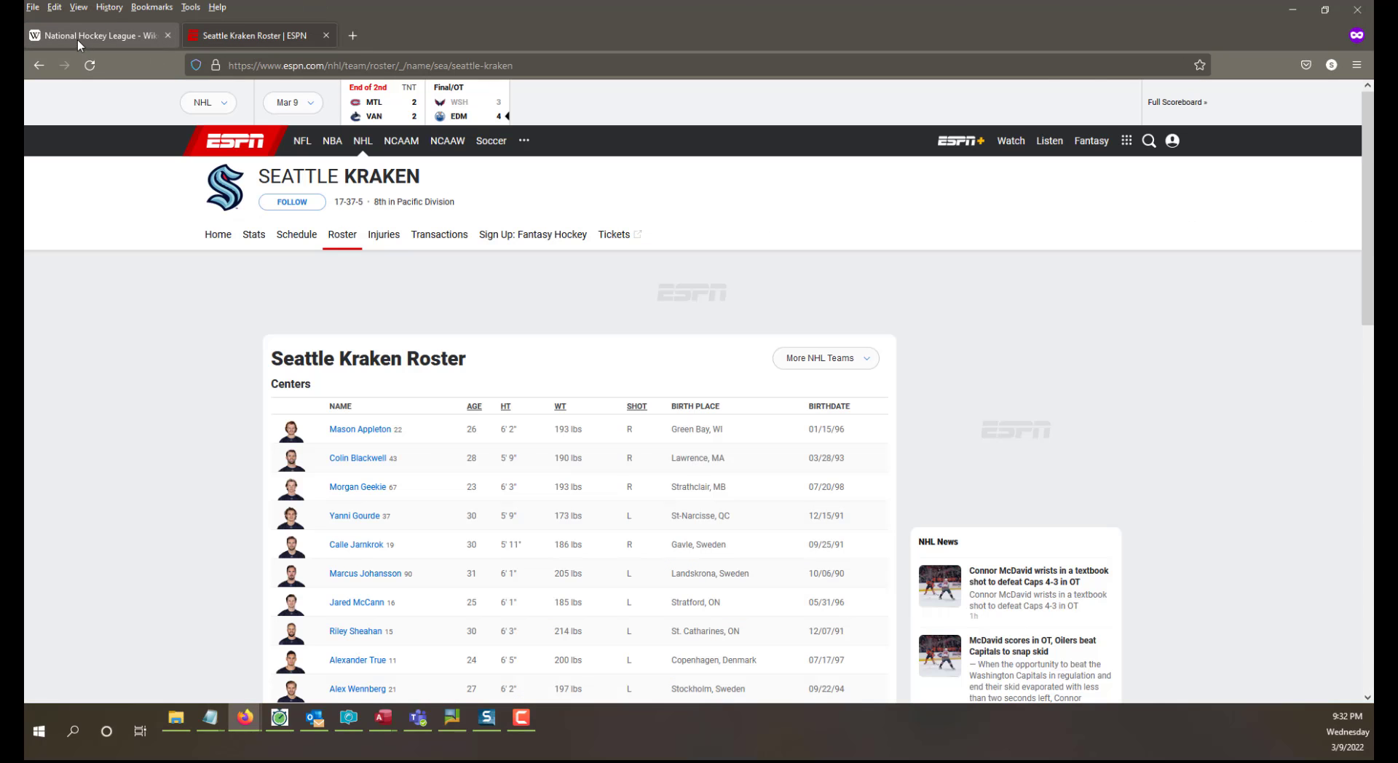
{"action": "left_click", "coordinate": [77, 39]}
{"action": "left_click", "coordinate": [213, 40]}
{"action": "left_click", "coordinate": [93, 37]}
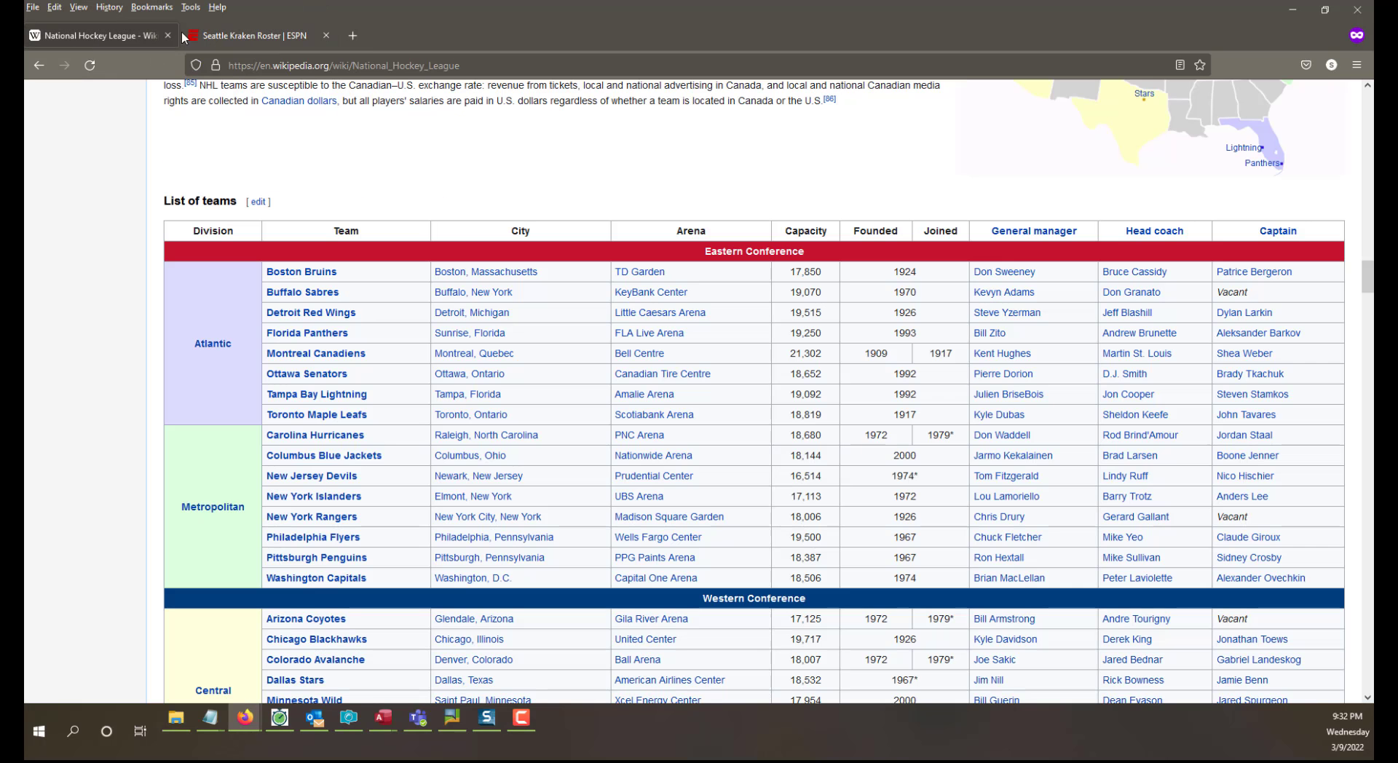
{"action": "left_click", "coordinate": [213, 29]}
{"action": "left_click", "coordinate": [65, 36]}
{"action": "left_click", "coordinate": [255, 35]}
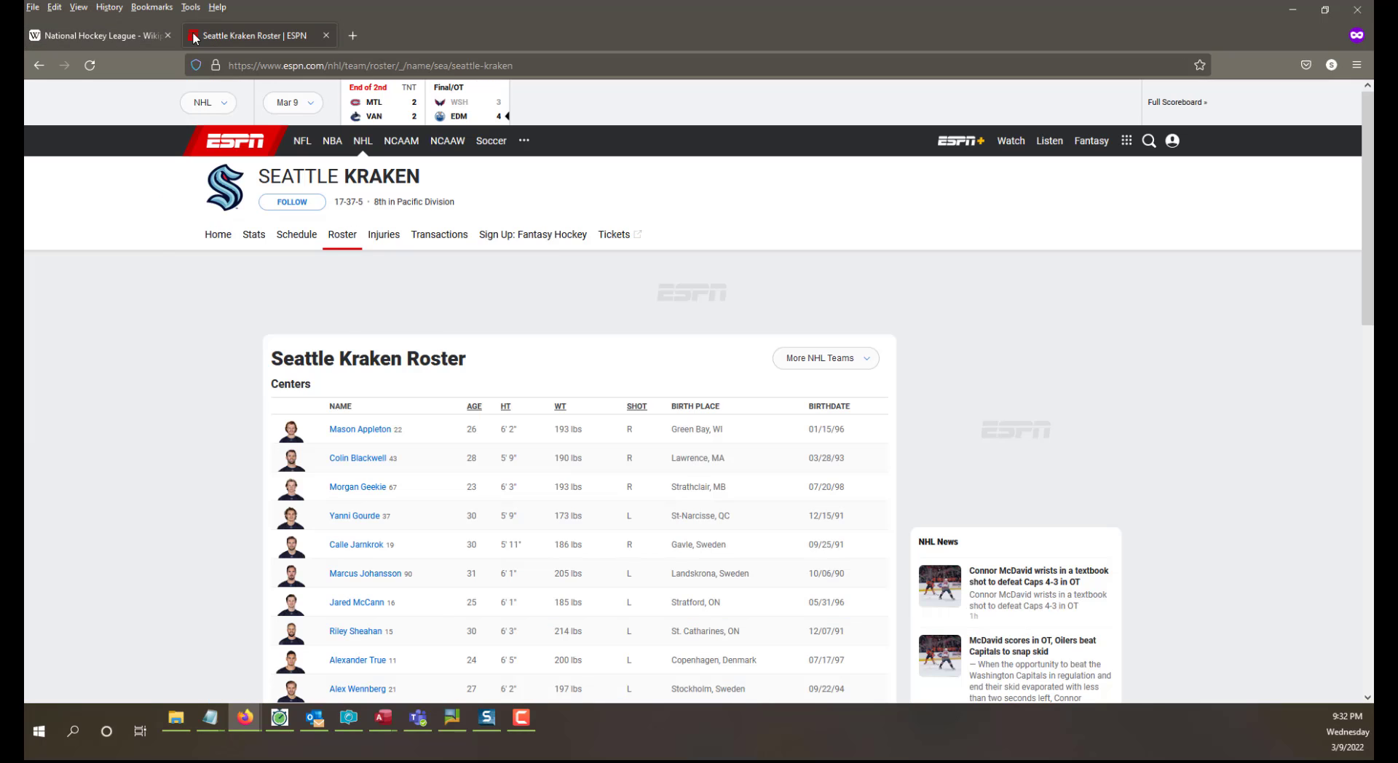
{"action": "left_click", "coordinate": [65, 37]}
{"action": "left_click", "coordinate": [225, 34]}
{"action": "left_click", "coordinate": [81, 38]}
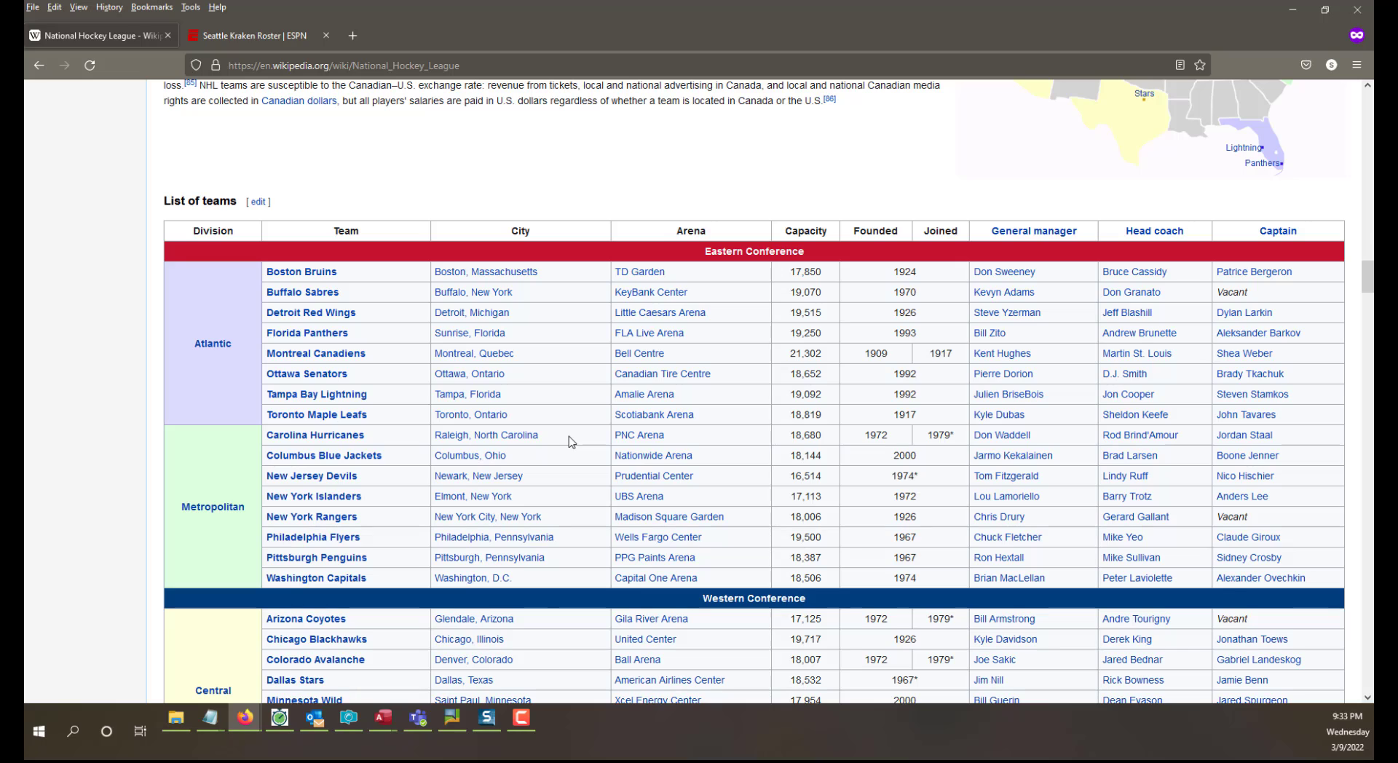
Check the Wikipedia page's web address and look through the List of teams table across both conferences.
{"action": "left_click", "coordinate": [491, 65]}
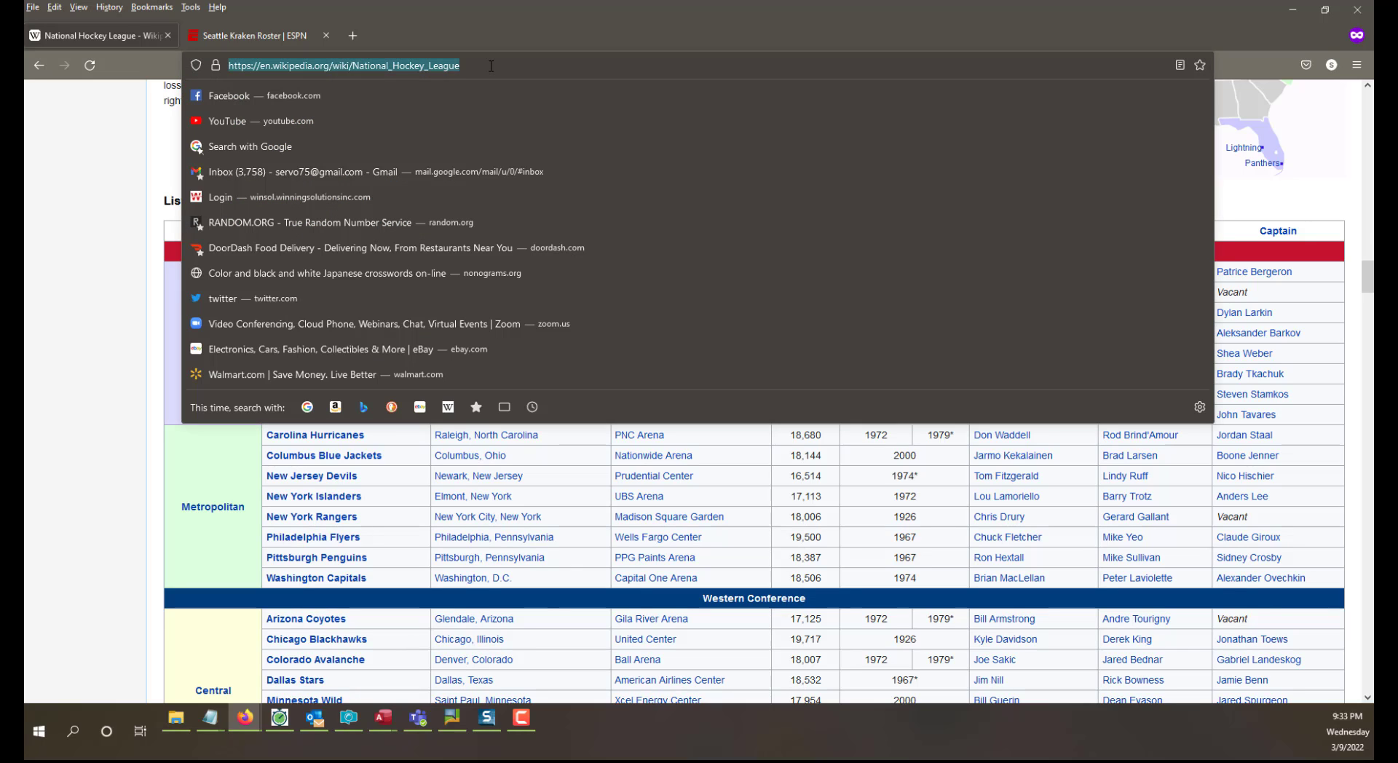
{"action": "left_click", "coordinate": [97, 234]}
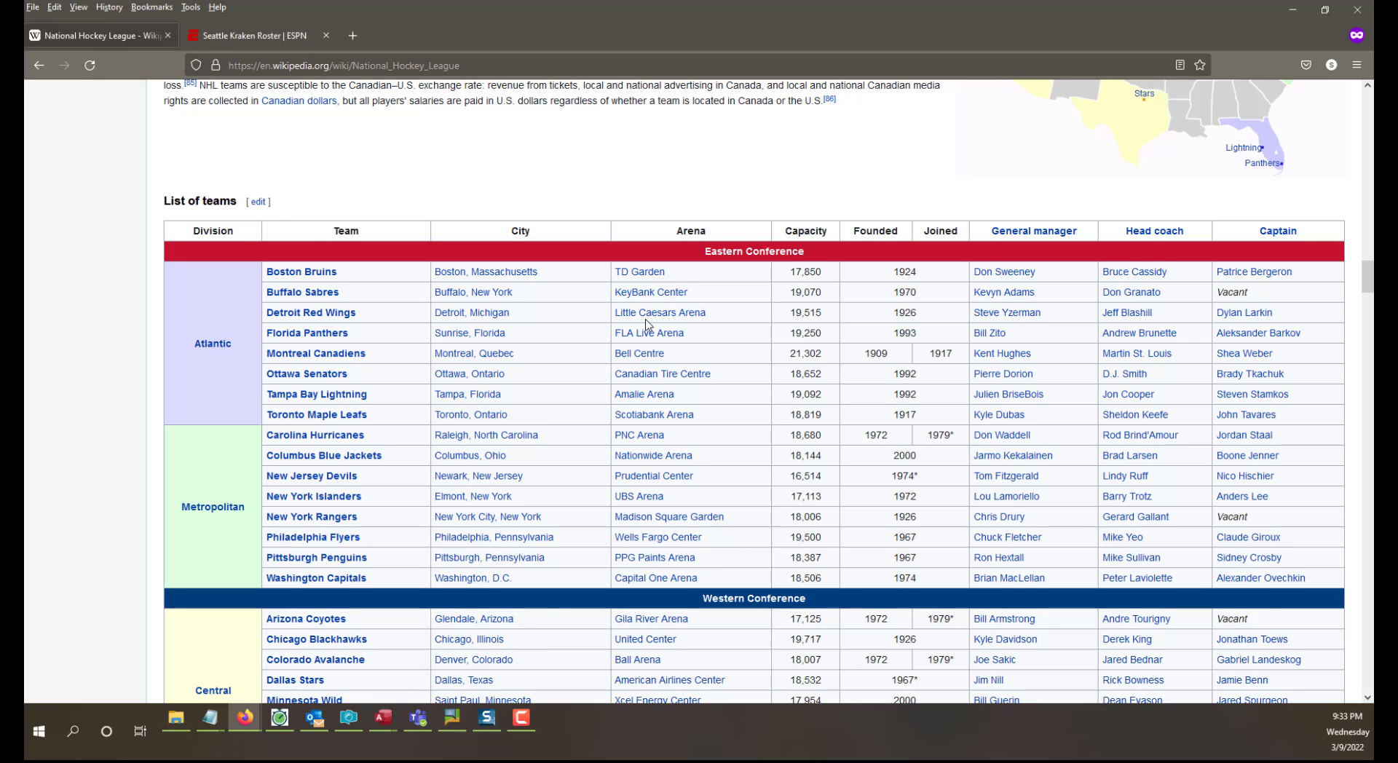
{"action": "scroll", "coordinate": [645, 326], "scroll_direction": "down", "scroll_amount": 6}
{"action": "scroll", "coordinate": [647, 326], "scroll_direction": "up", "scroll_amount": 12}
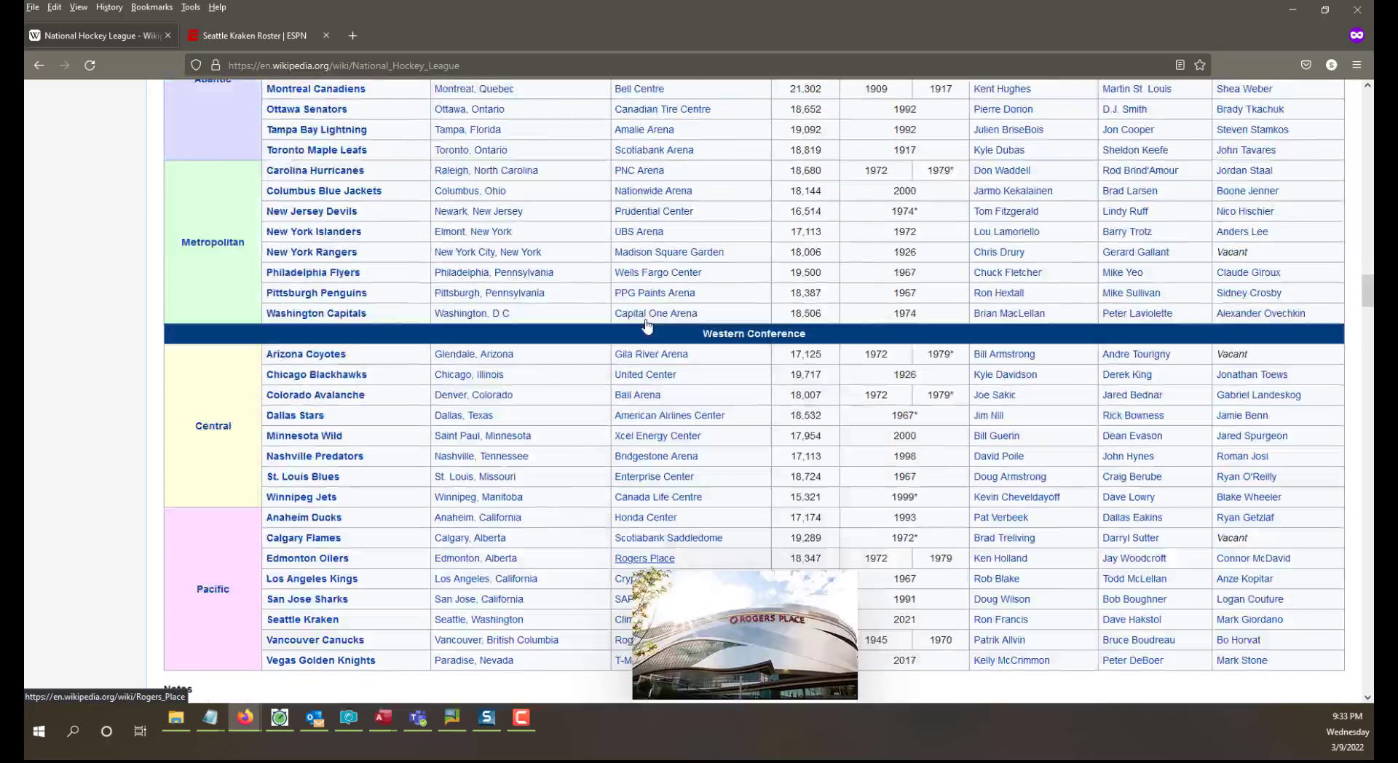
{"action": "scroll", "coordinate": [647, 326], "scroll_direction": "up", "scroll_amount": 5}
{"action": "scroll", "coordinate": [646, 326], "scroll_direction": "down", "scroll_amount": 14}
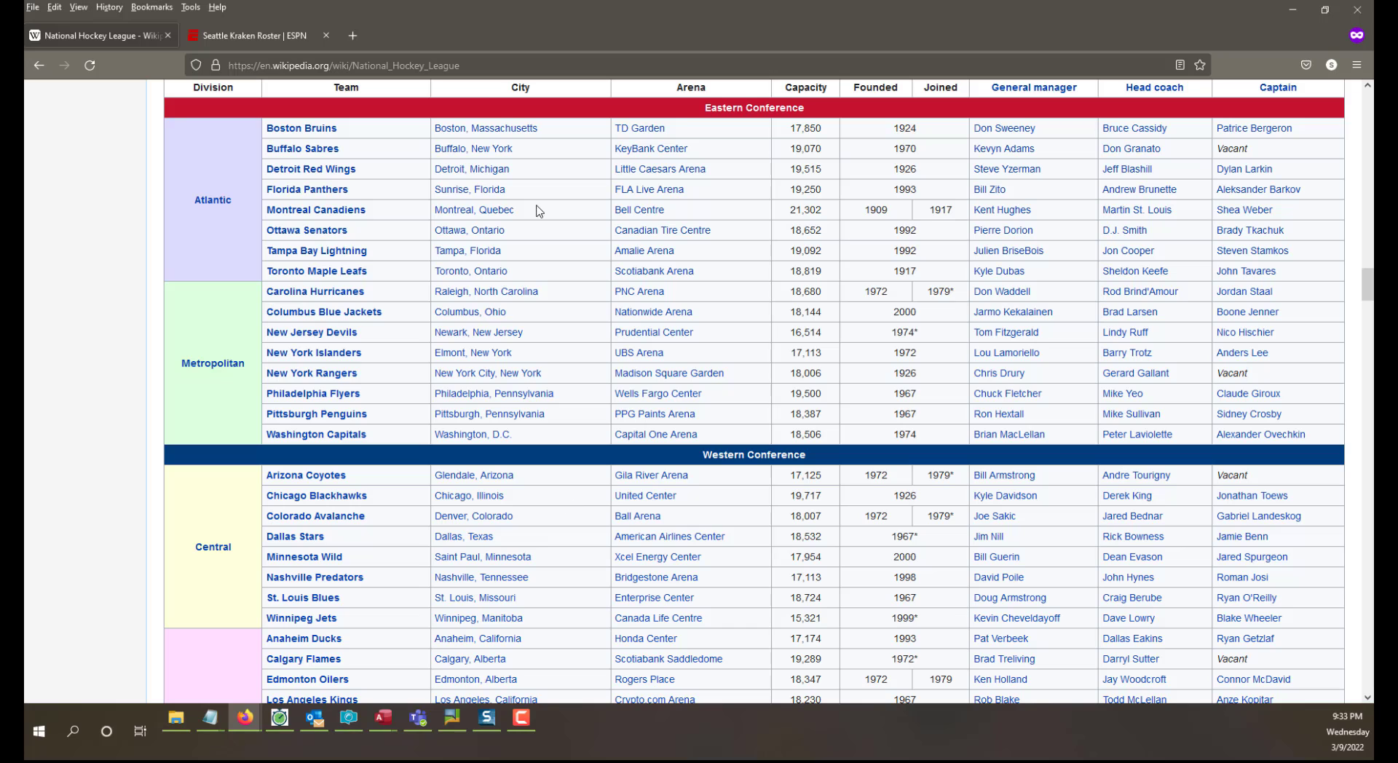
Examine the ESPN Seattle Kraken roster by position, from centers down to goalies.
{"action": "left_click", "coordinate": [253, 34]}
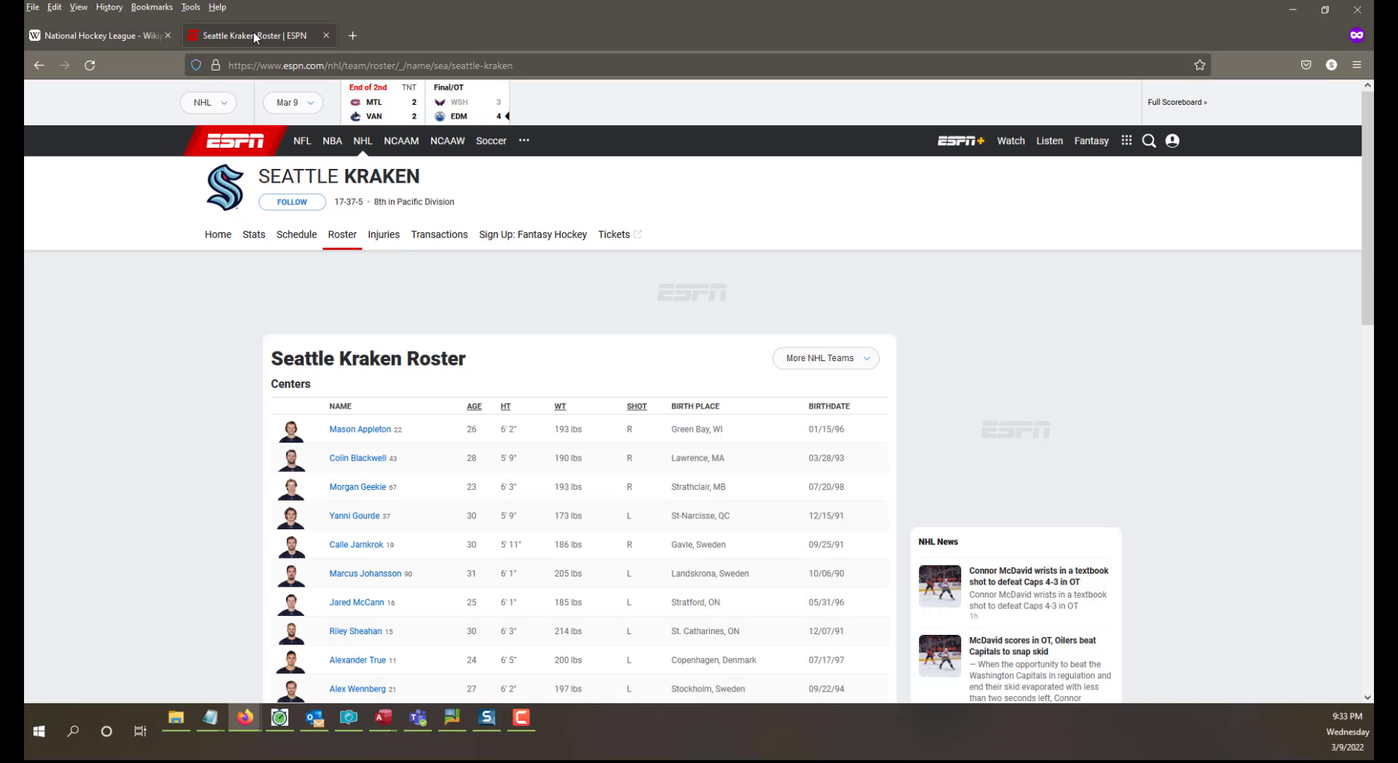
{"action": "left_click", "coordinate": [113, 35]}
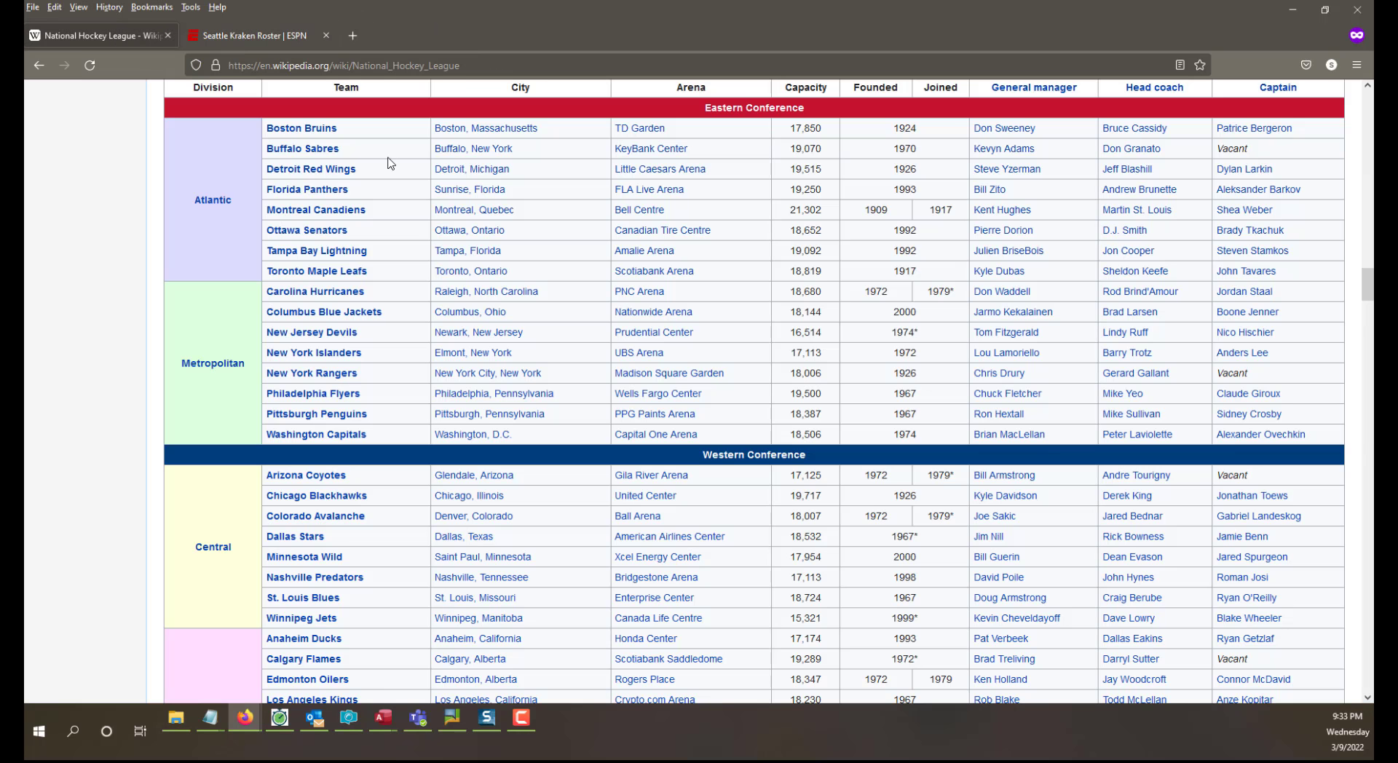
{"action": "left_click", "coordinate": [237, 34]}
{"action": "scroll", "coordinate": [683, 349], "scroll_direction": "down", "scroll_amount": 5}
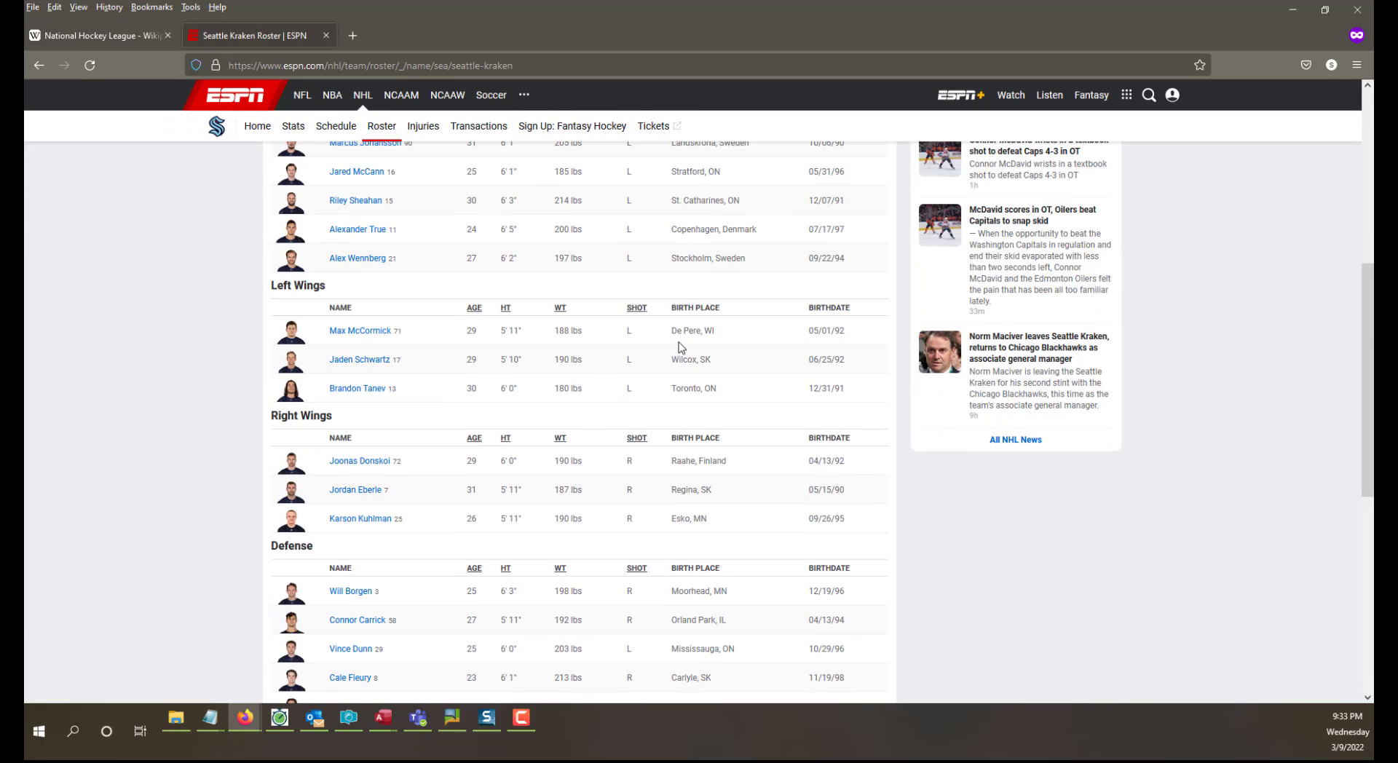
{"action": "scroll", "coordinate": [679, 347], "scroll_direction": "up", "scroll_amount": 5}
{"action": "scroll", "coordinate": [679, 348], "scroll_direction": "down", "scroll_amount": 8}
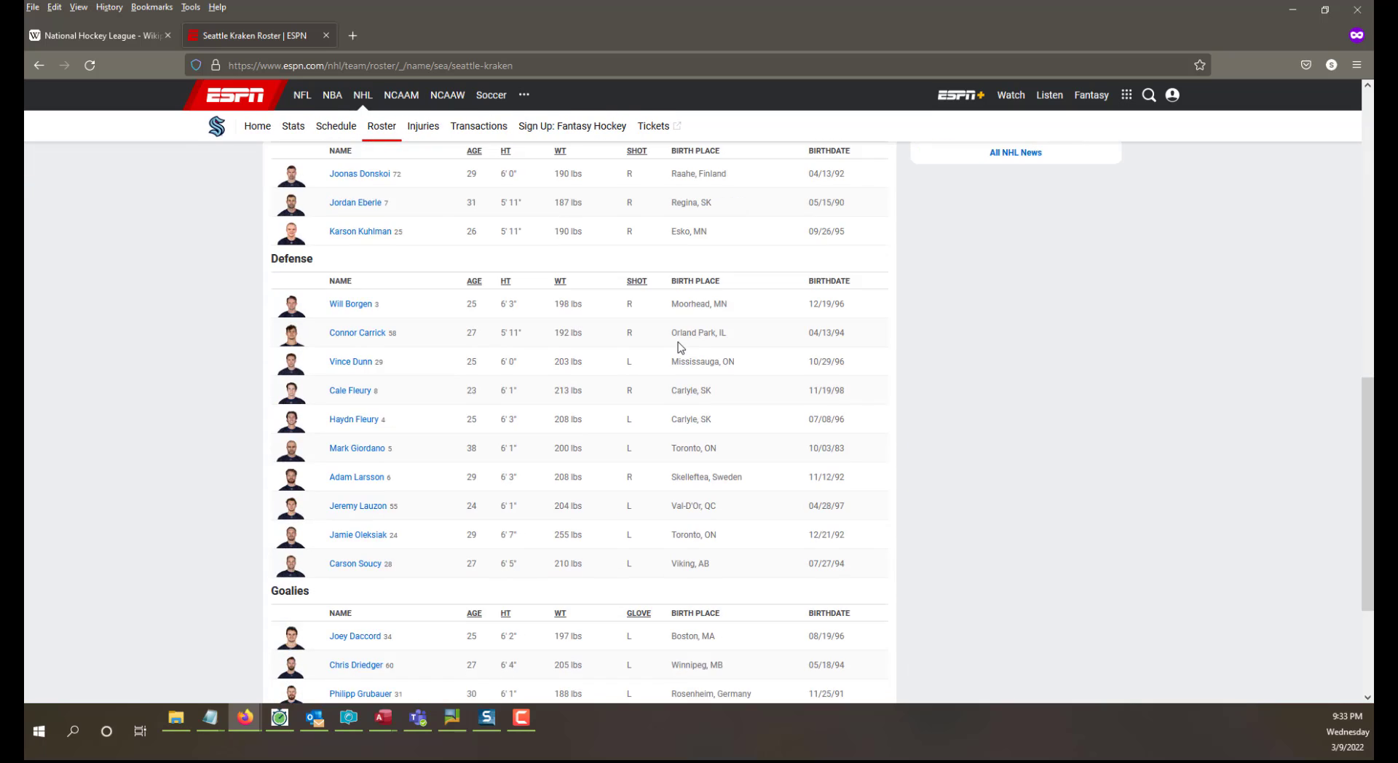
{"action": "scroll", "coordinate": [679, 343], "scroll_direction": "up", "scroll_amount": 8}
{"action": "scroll", "coordinate": [679, 345], "scroll_direction": "up", "scroll_amount": 1}
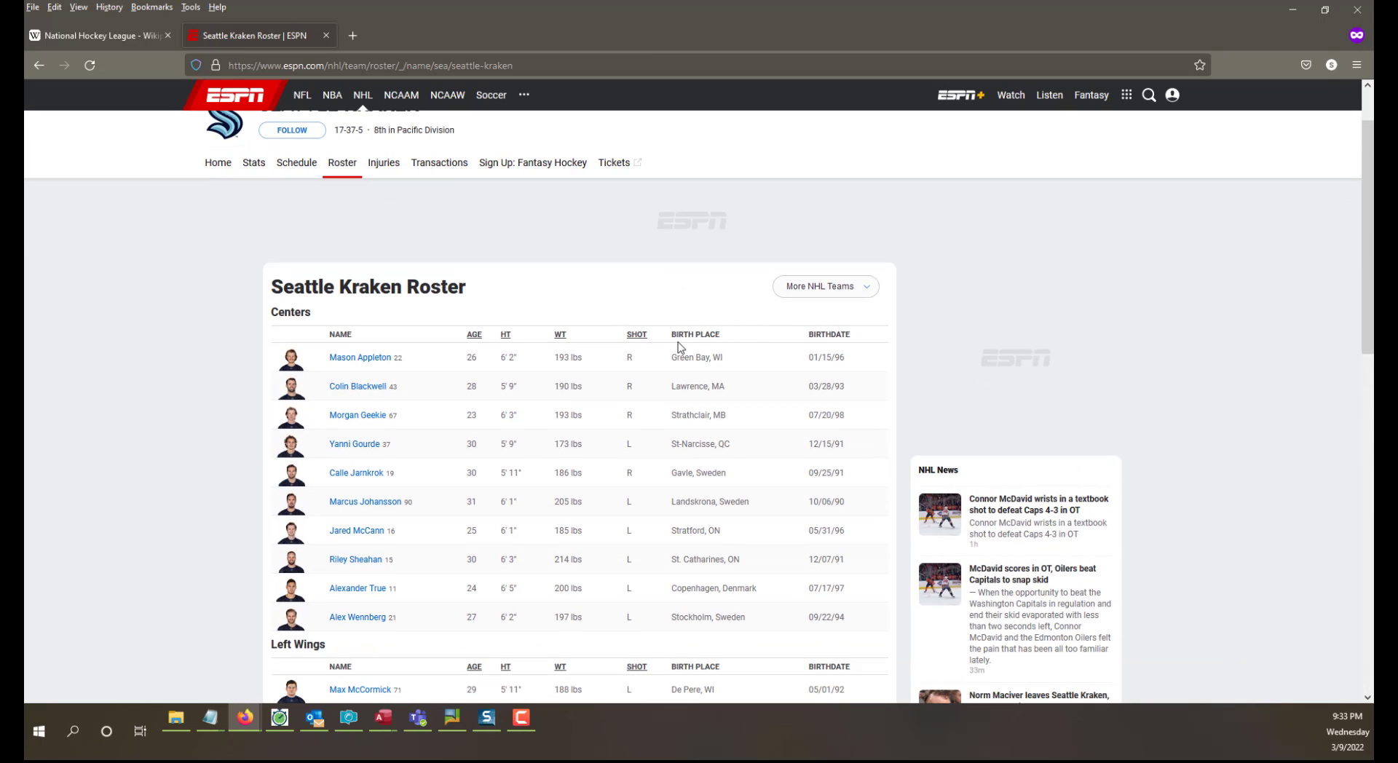
Copy the List of teams heading and the complete table below it from the Wikipedia National Hockey League page.
{"action": "left_click", "coordinate": [118, 38]}
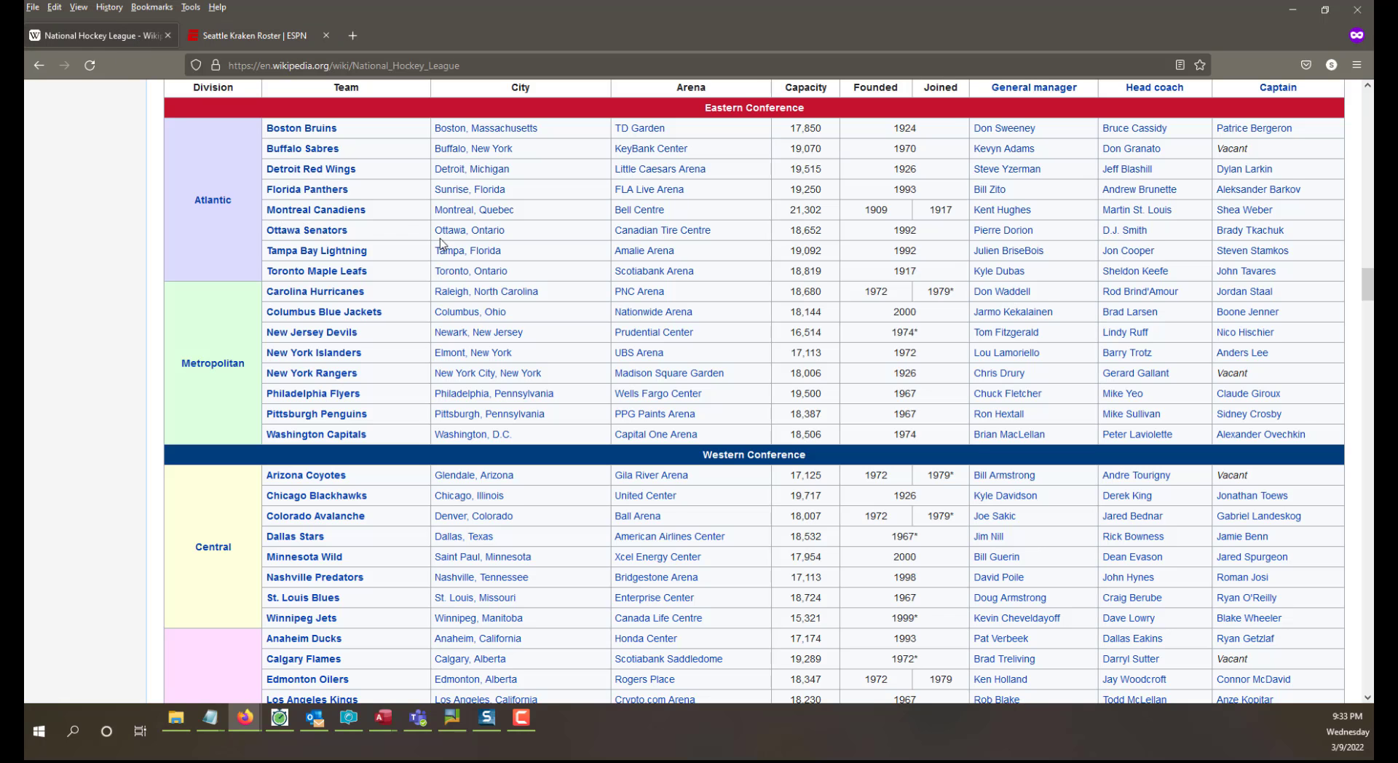
{"action": "scroll", "coordinate": [441, 244], "scroll_direction": "up", "scroll_amount": 1}
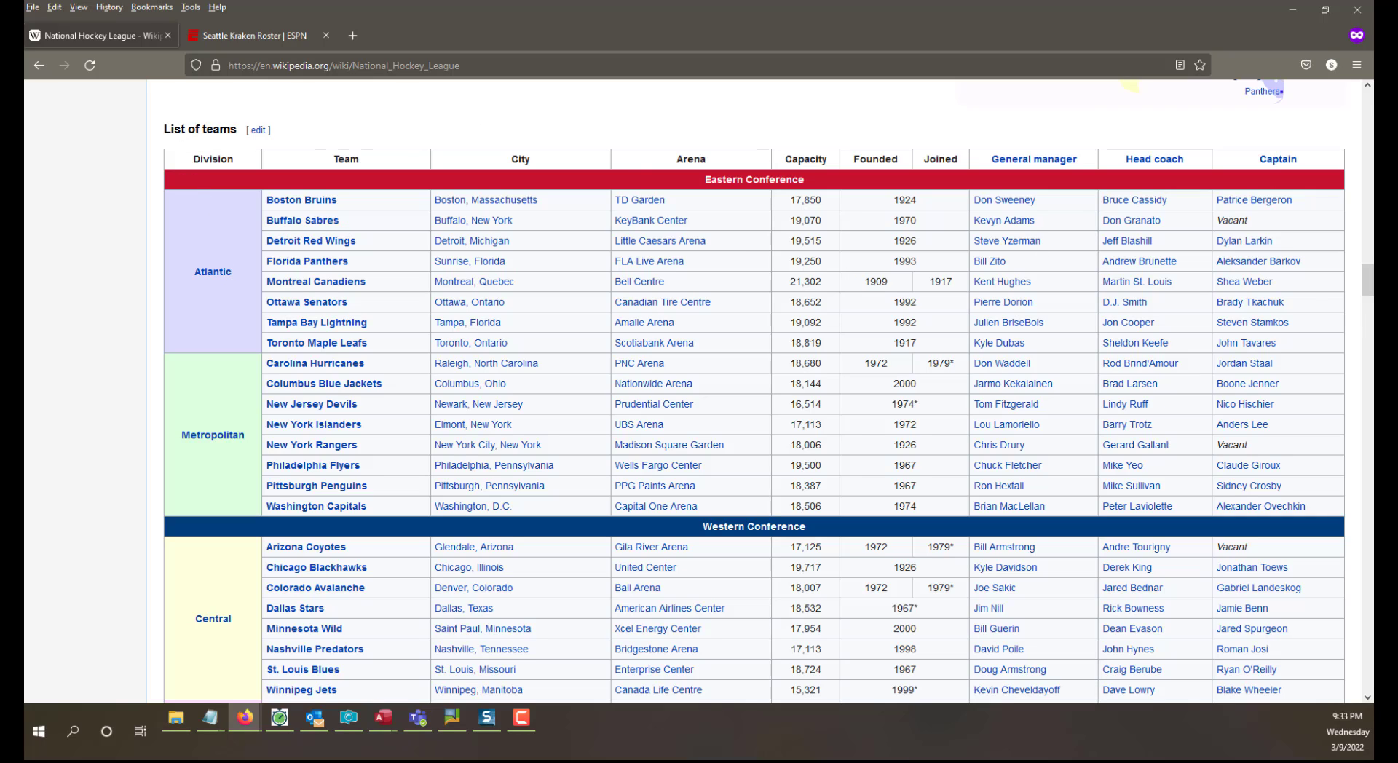
{"action": "mouse_move", "coordinate": [282, 210]}
{"action": "left_click_drag", "start_coordinate": [153, 131], "coordinate": [1324, 362]}
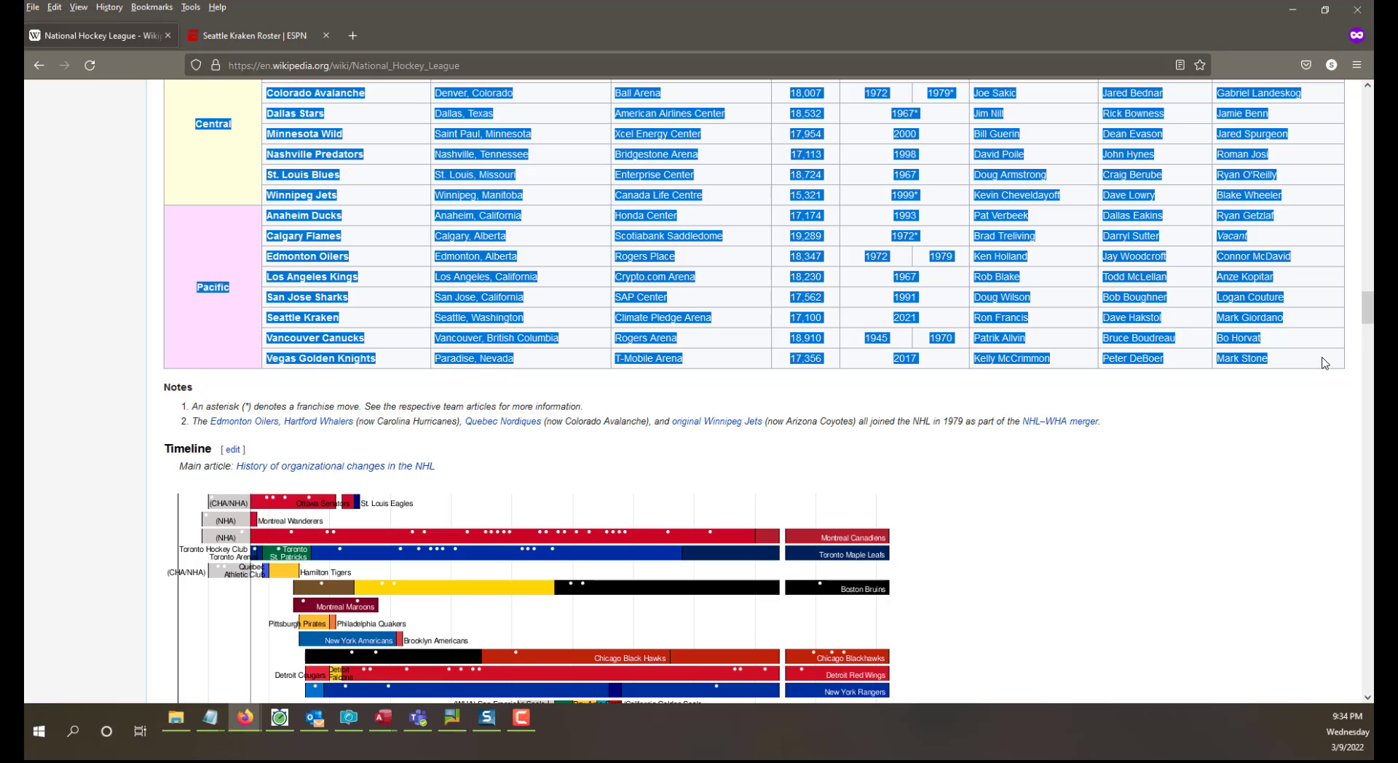
{"action": "scroll", "coordinate": [1177, 396], "scroll_direction": "up", "scroll_amount": 10}
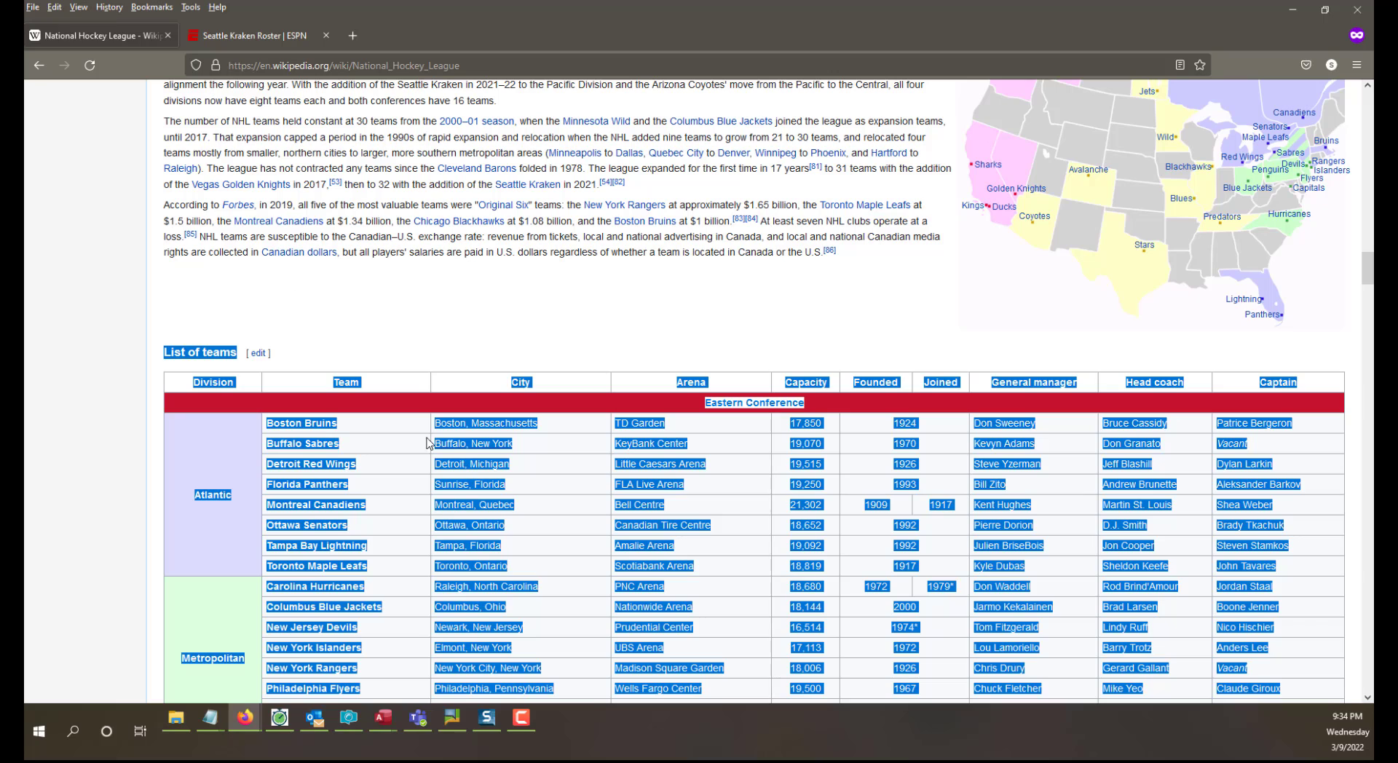
{"action": "right_click", "coordinate": [466, 453]}
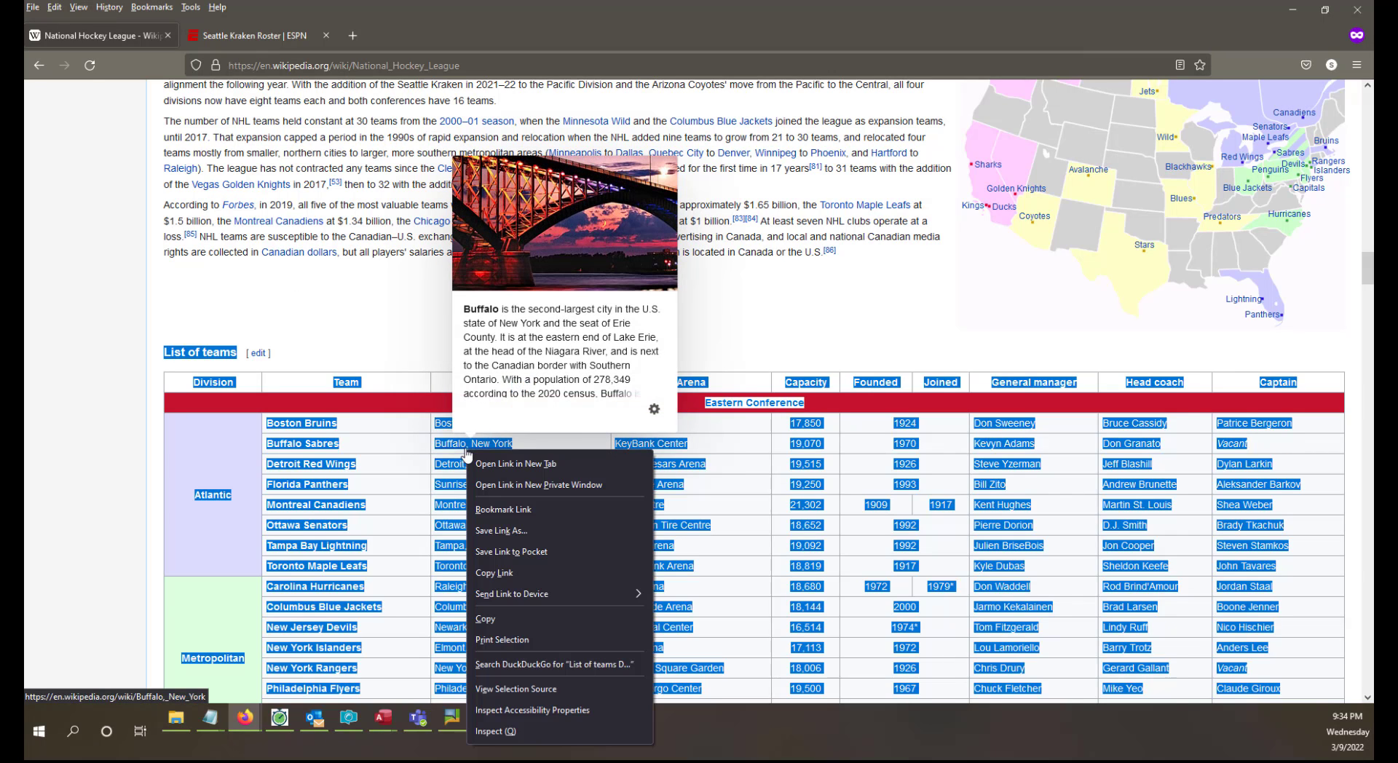
{"action": "left_click", "coordinate": [552, 620]}
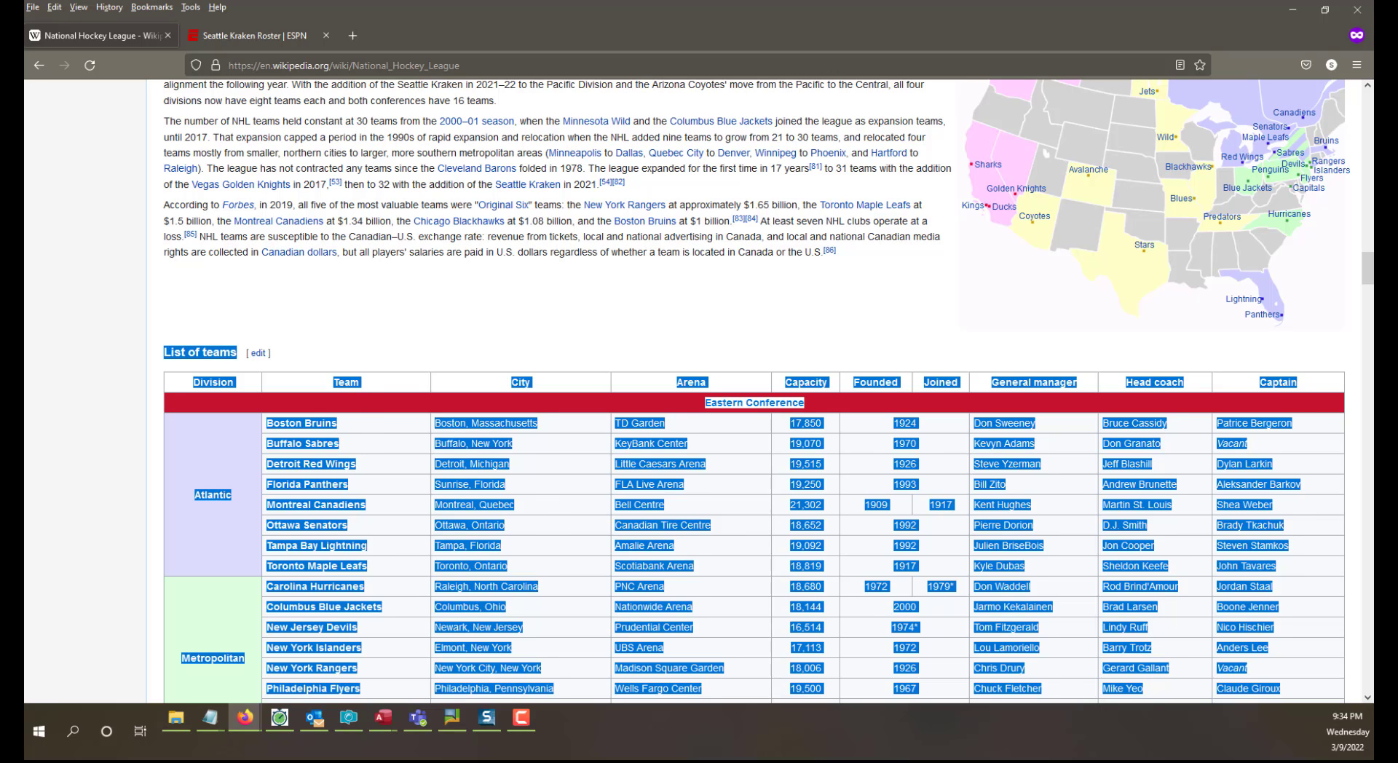
Switch to Excel and create a blank workbook.
{"action": "key", "text": "alt+Tab"}
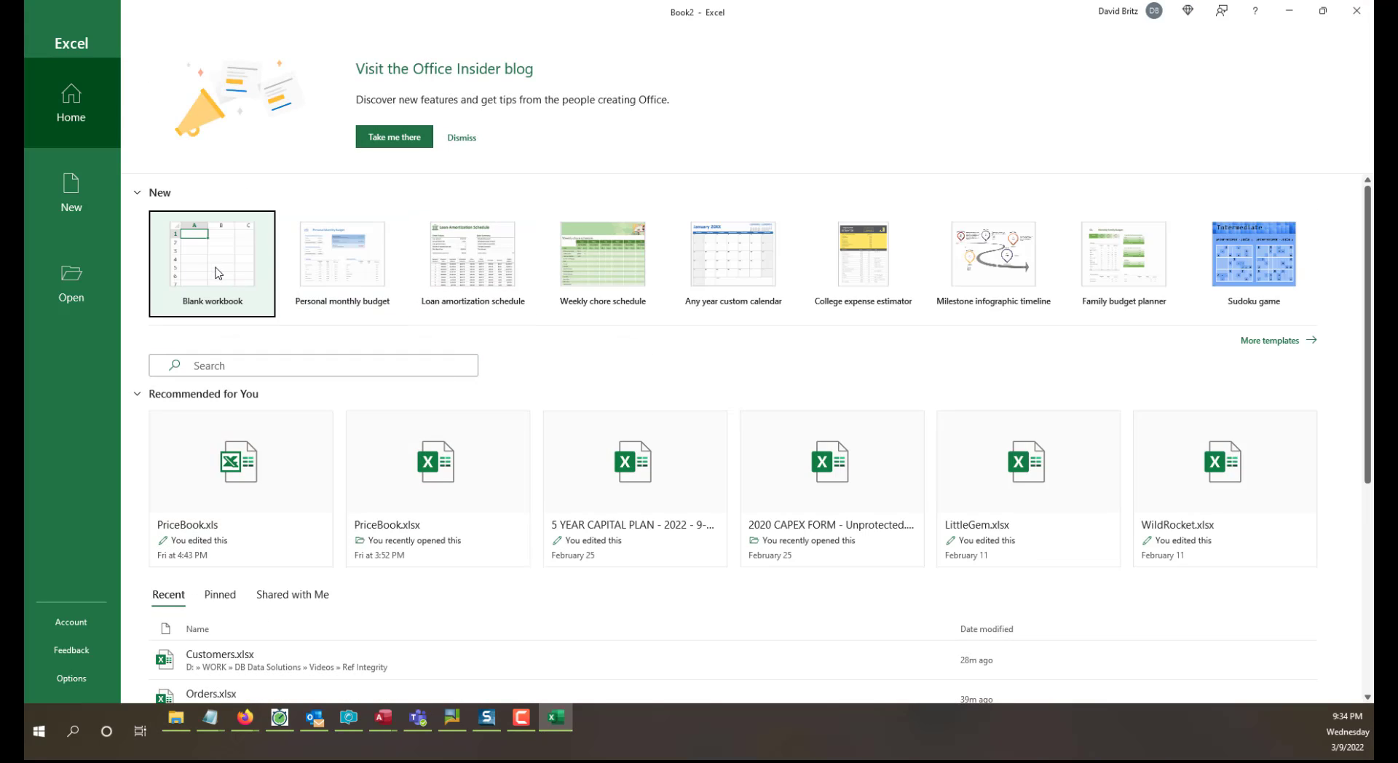
{"action": "left_click", "coordinate": [208, 277]}
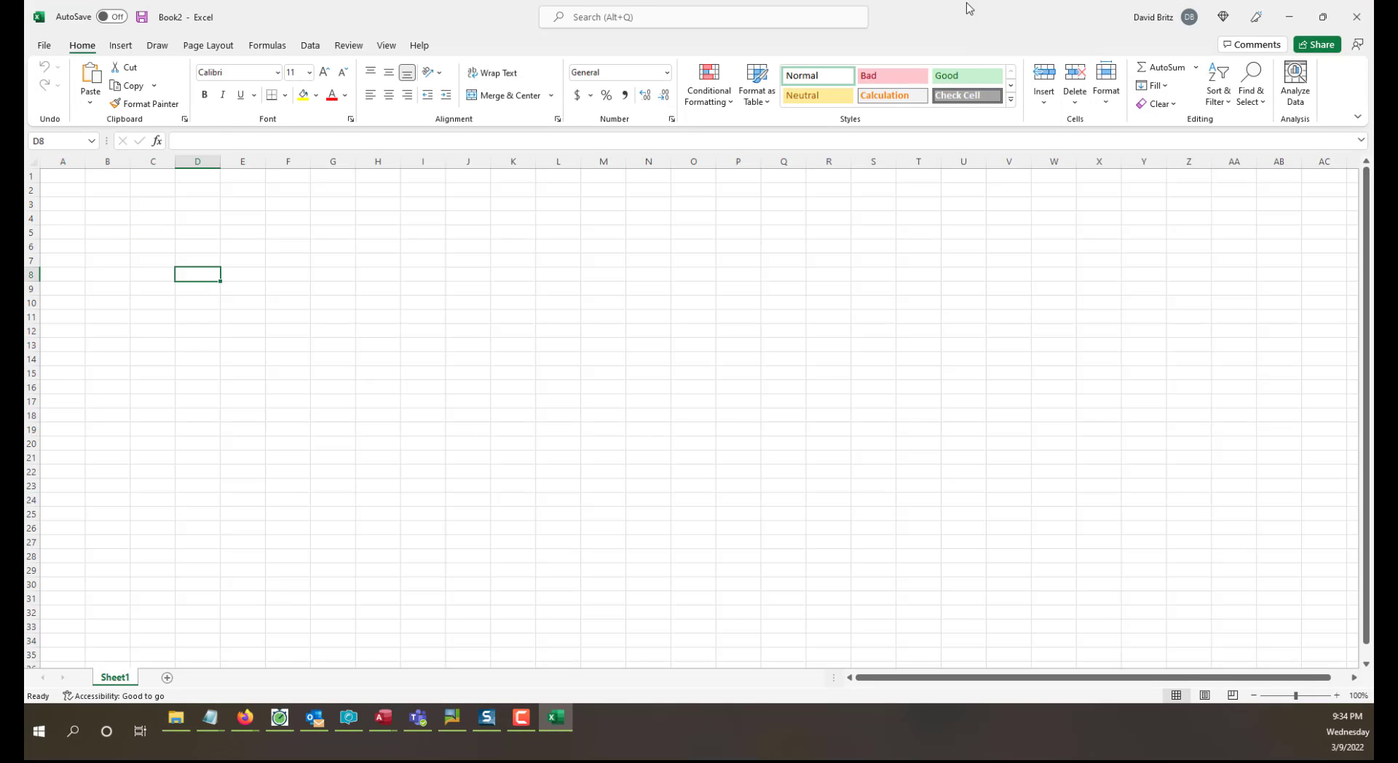
Shrink and move the workbook window to view the web team table with it, and maximize it again.
{"action": "double_click", "coordinate": [967, 9]}
{"action": "left_click_drag", "start_coordinate": [960, 15], "coordinate": [907, 575]}
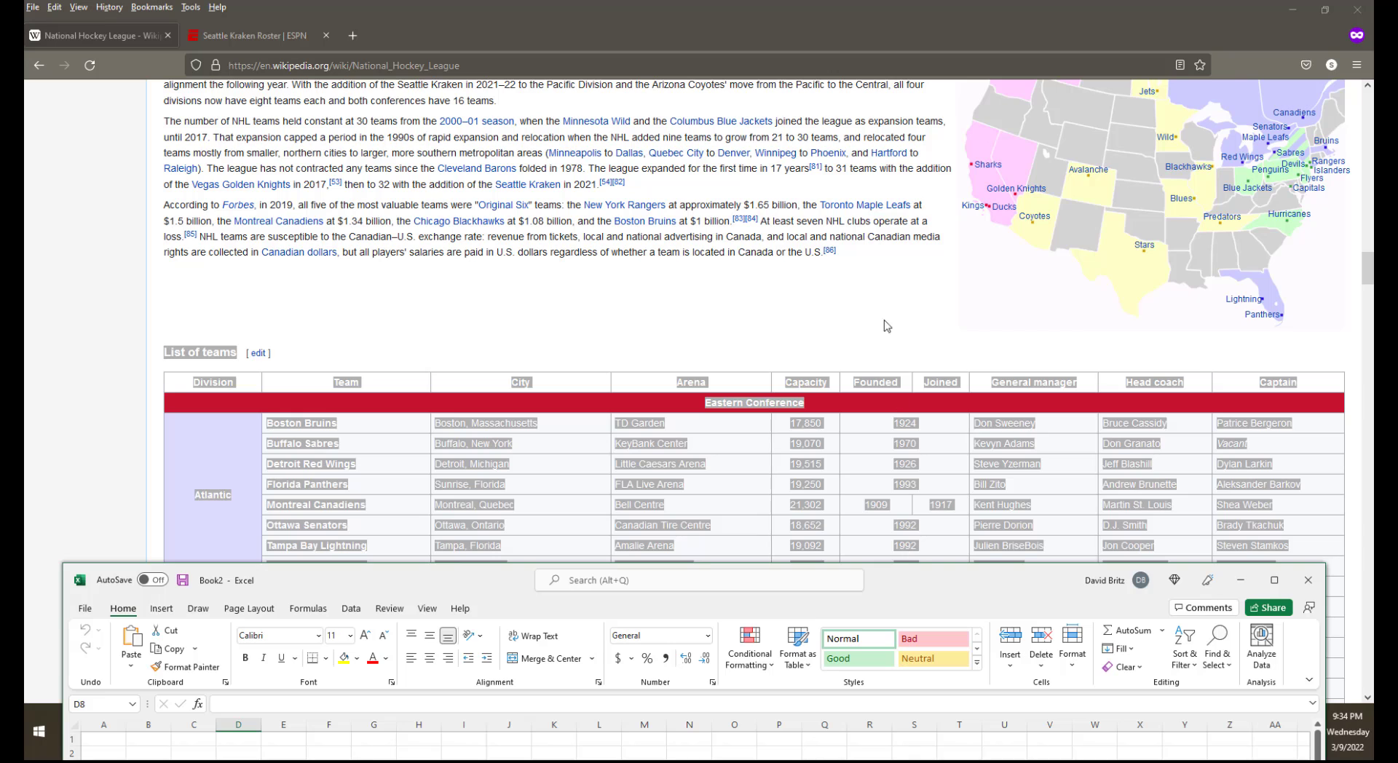
{"action": "scroll", "coordinate": [887, 325], "scroll_direction": "down", "scroll_amount": 3}
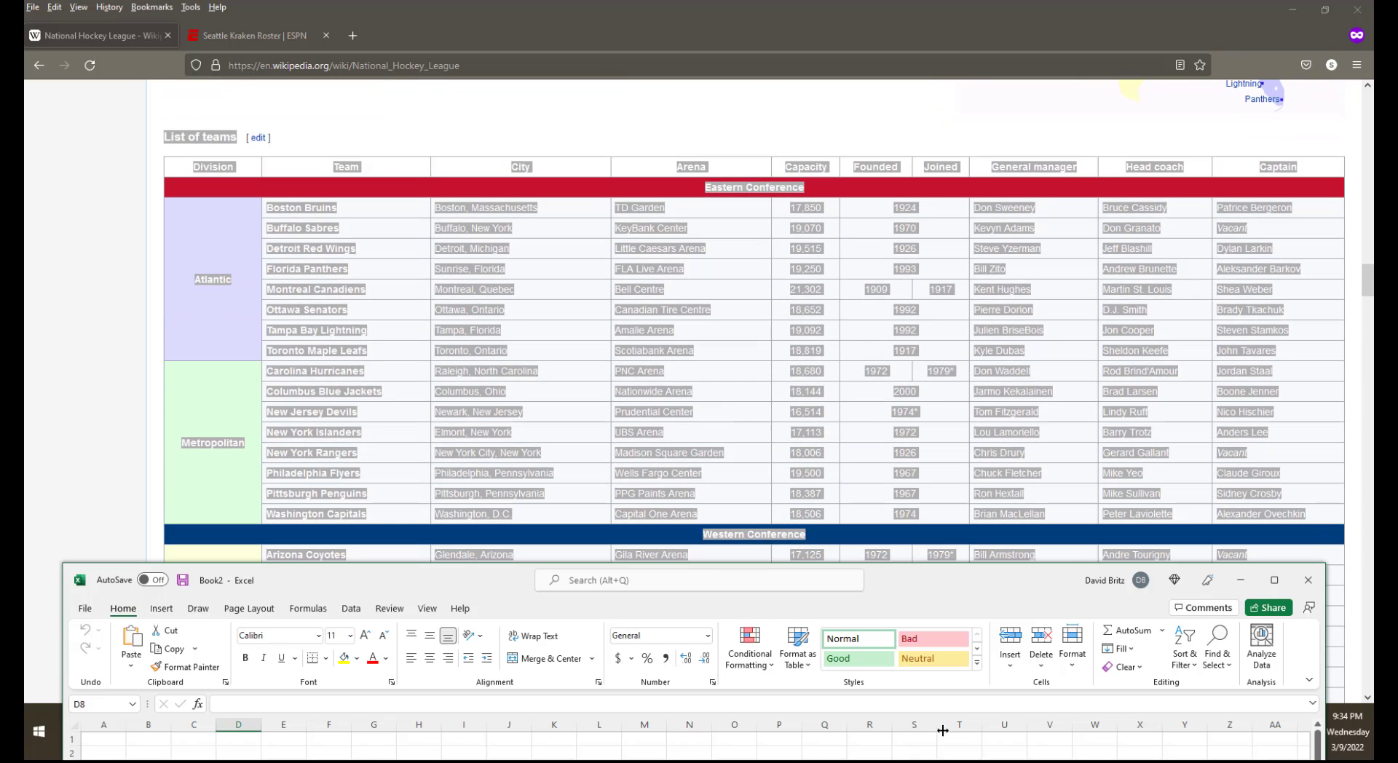
{"action": "left_click_drag", "start_coordinate": [987, 539], "coordinate": [929, 312]}
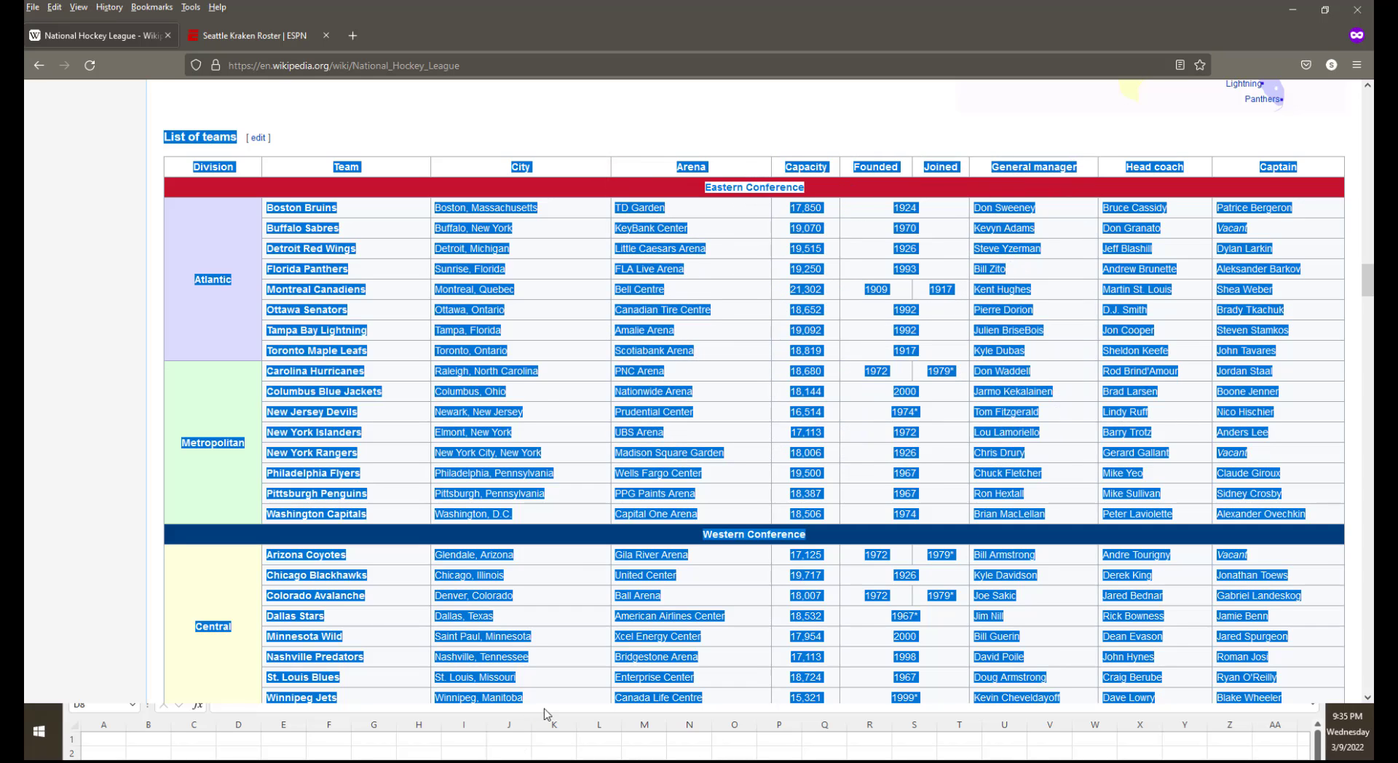
{"action": "left_click", "coordinate": [115, 745]}
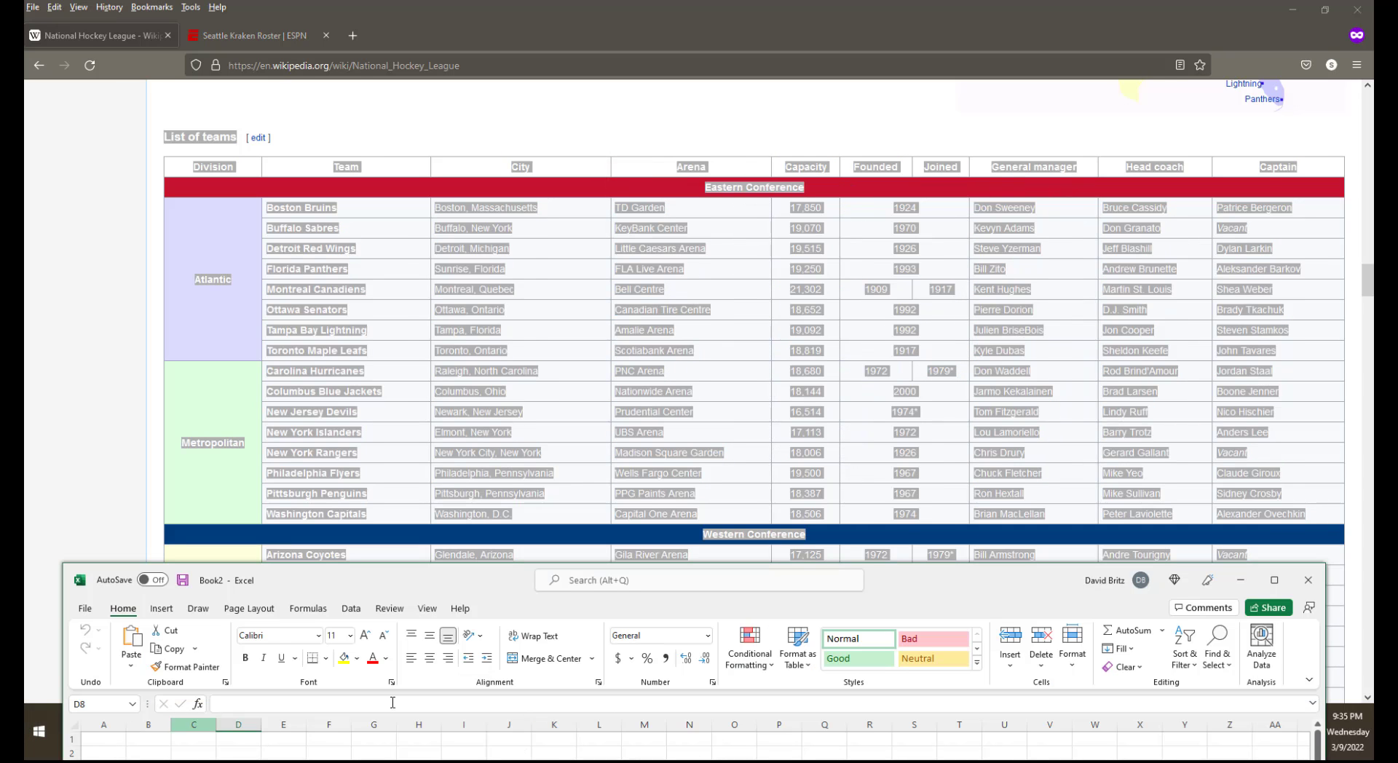
{"action": "left_click", "coordinate": [1275, 580]}
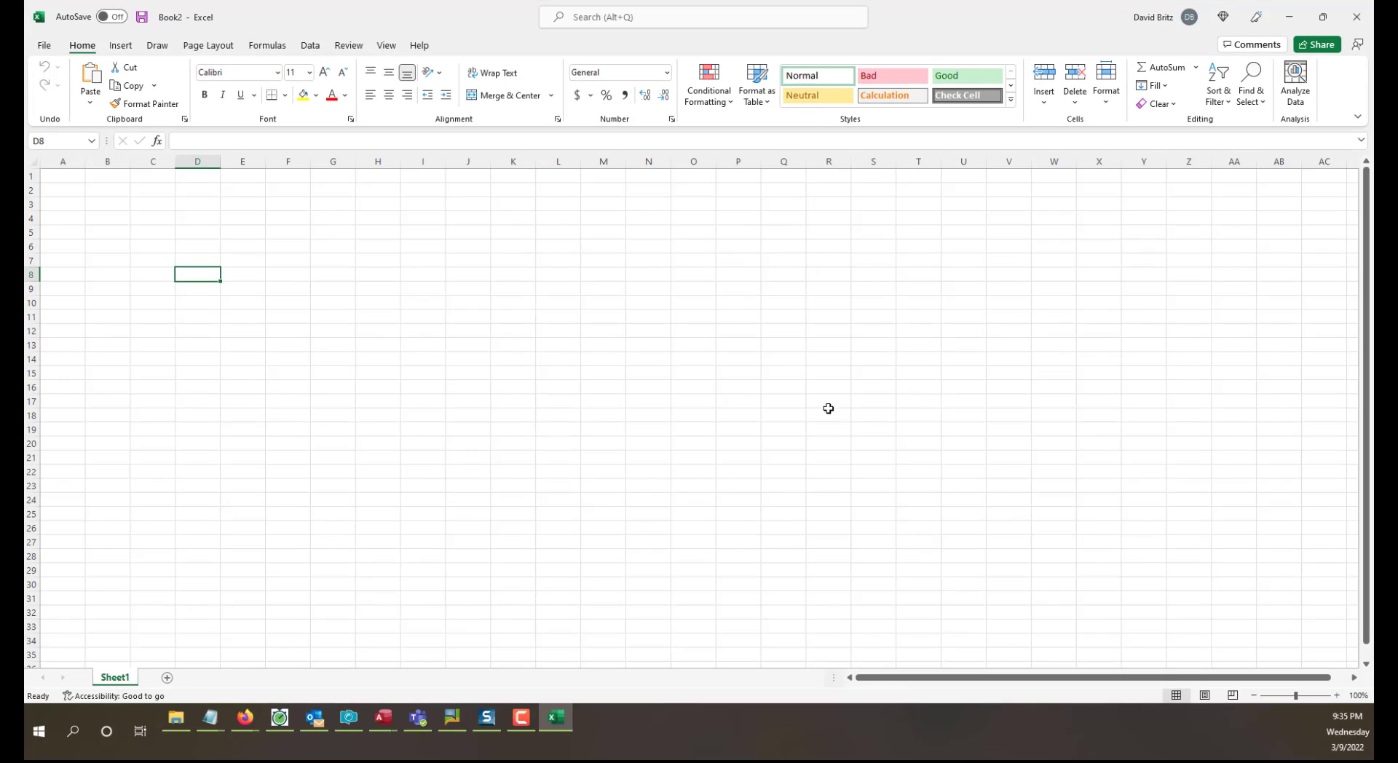
Paste the copied team table at cell A1, matching the destination formatting.
{"action": "left_click", "coordinate": [63, 175]}
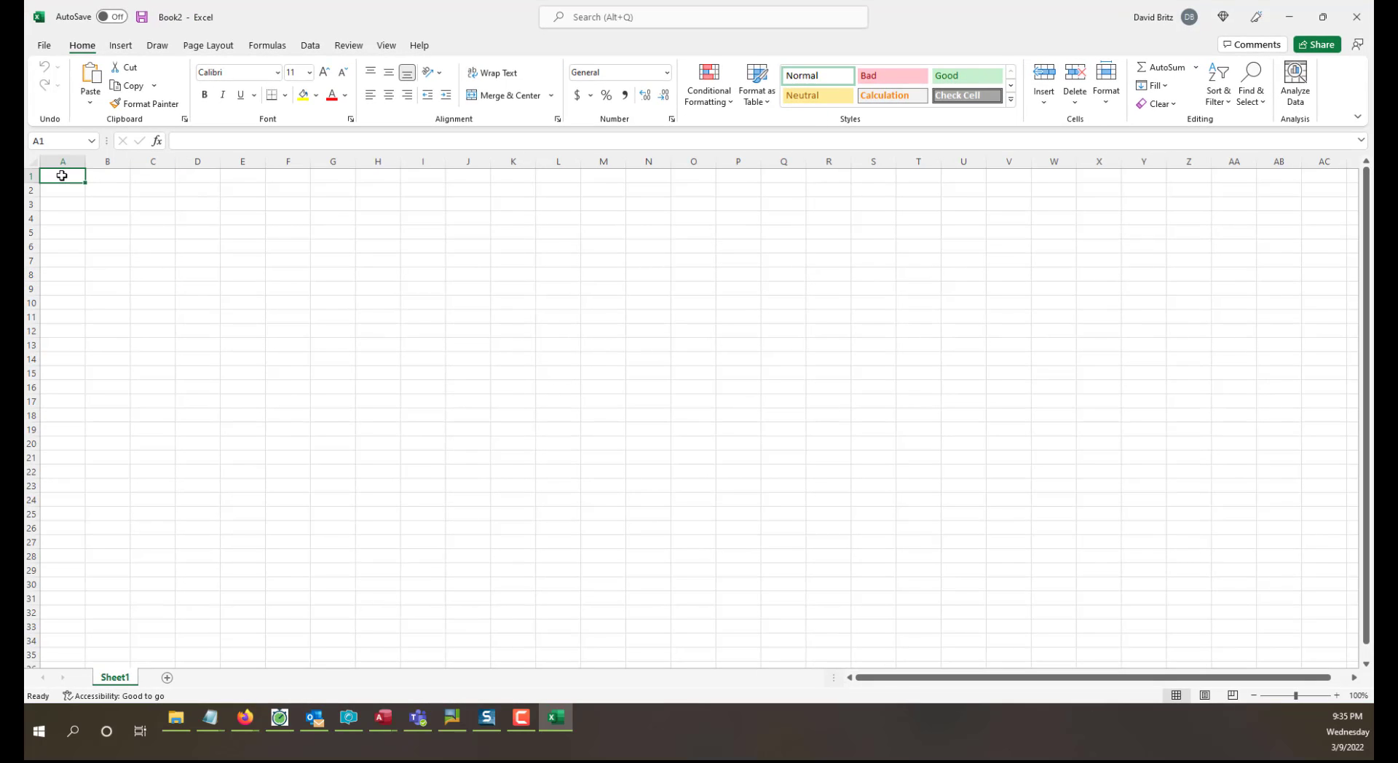
{"action": "right_click", "coordinate": [61, 176]}
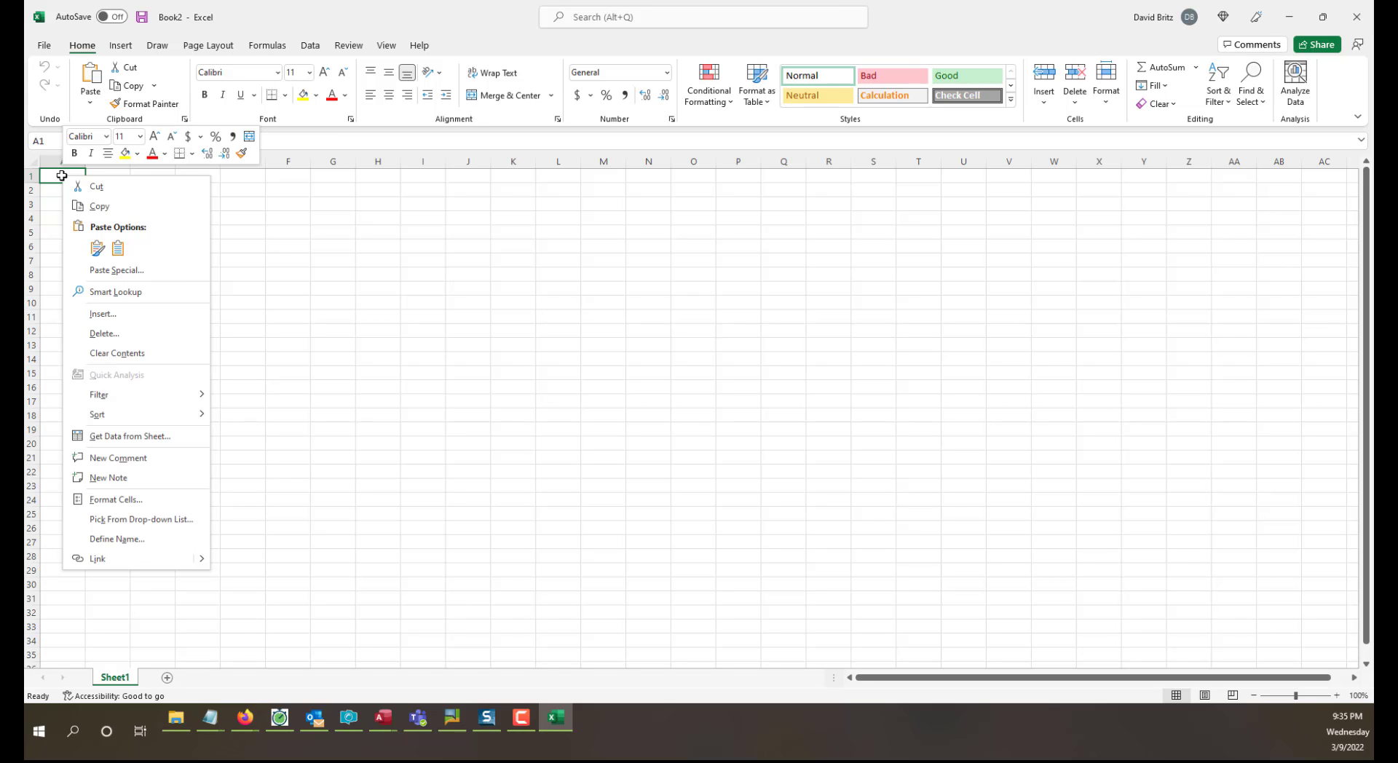
{"action": "left_click", "coordinate": [118, 248]}
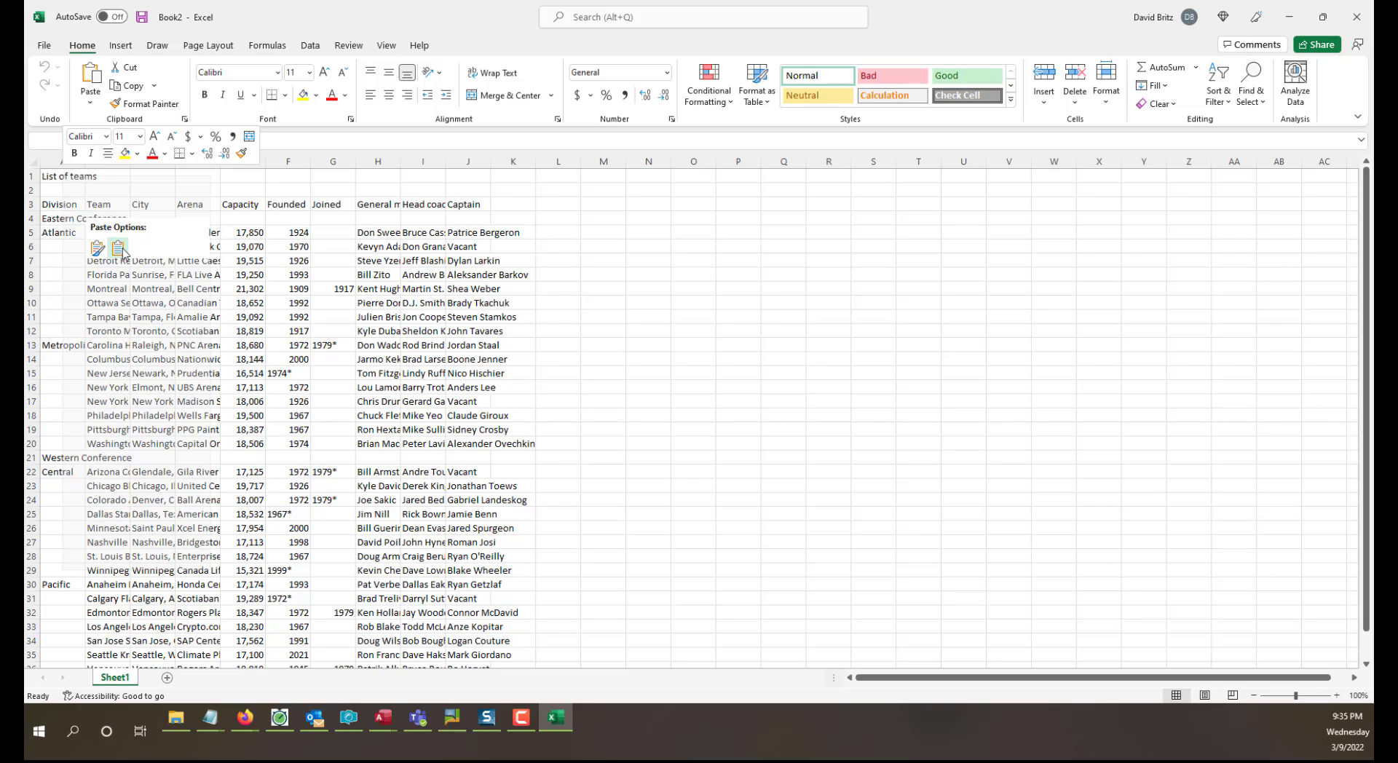
{"action": "left_click", "coordinate": [118, 248]}
Fit the widths of the Division, Team, City, Arena, Capacity, General manager and Head coach columns to their contents.
{"action": "left_click", "coordinate": [631, 348]}
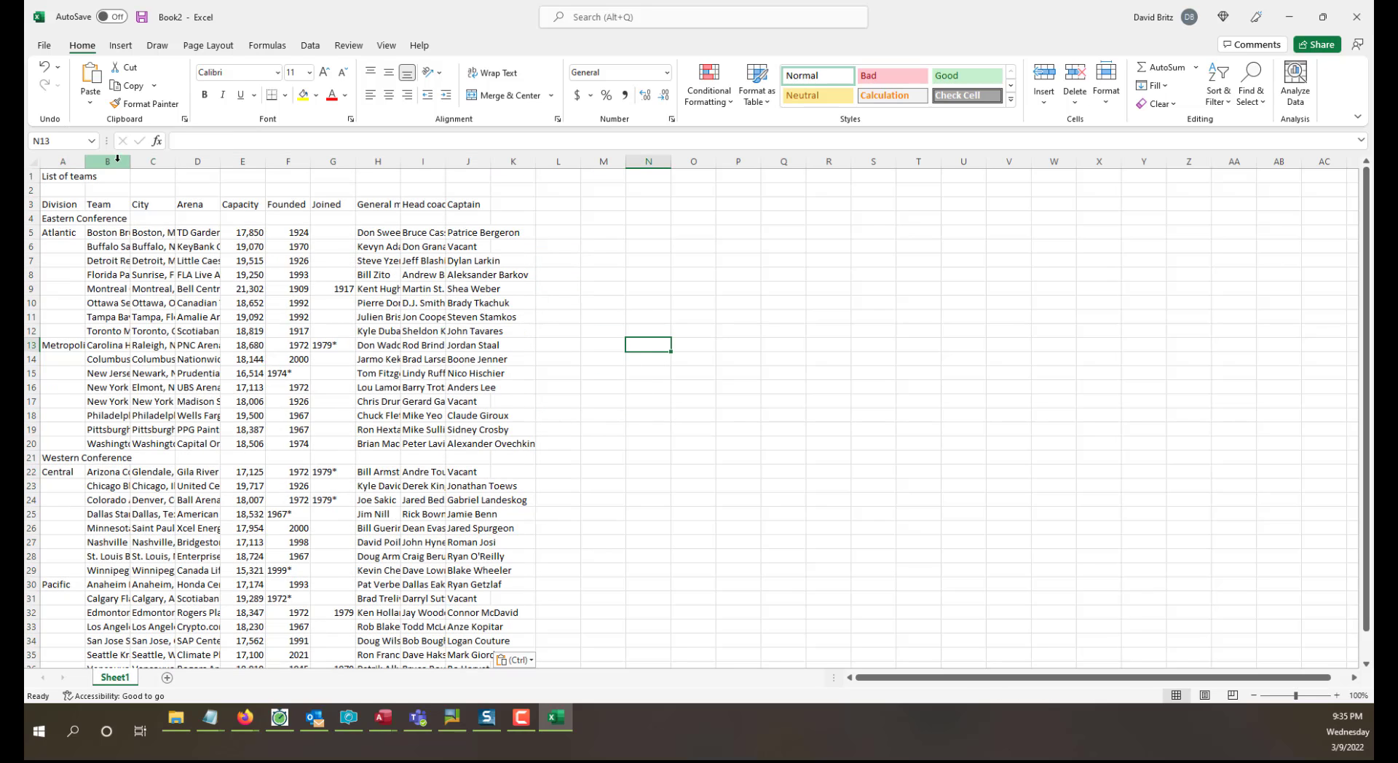
{"action": "double_click", "coordinate": [85, 161]}
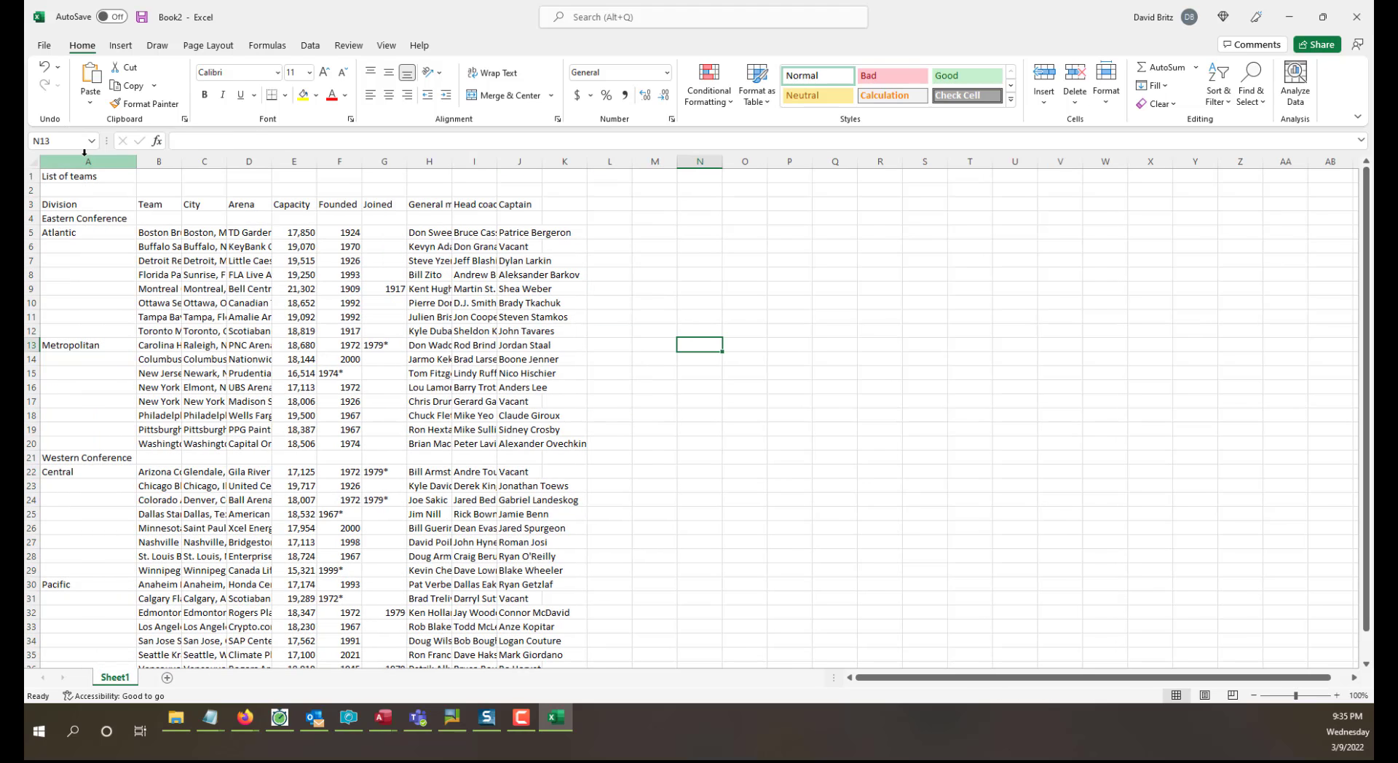
{"action": "double_click", "coordinate": [183, 161]}
{"action": "double_click", "coordinate": [287, 161]}
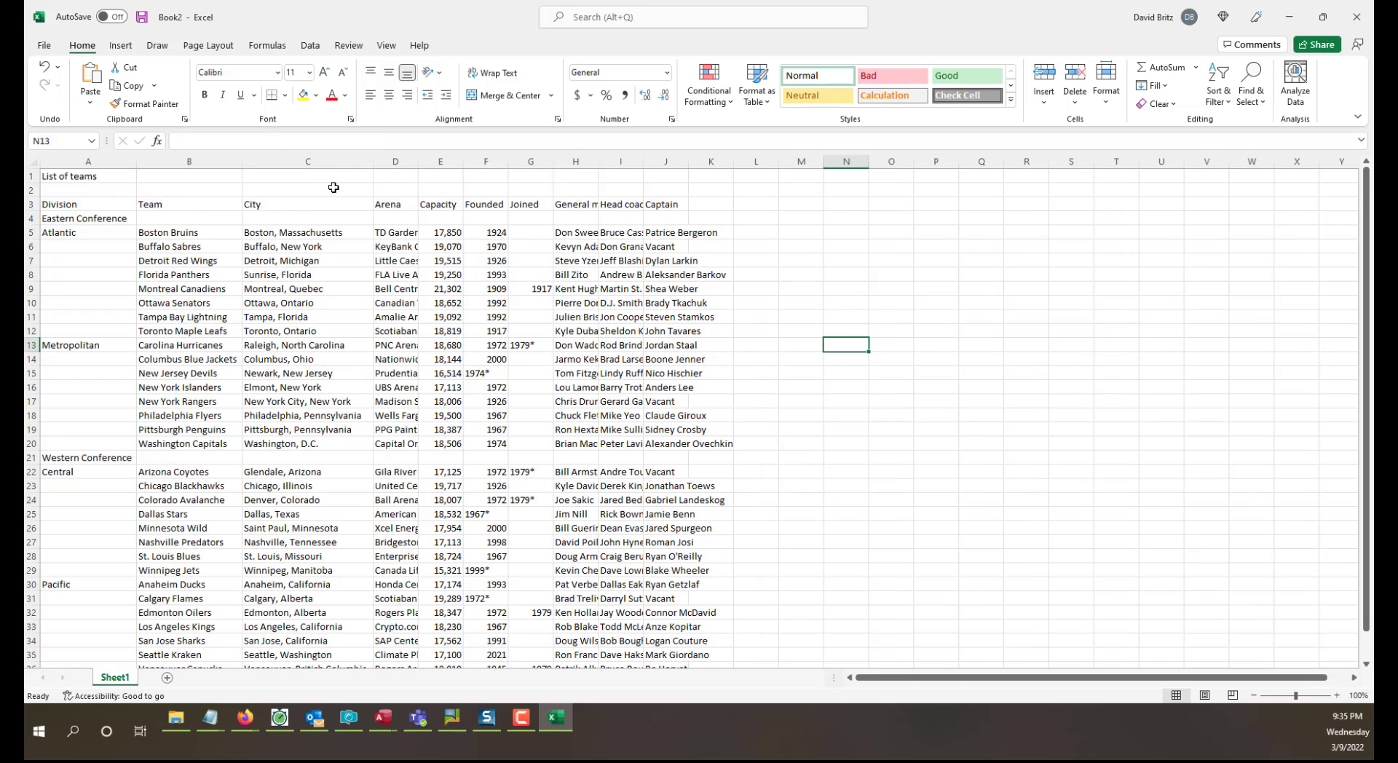
{"action": "left_click_drag", "start_coordinate": [162, 234], "coordinate": [724, 233]}
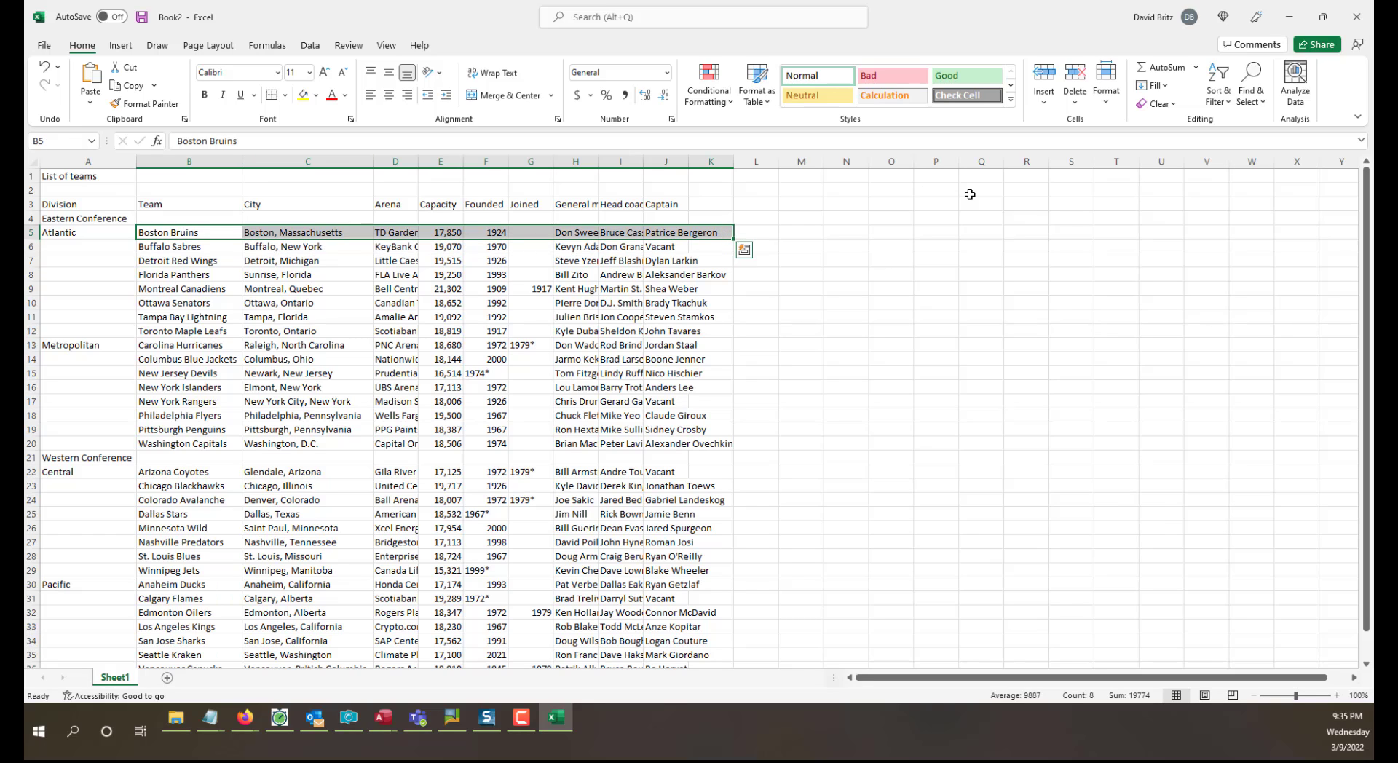
{"action": "left_click", "coordinate": [485, 303]}
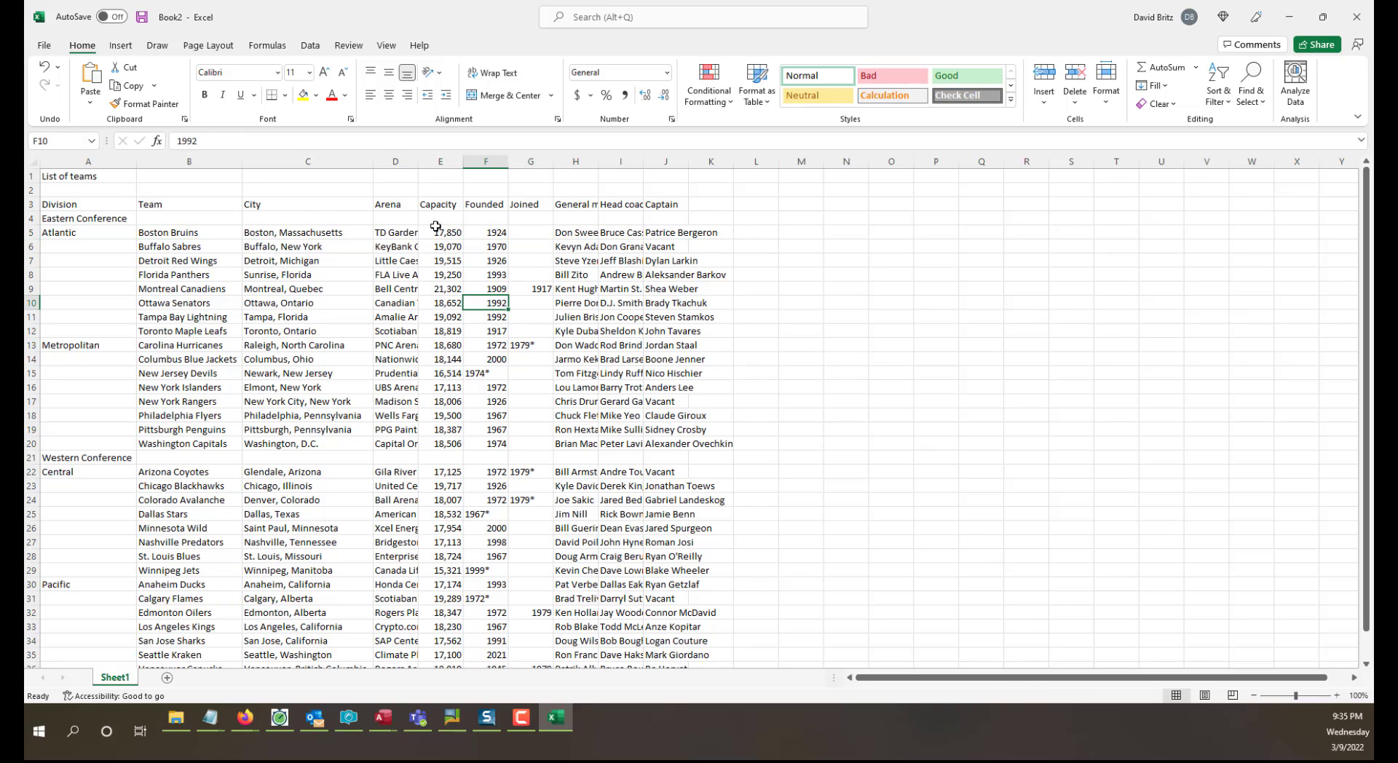
{"action": "double_click", "coordinate": [418, 161]}
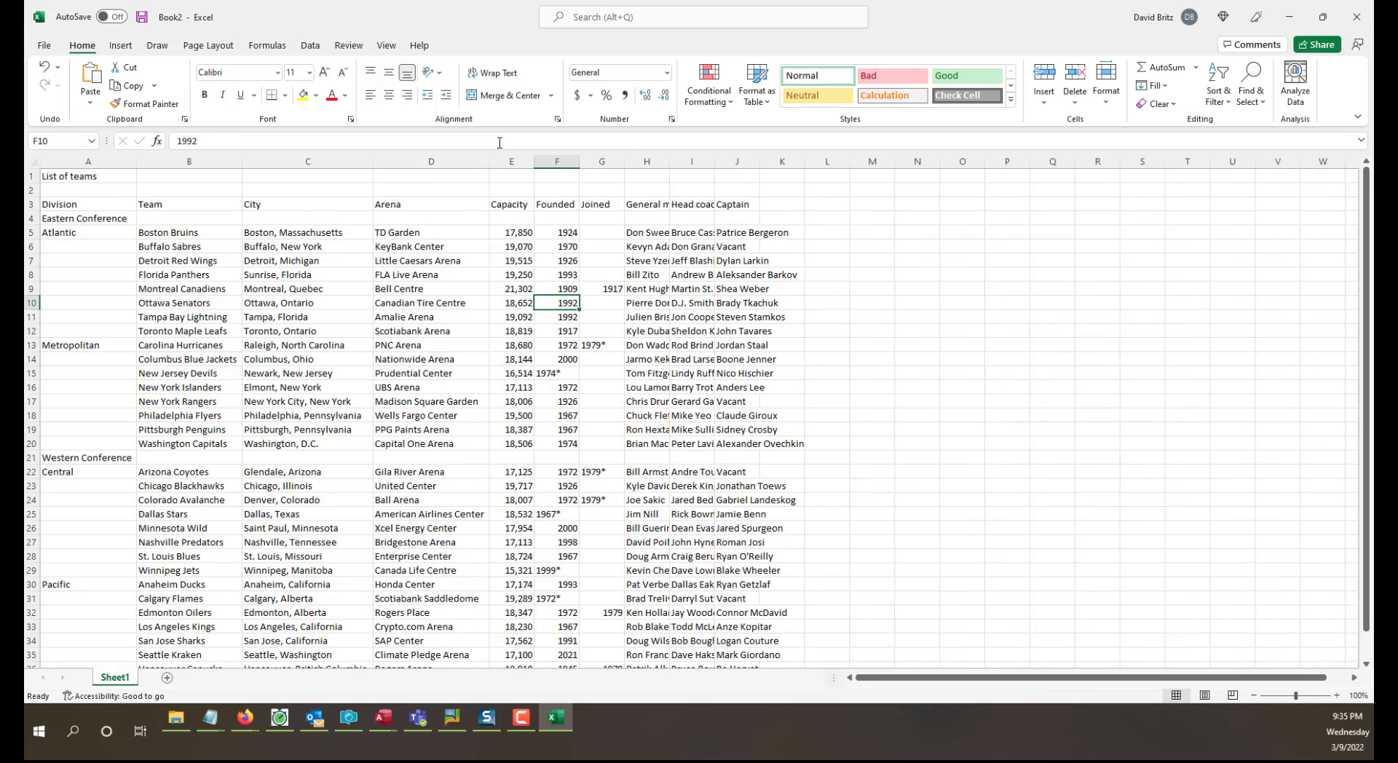
{"action": "double_click", "coordinate": [537, 159]}
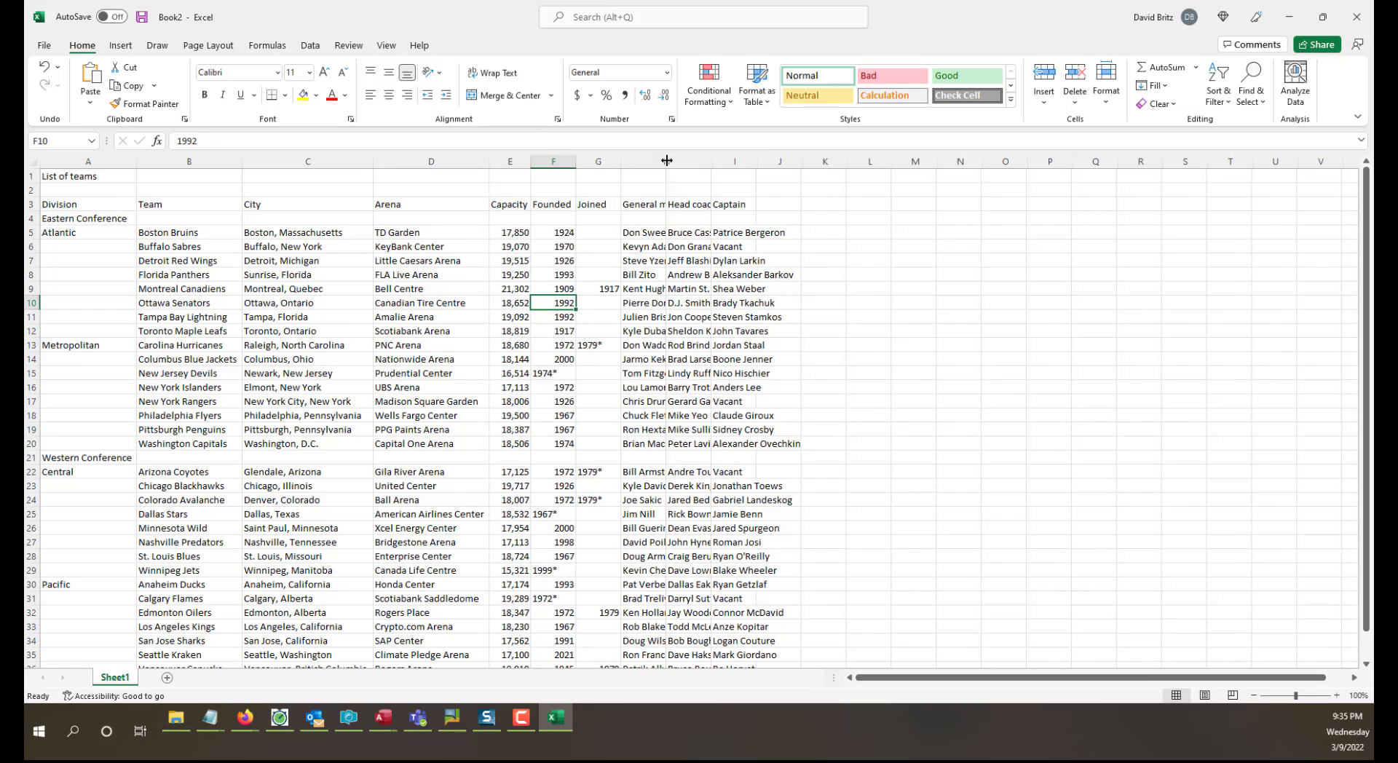
{"action": "double_click", "coordinate": [666, 161]}
{"action": "left_click", "coordinate": [388, 332]}
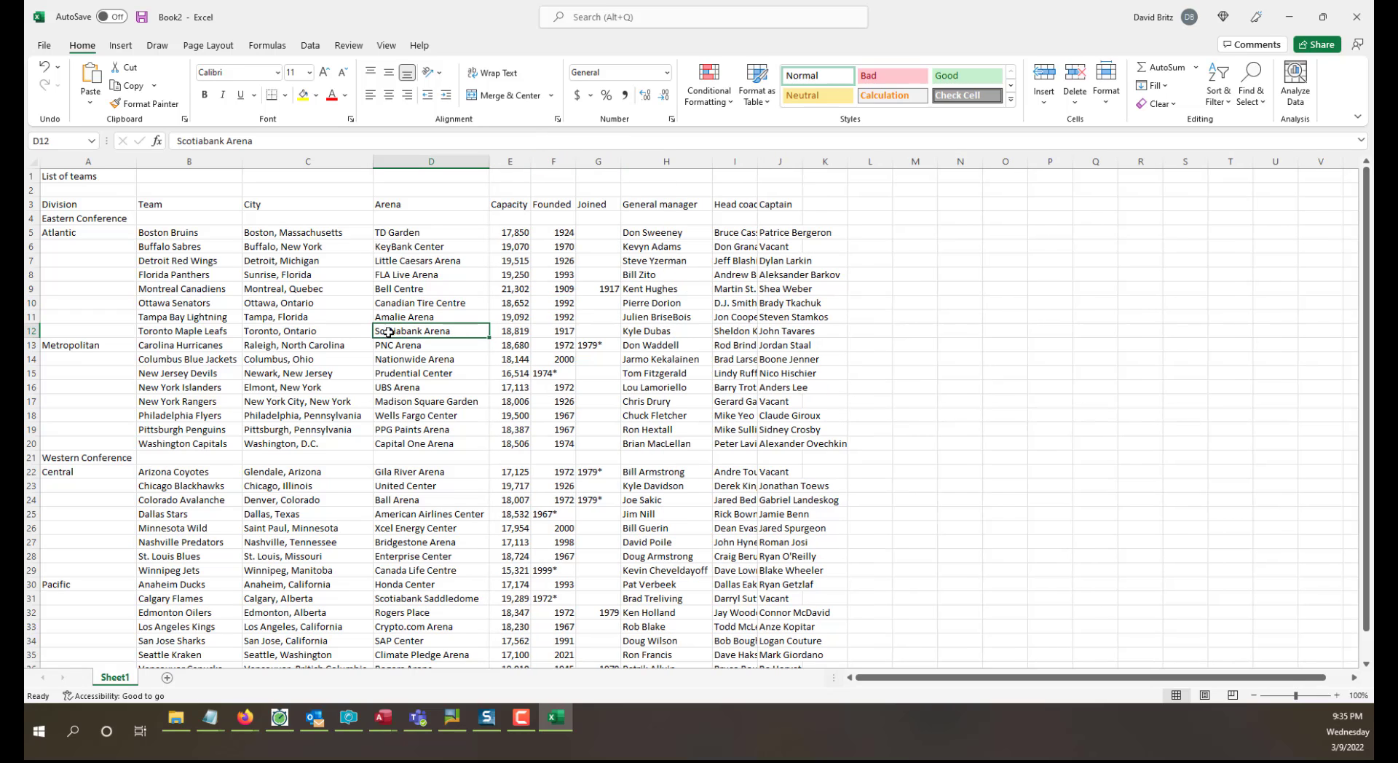
{"action": "double_click", "coordinate": [757, 160]}
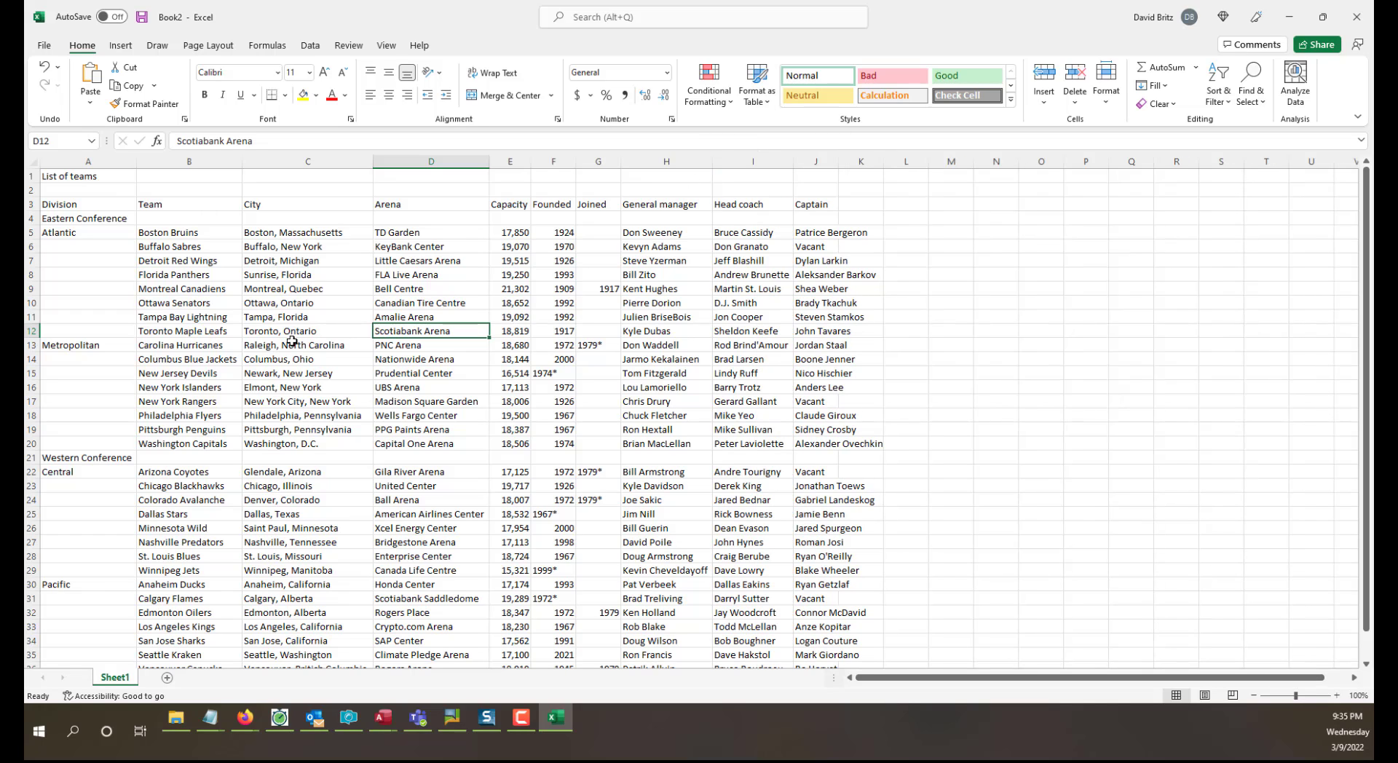
Delete the entire Division column from the team table.
{"action": "left_click", "coordinate": [203, 263]}
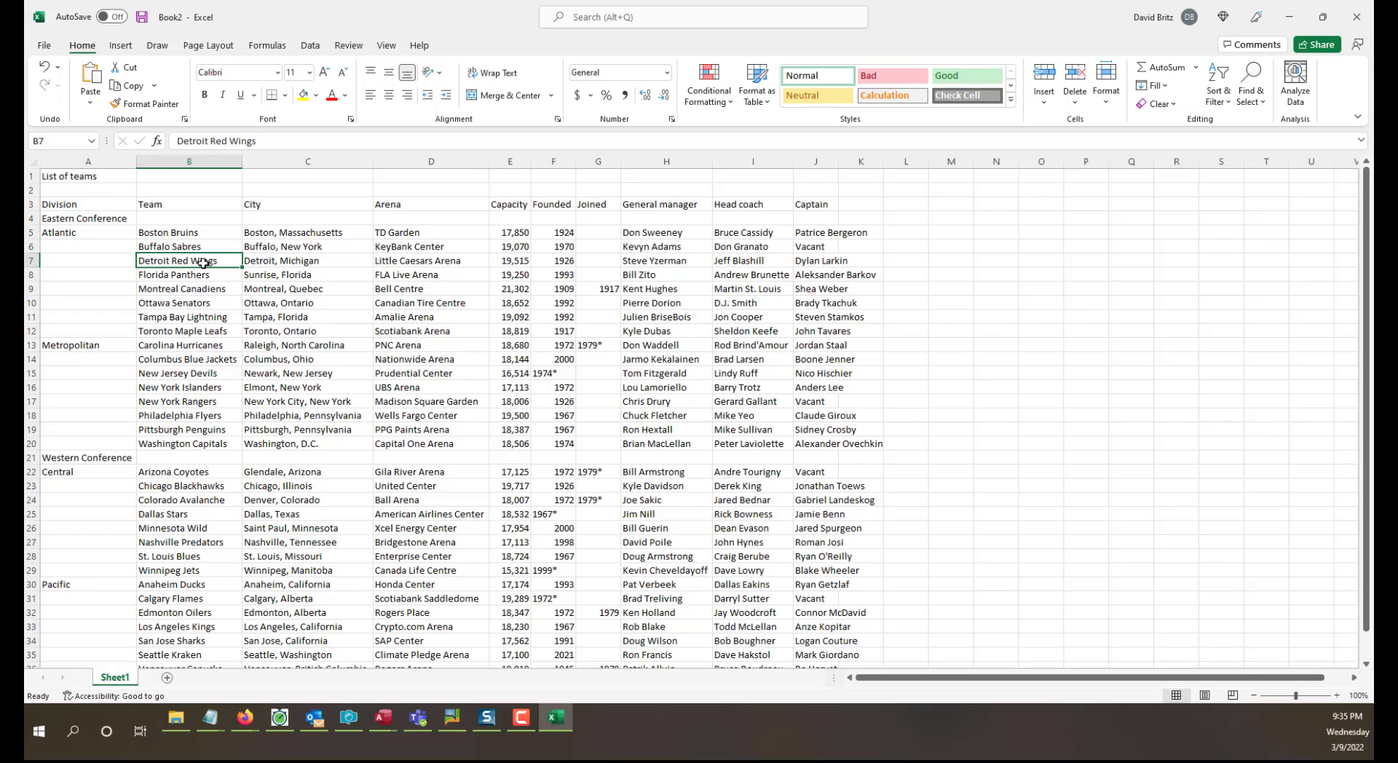
{"action": "left_click", "coordinate": [82, 161]}
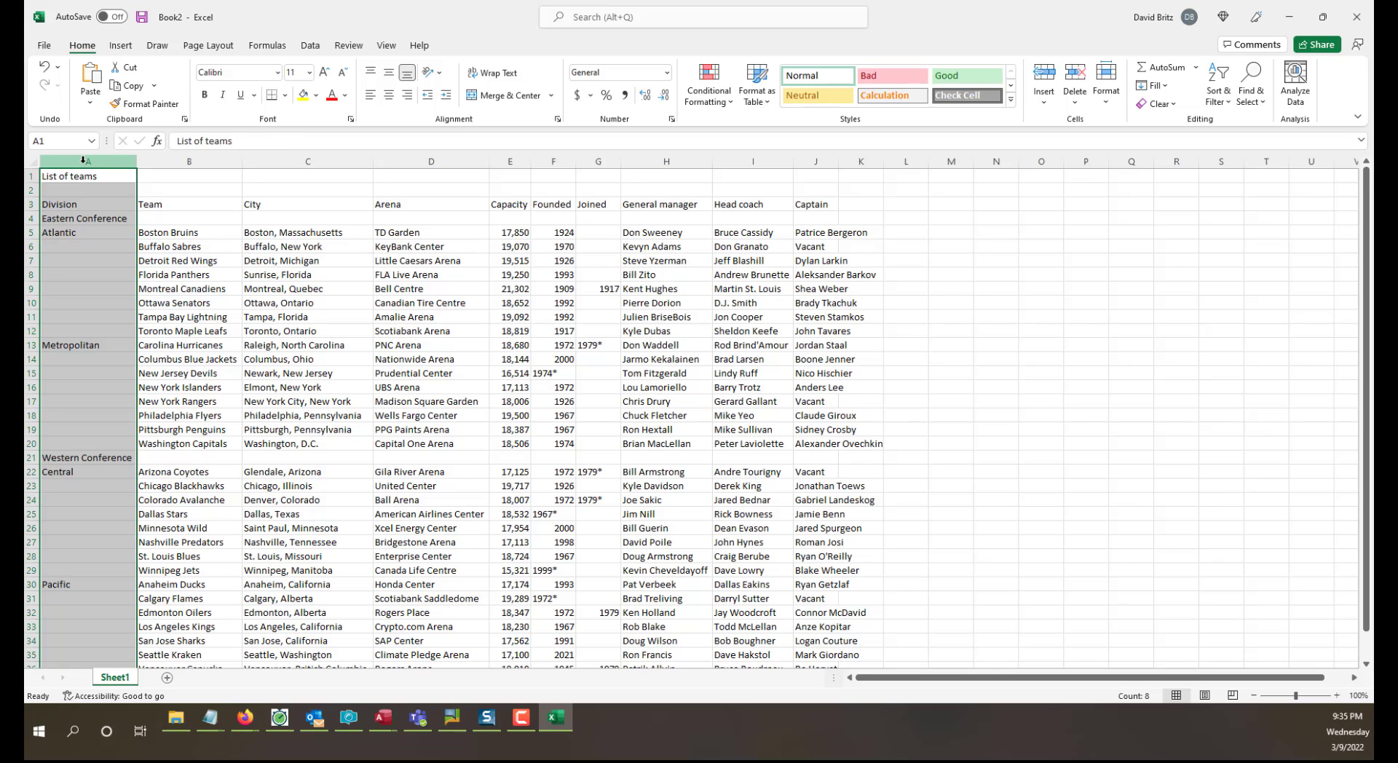
{"action": "right_click", "coordinate": [83, 160]}
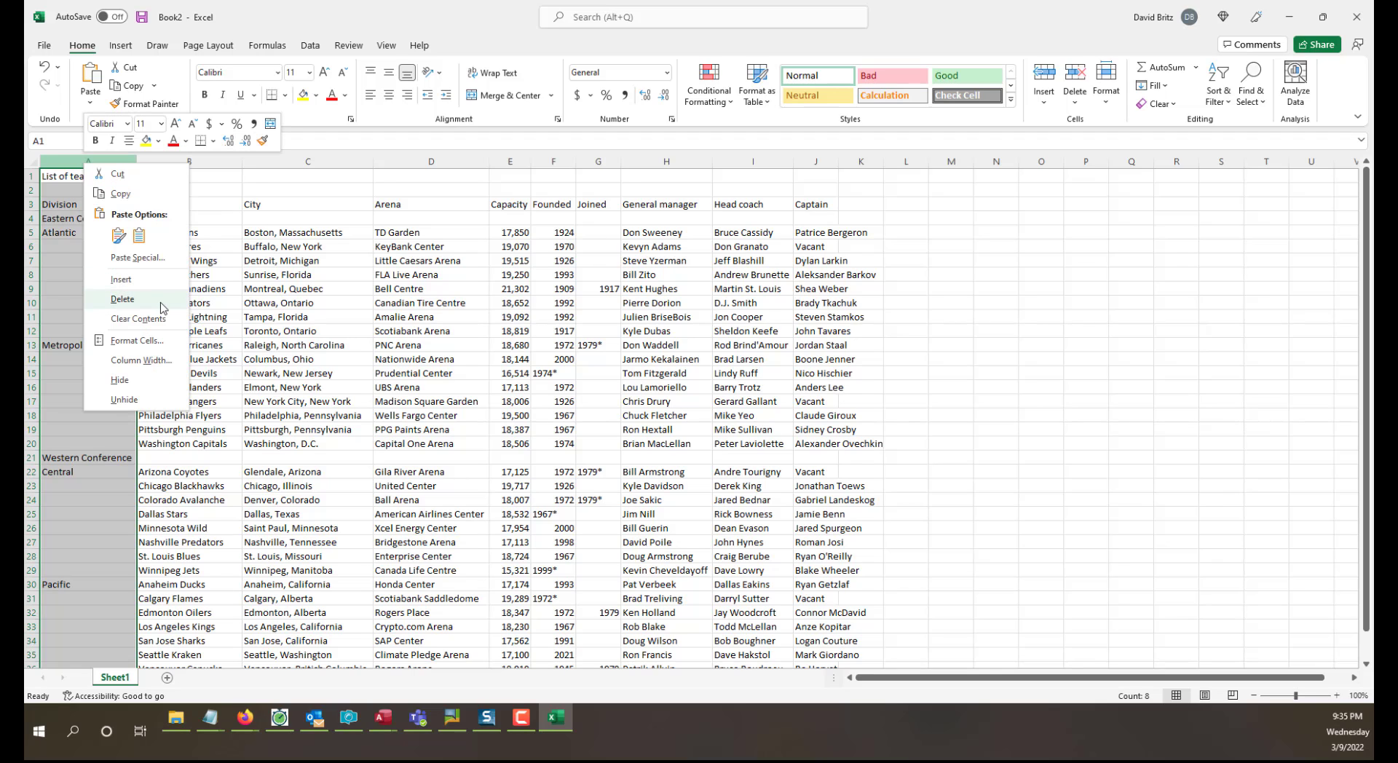
{"action": "left_click", "coordinate": [123, 299]}
{"action": "left_click", "coordinate": [328, 373]}
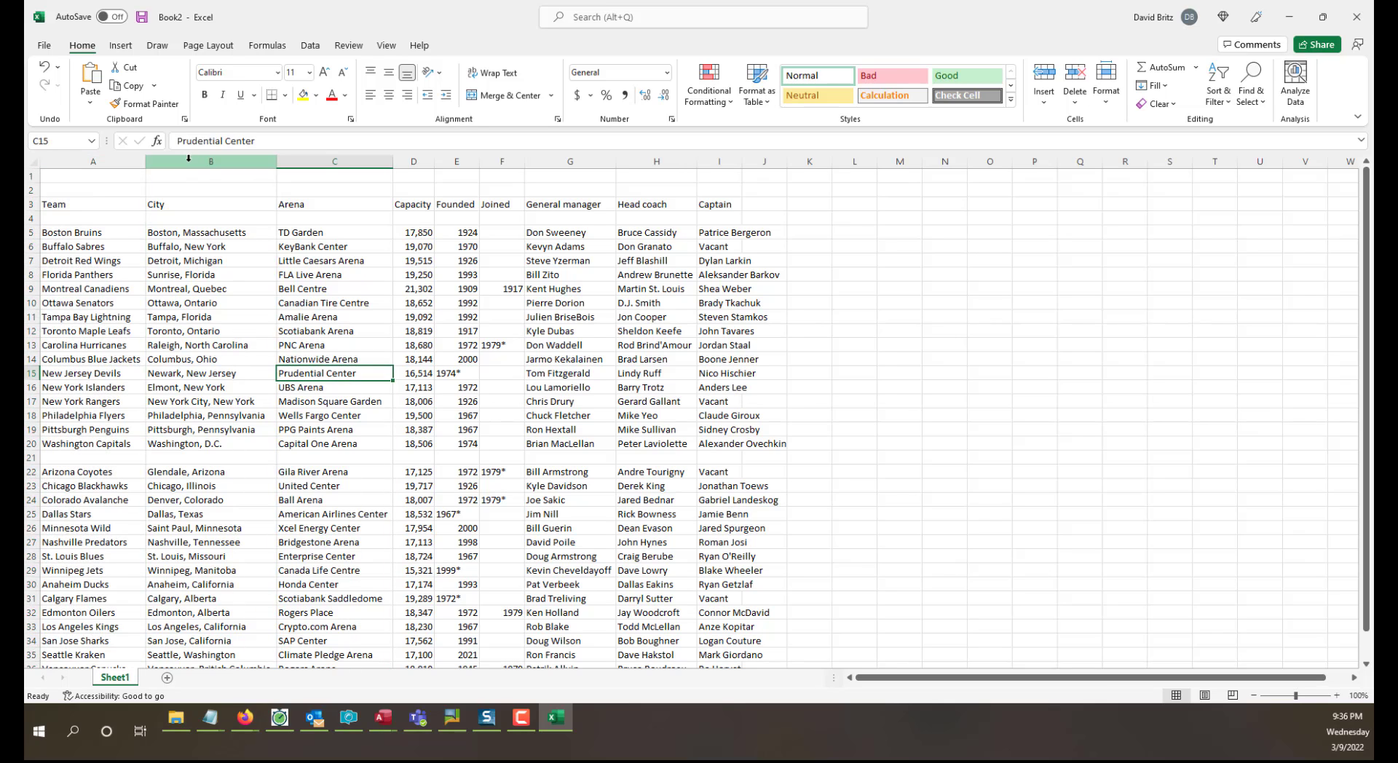
Delete columns B through K, from City onward, keeping only the Team column.
{"action": "left_click_drag", "start_coordinate": [188, 158], "coordinate": [801, 161]}
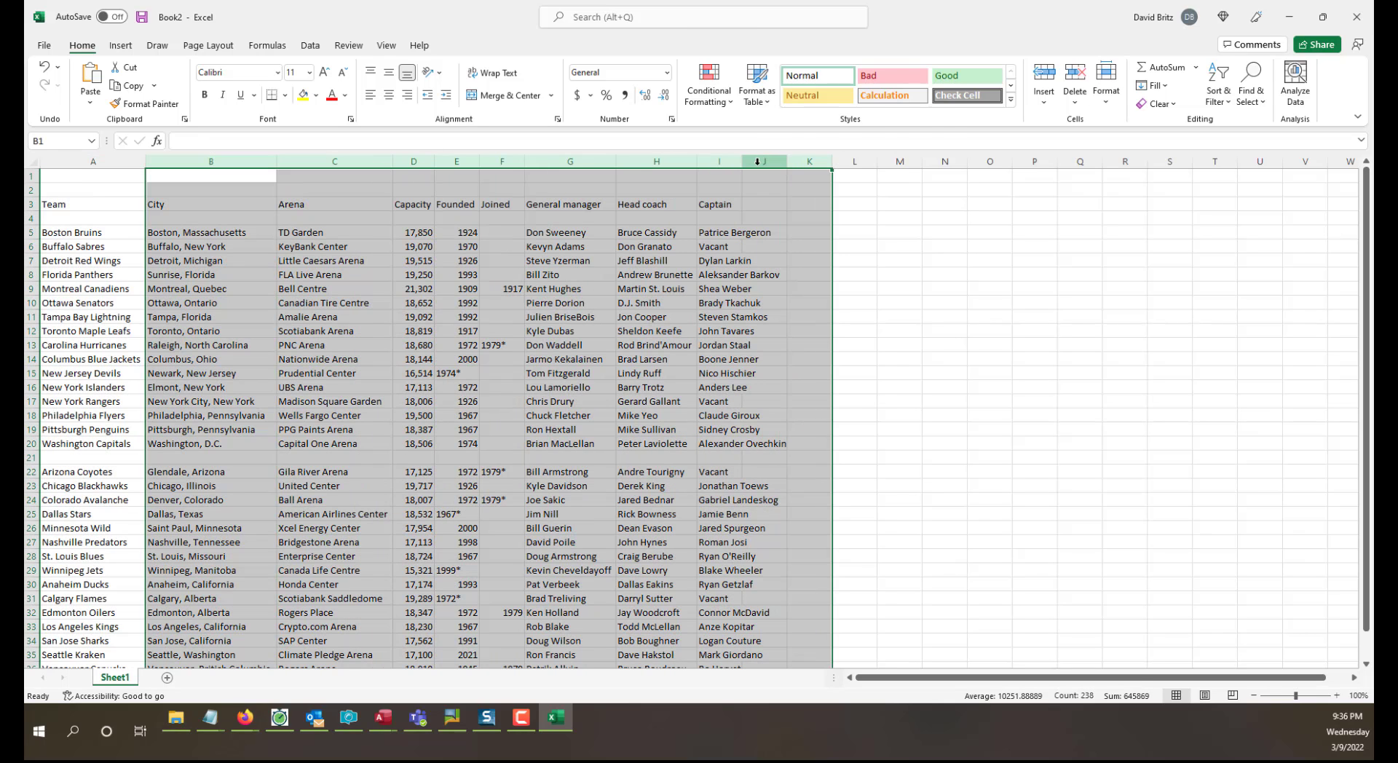
{"action": "right_click", "coordinate": [757, 161]}
{"action": "left_click", "coordinate": [809, 300]}
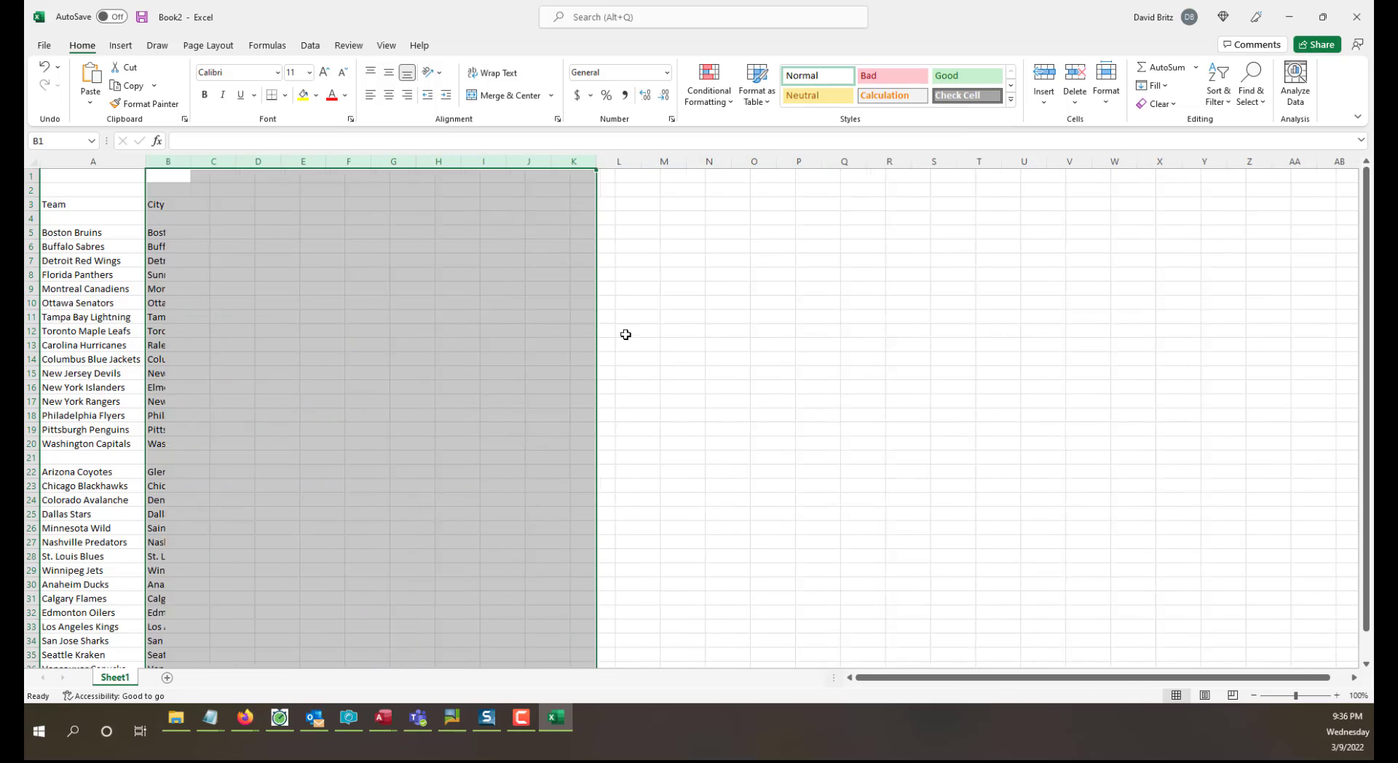
{"action": "left_click", "coordinate": [625, 334]}
{"action": "scroll", "coordinate": [609, 446], "scroll_direction": "down", "scroll_amount": 10}
{"action": "scroll", "coordinate": [609, 447], "scroll_direction": "up", "scroll_amount": 10}
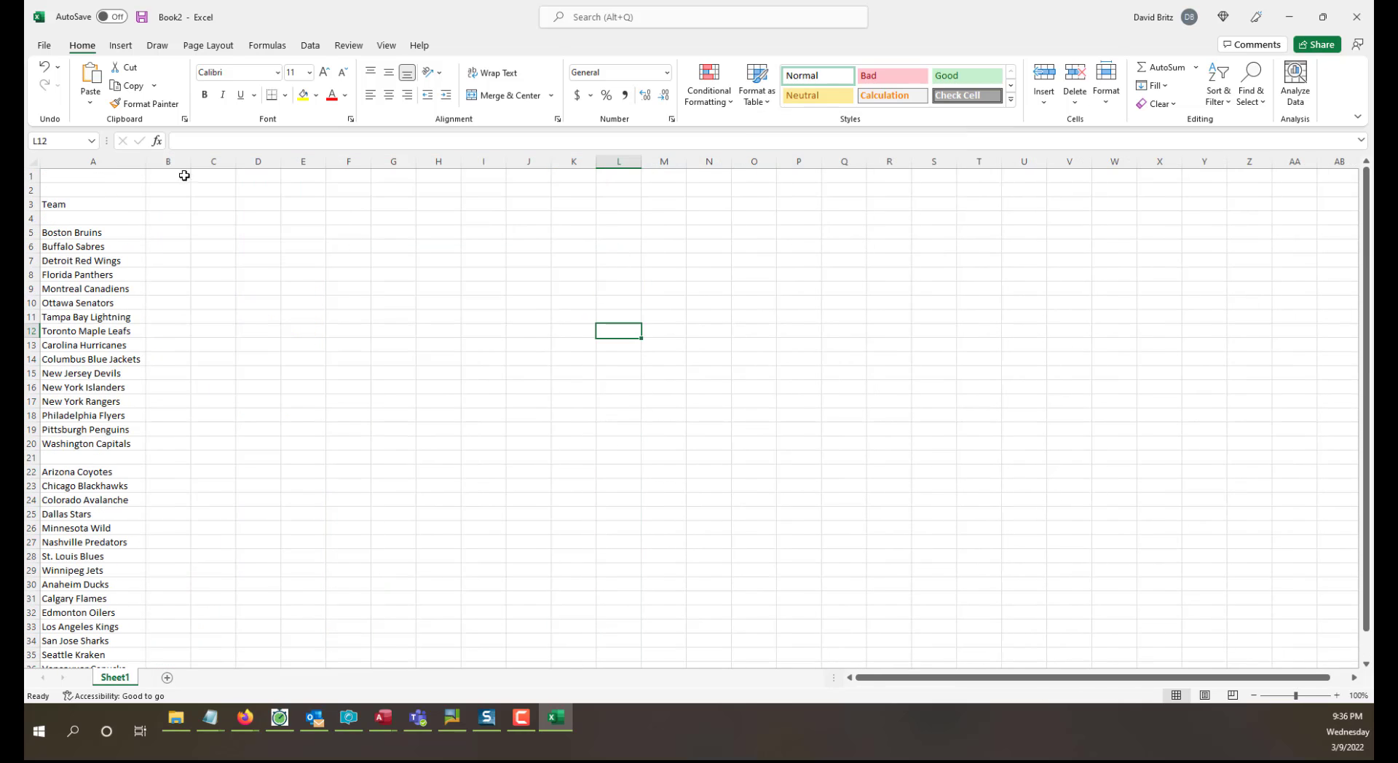
Delete the two empty rows above the Team header.
{"action": "left_click_drag", "start_coordinate": [31, 193], "coordinate": [32, 169]}
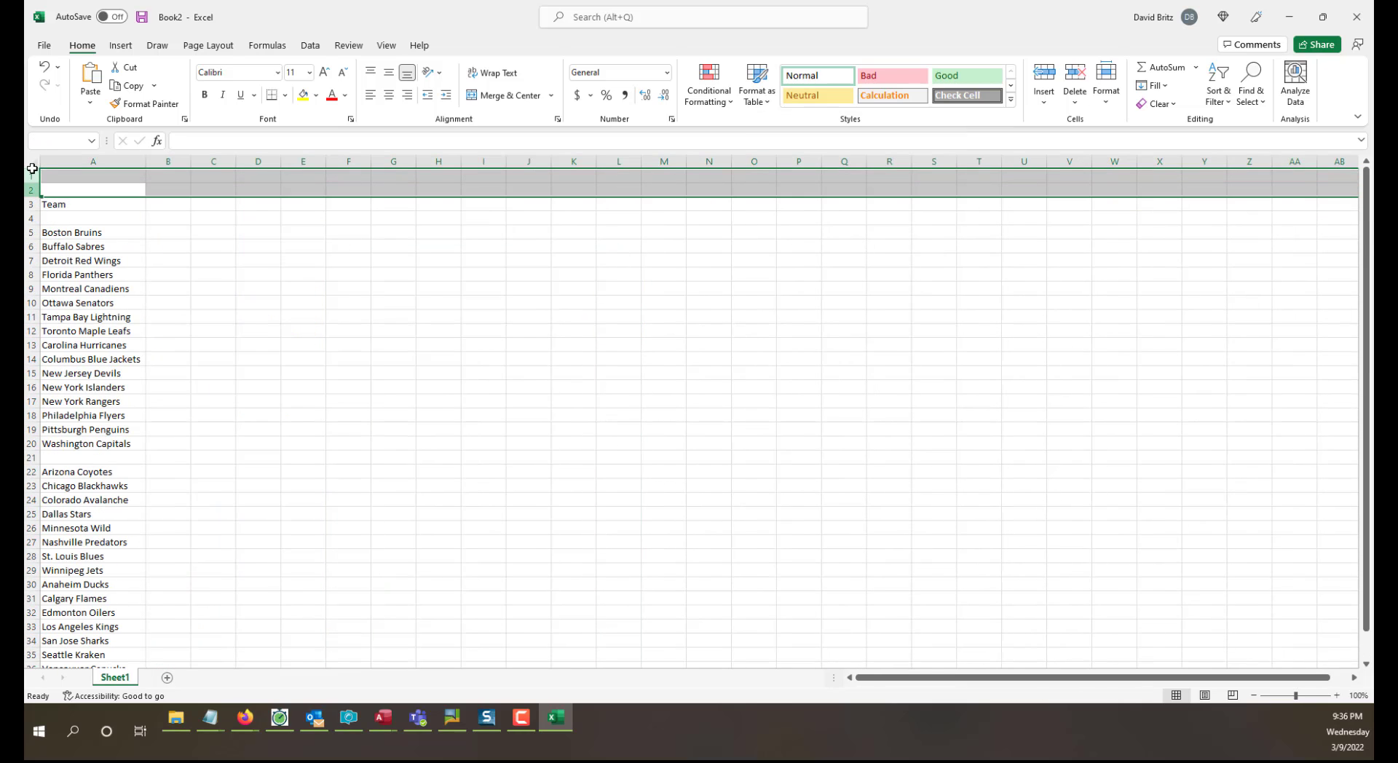
{"action": "right_click", "coordinate": [32, 176]}
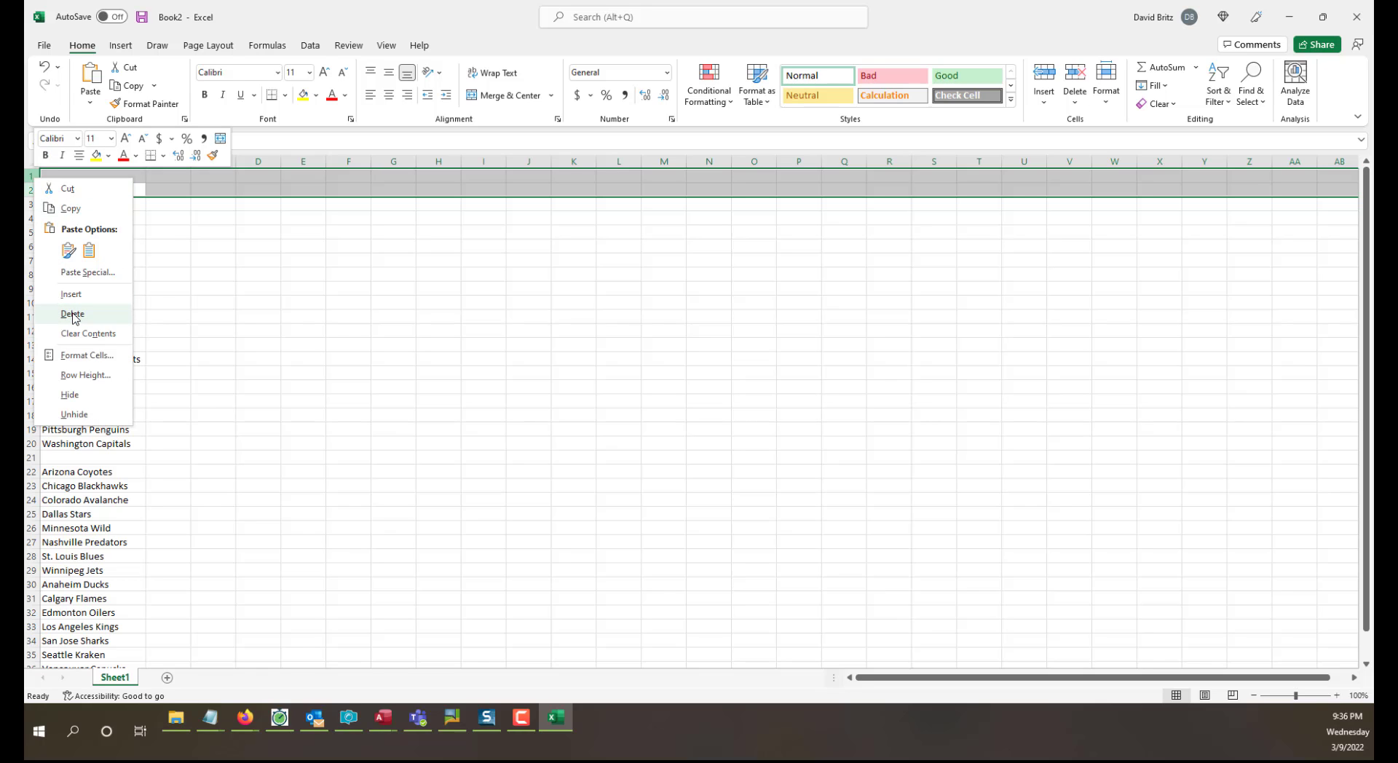
{"action": "left_click", "coordinate": [72, 317]}
{"action": "left_click", "coordinate": [85, 176]}
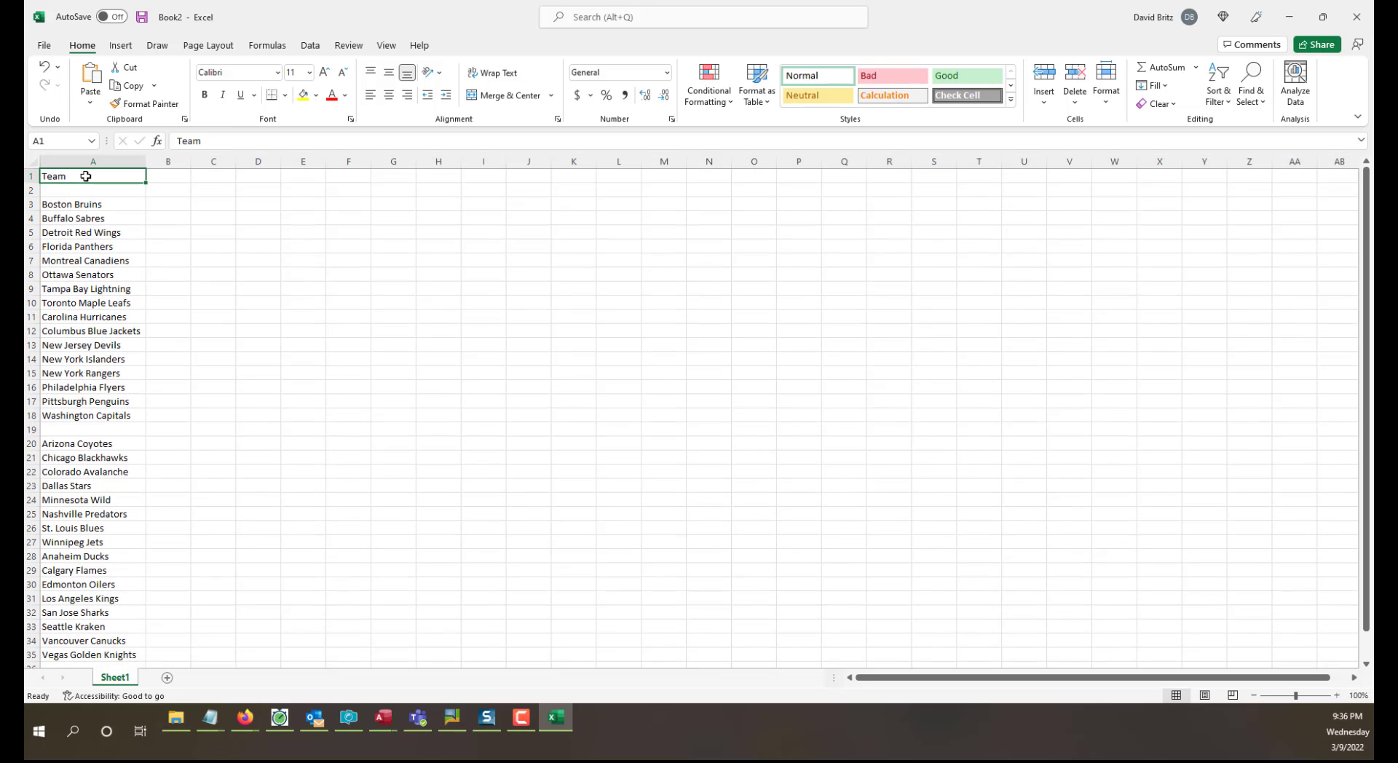
Delete the blank row under the Team header and the one between Washington Capitals and Arizona Coyotes.
{"action": "left_click", "coordinate": [30, 190]}
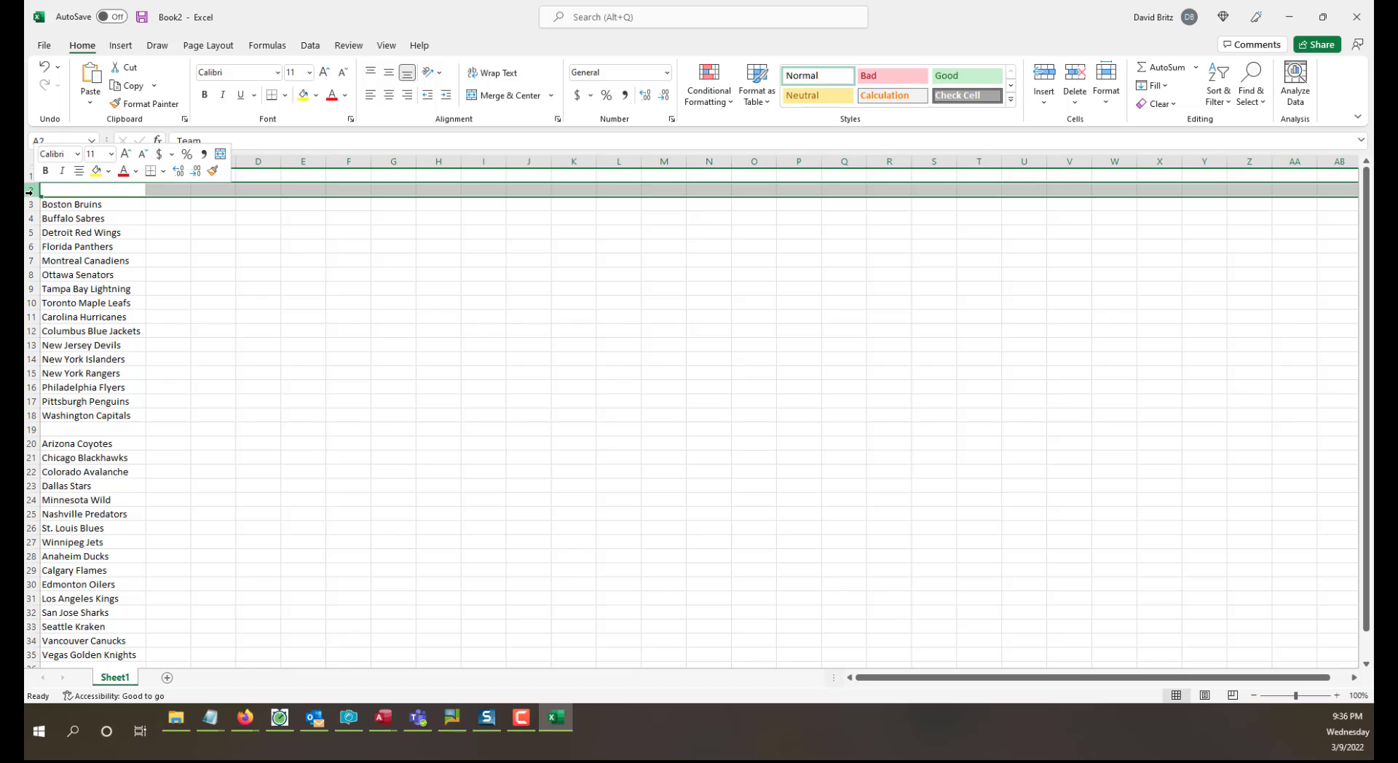
{"action": "right_click", "coordinate": [30, 191]}
{"action": "left_click", "coordinate": [106, 323]}
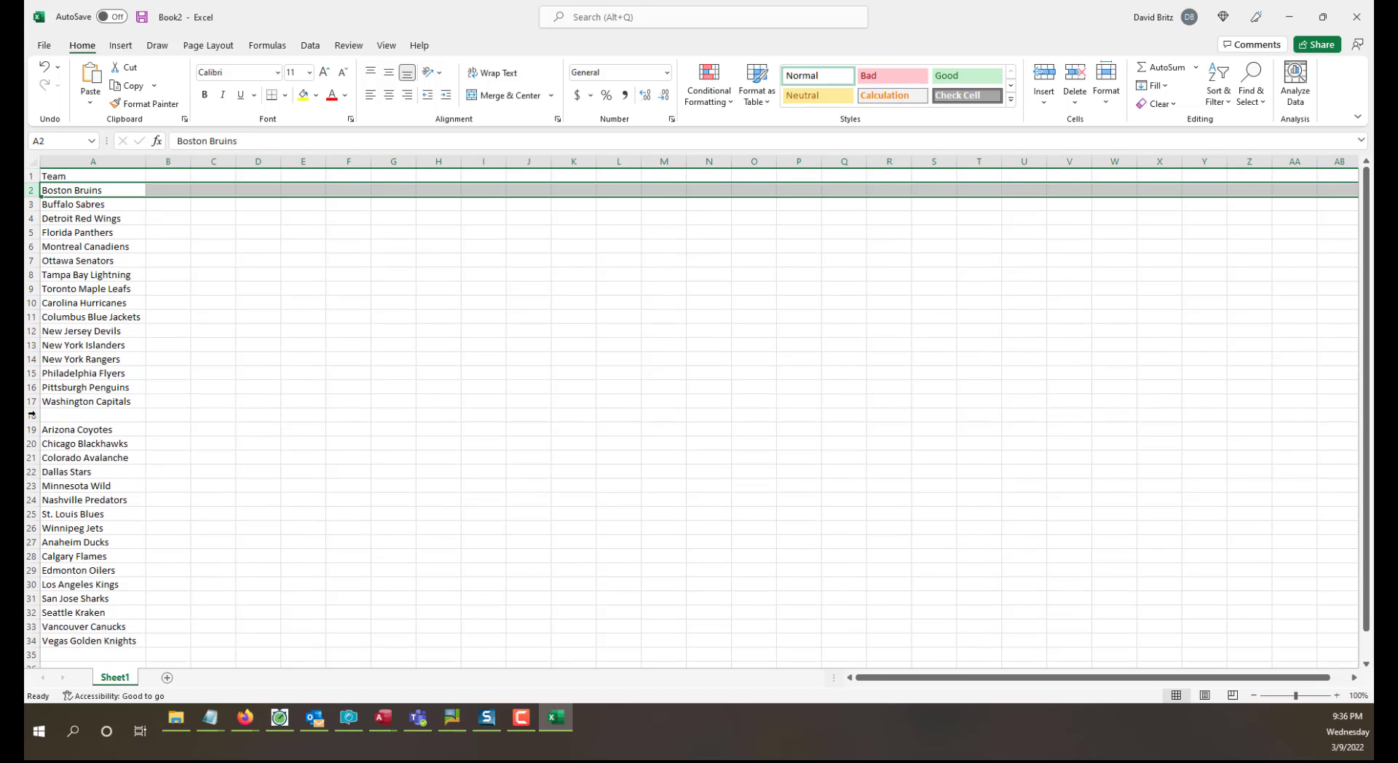
{"action": "right_click", "coordinate": [30, 415]}
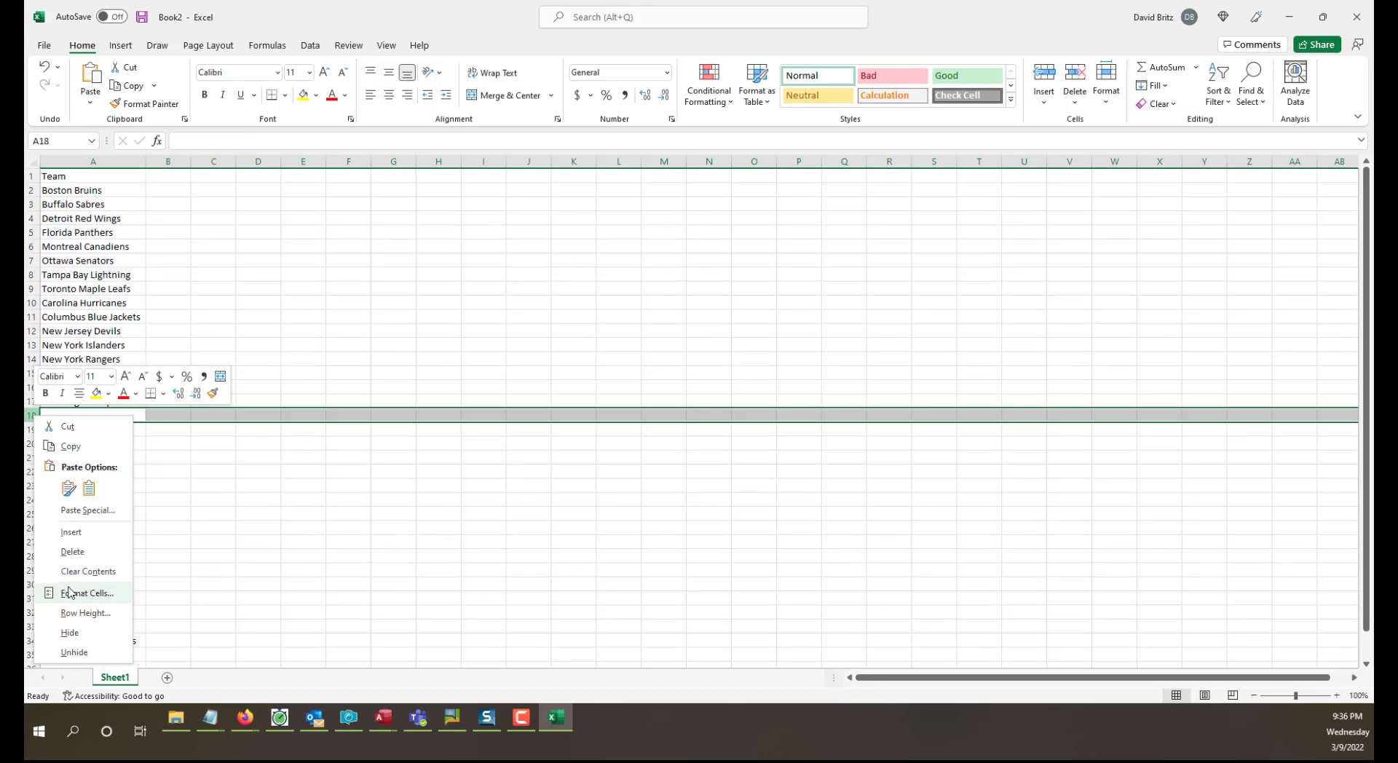
{"action": "left_click", "coordinate": [79, 557]}
{"action": "scroll", "coordinate": [398, 531], "scroll_direction": "down", "scroll_amount": 8}
{"action": "scroll", "coordinate": [399, 531], "scroll_direction": "up", "scroll_amount": 8}
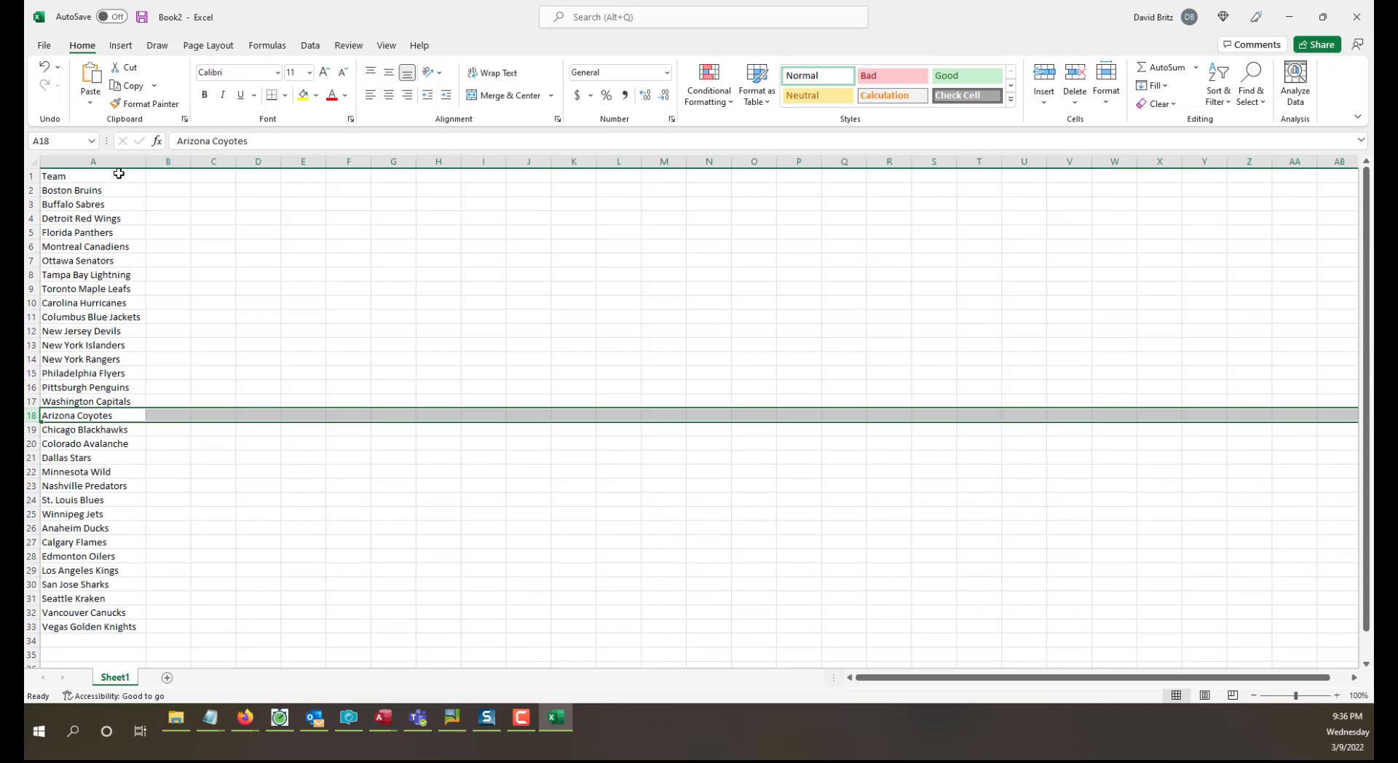
{"action": "left_click", "coordinate": [142, 164]}
{"action": "left_click", "coordinate": [288, 275]}
{"action": "left_click", "coordinate": [84, 180]}
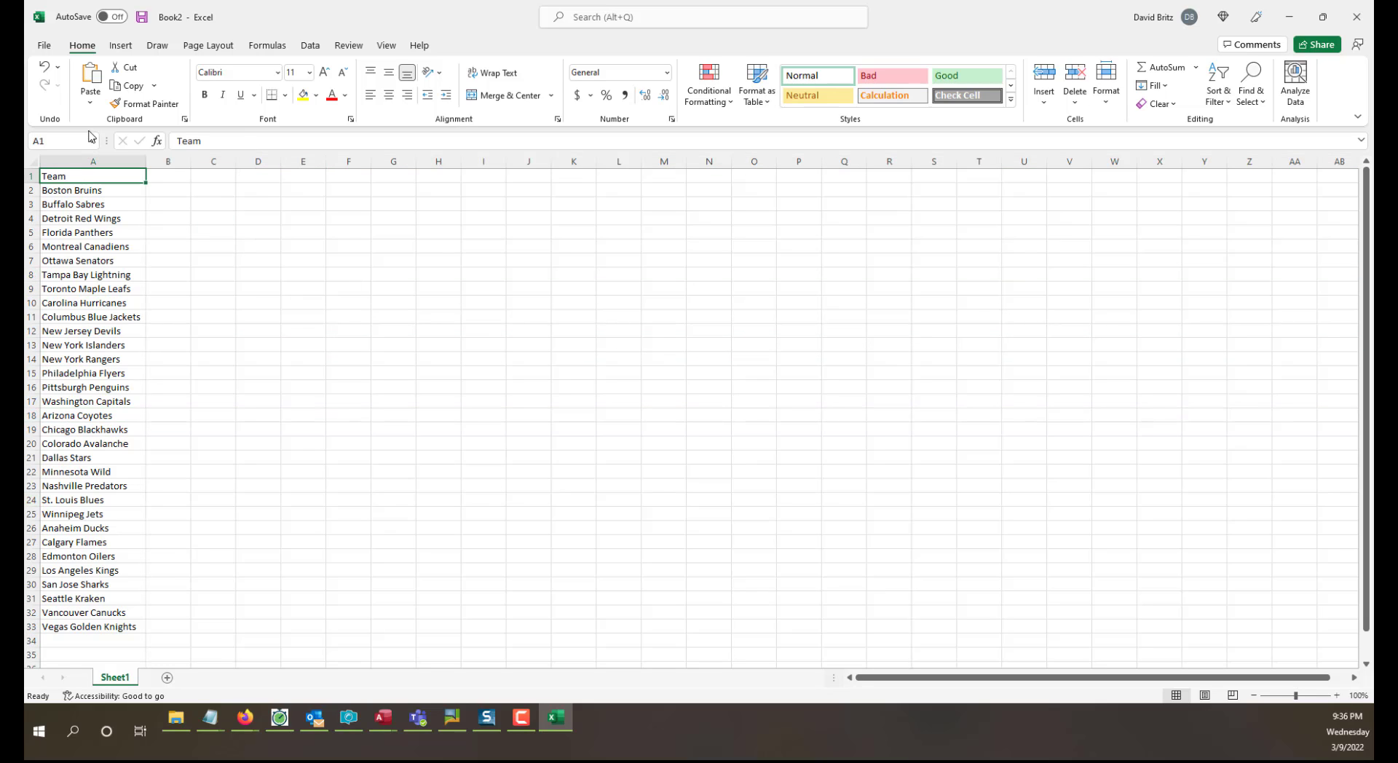
Save the workbook as Teams in the Current Jobs folder under Winning Solutions > Social Media Videos, and close it.
{"action": "left_click", "coordinate": [46, 49]}
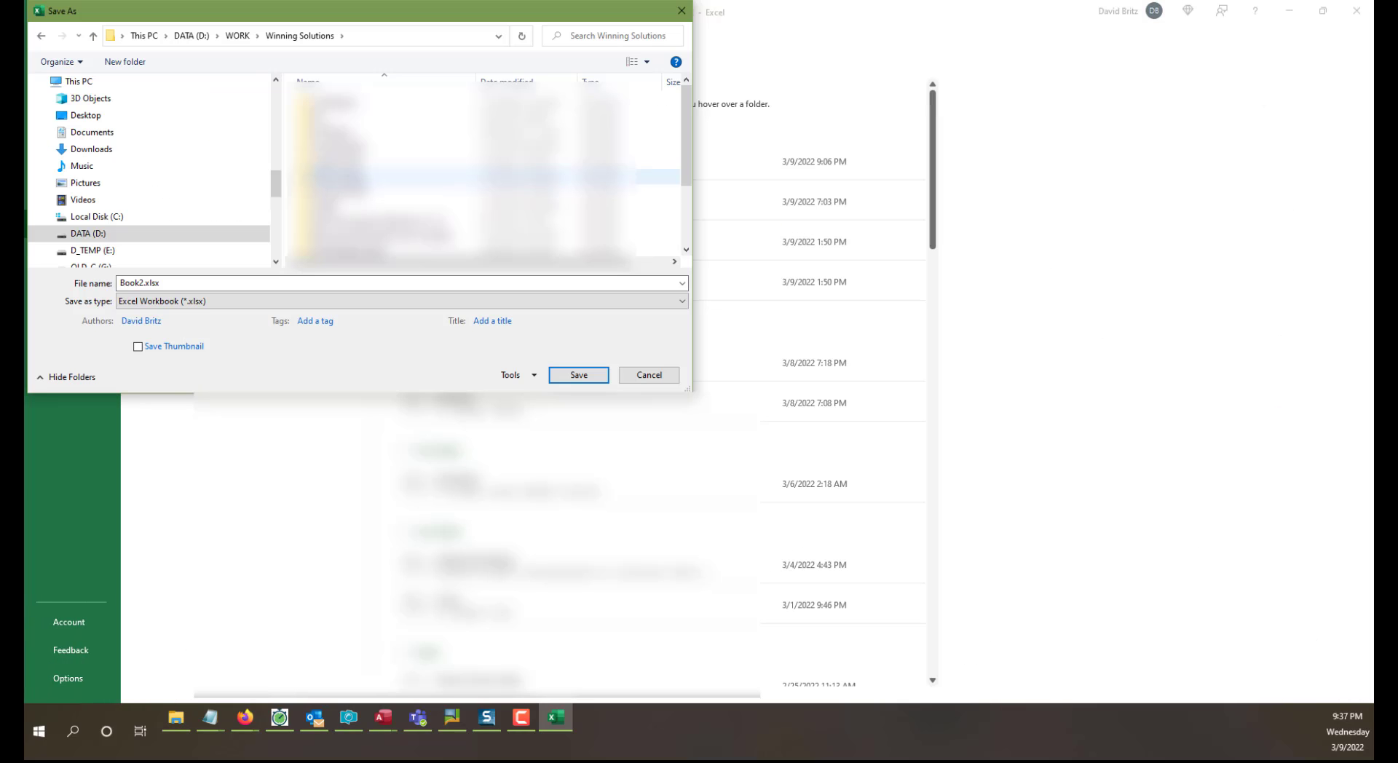
{"action": "scroll", "coordinate": [480, 167], "scroll_direction": "down", "scroll_amount": 3}
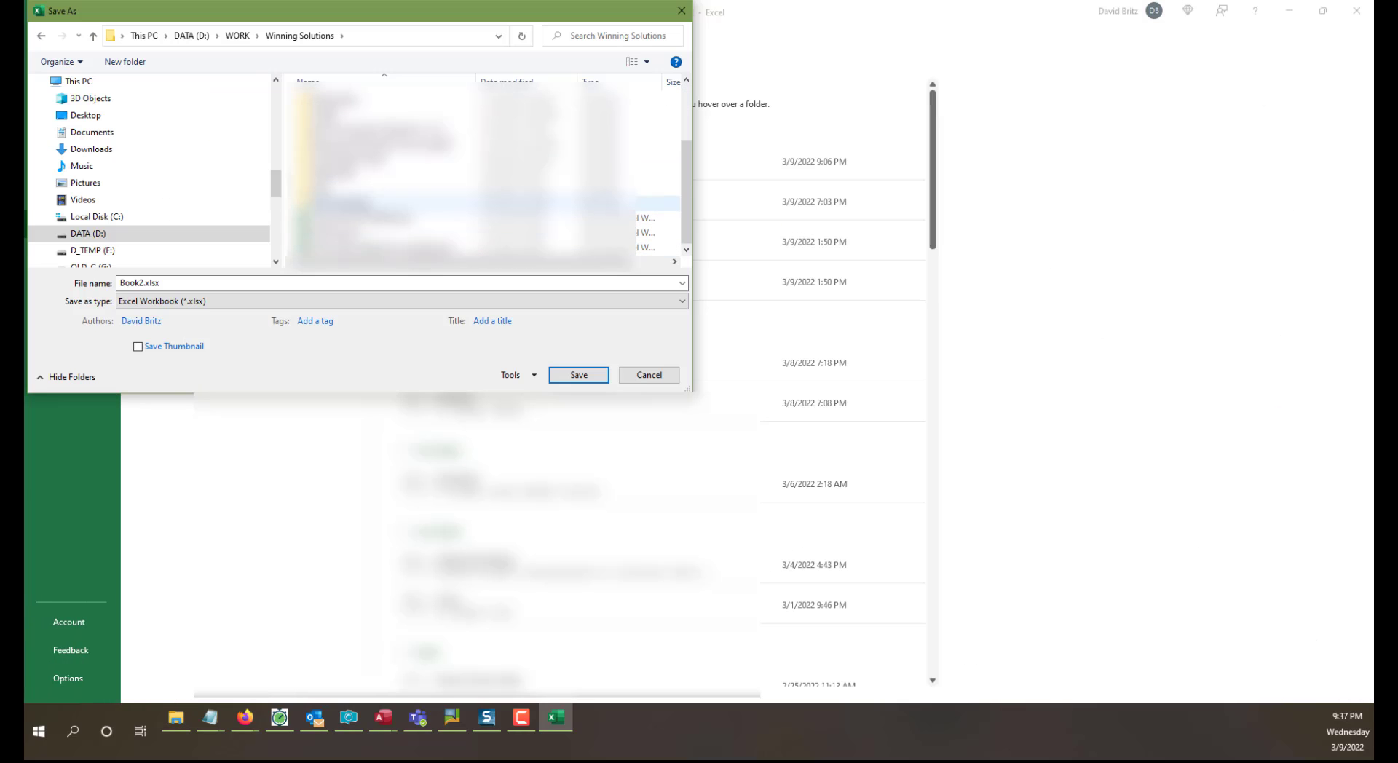
{"action": "double_click", "coordinate": [341, 161]}
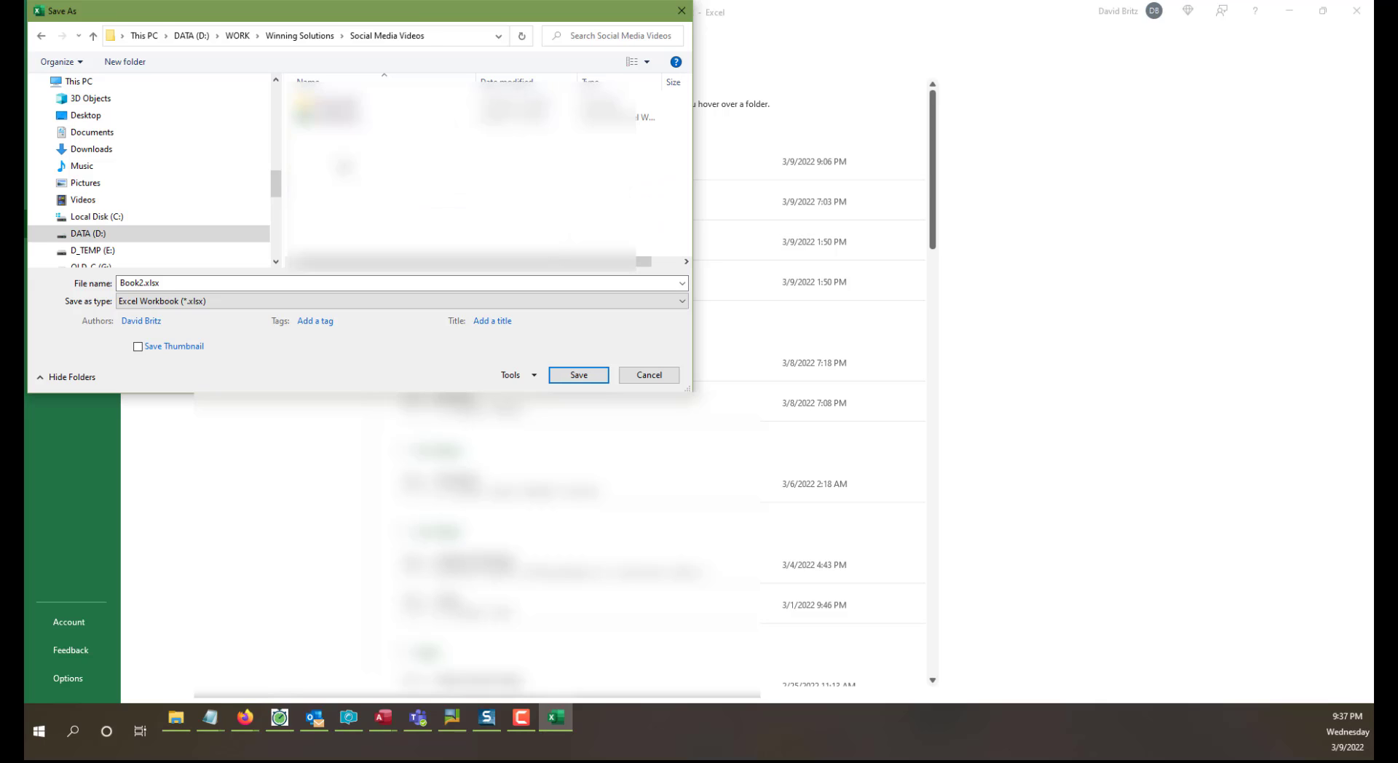
{"action": "double_click", "coordinate": [328, 108]}
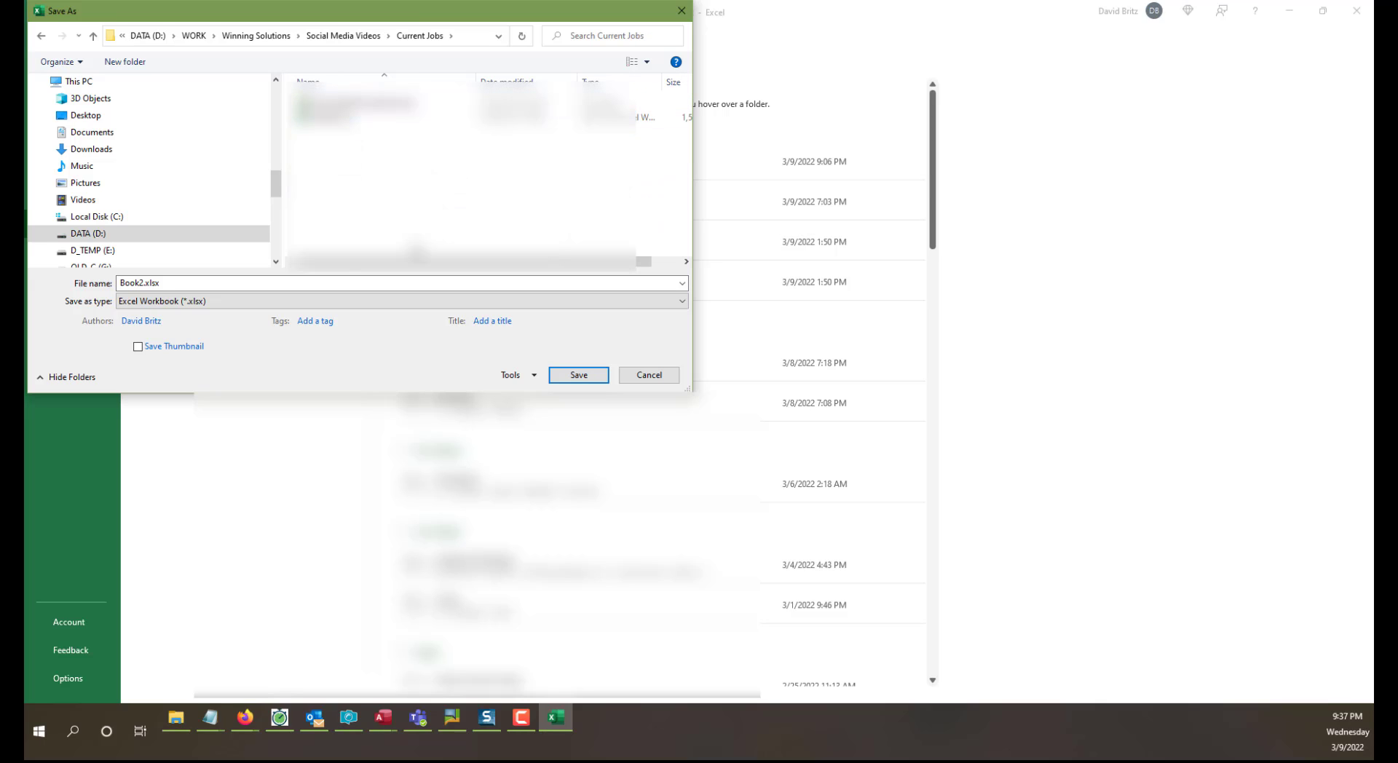
{"action": "left_click", "coordinate": [268, 282]}
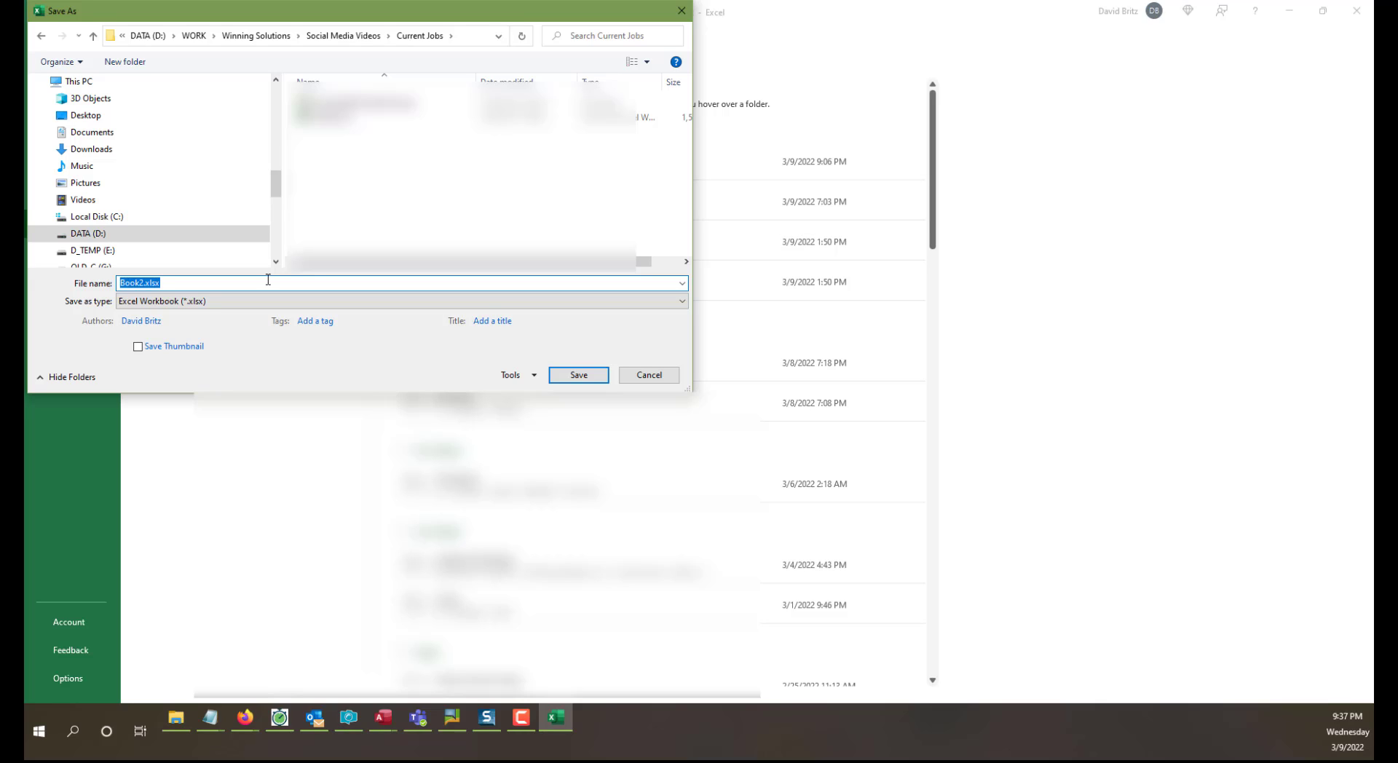
{"action": "type", "text": "Teams"}
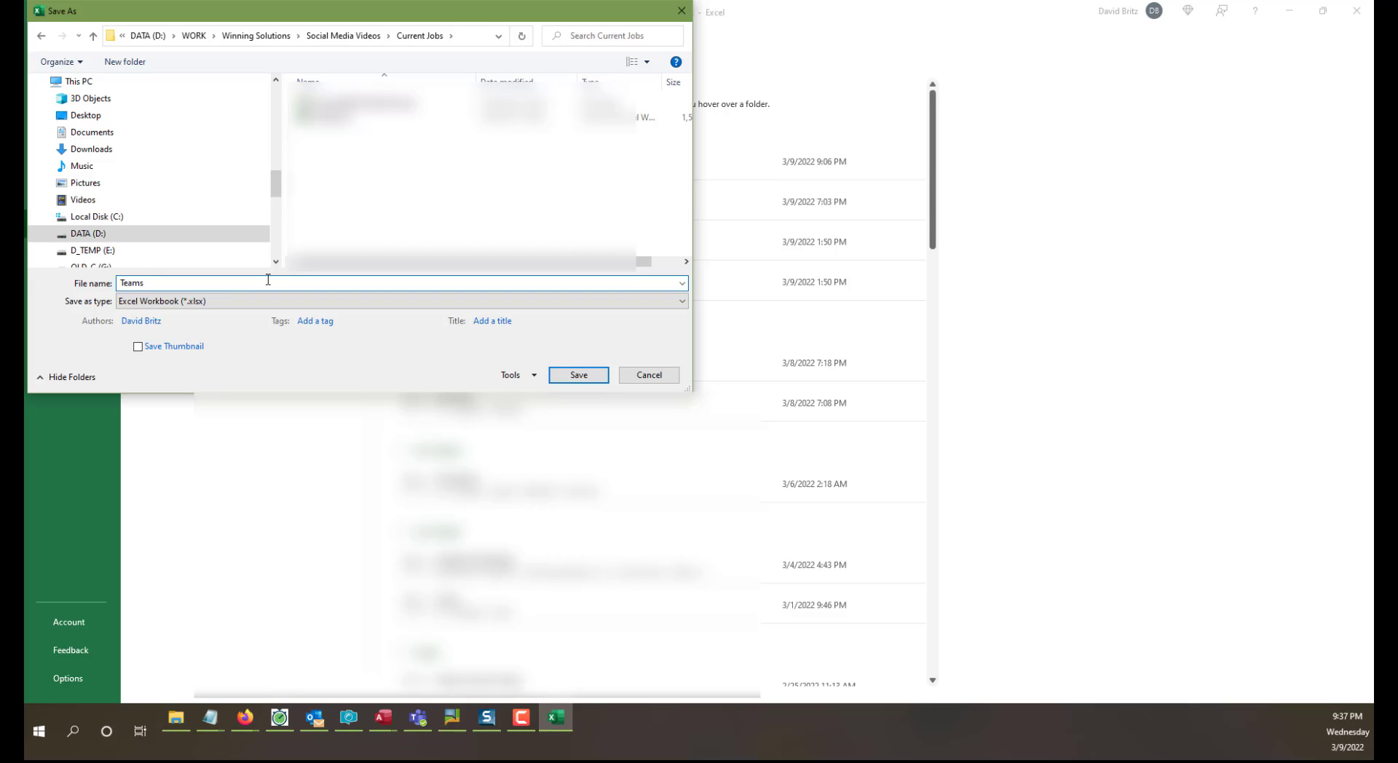
{"action": "left_click", "coordinate": [578, 377]}
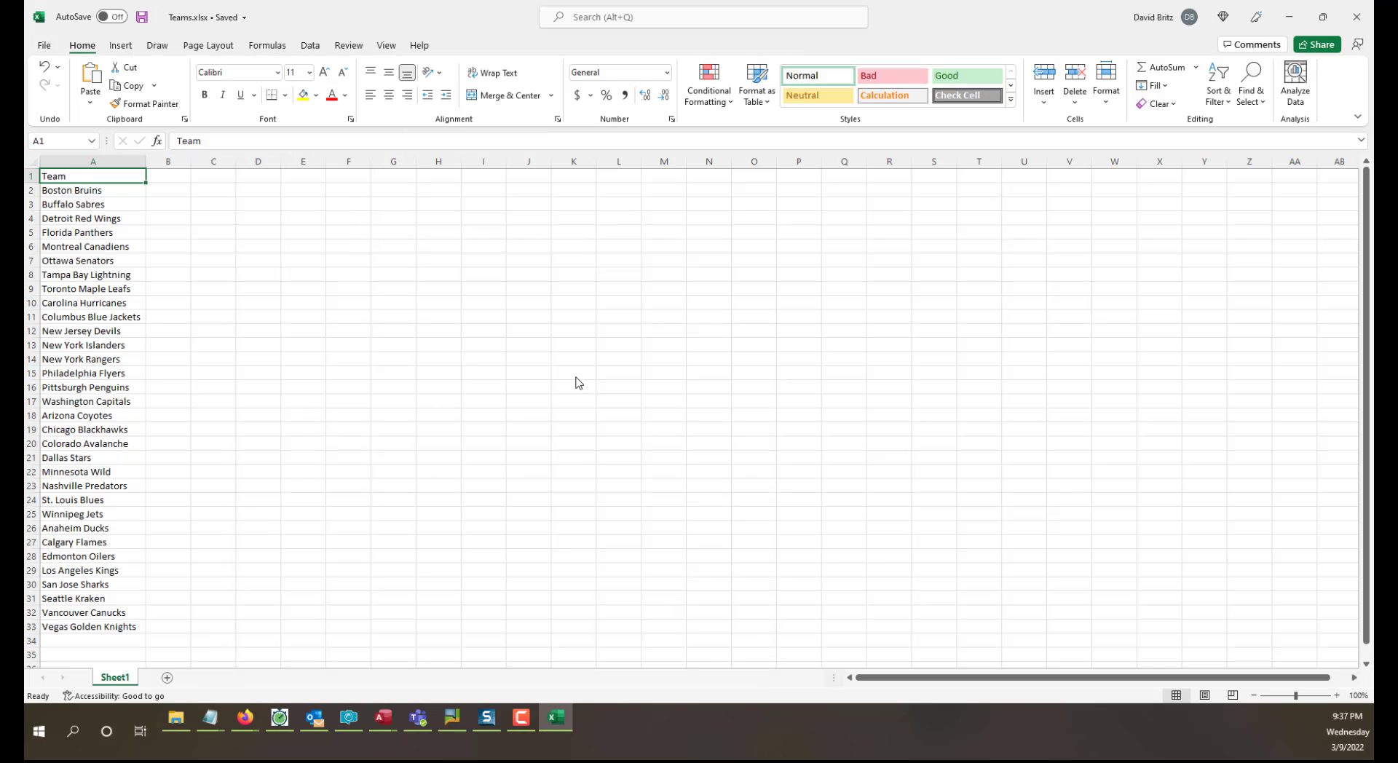
{"action": "left_click", "coordinate": [575, 376]}
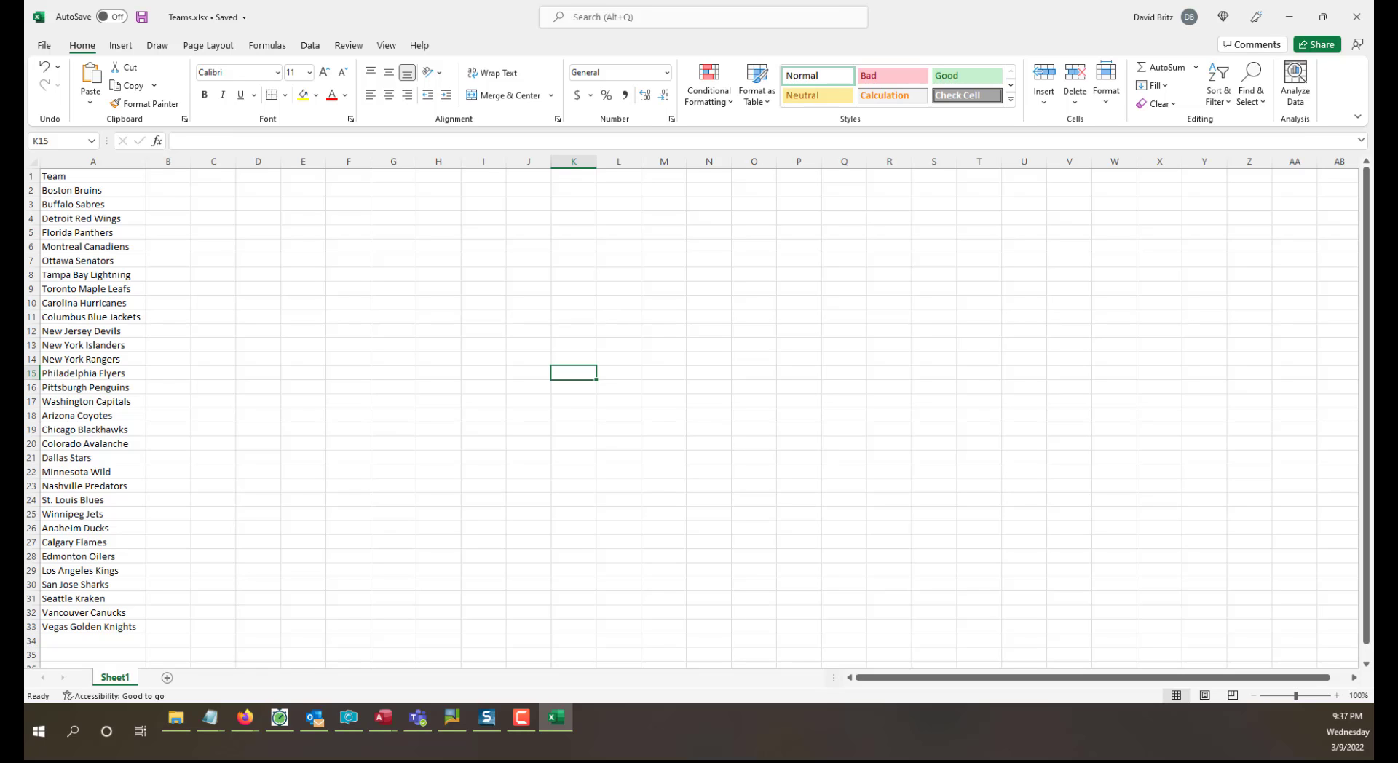
{"action": "left_click", "coordinate": [1358, 18]}
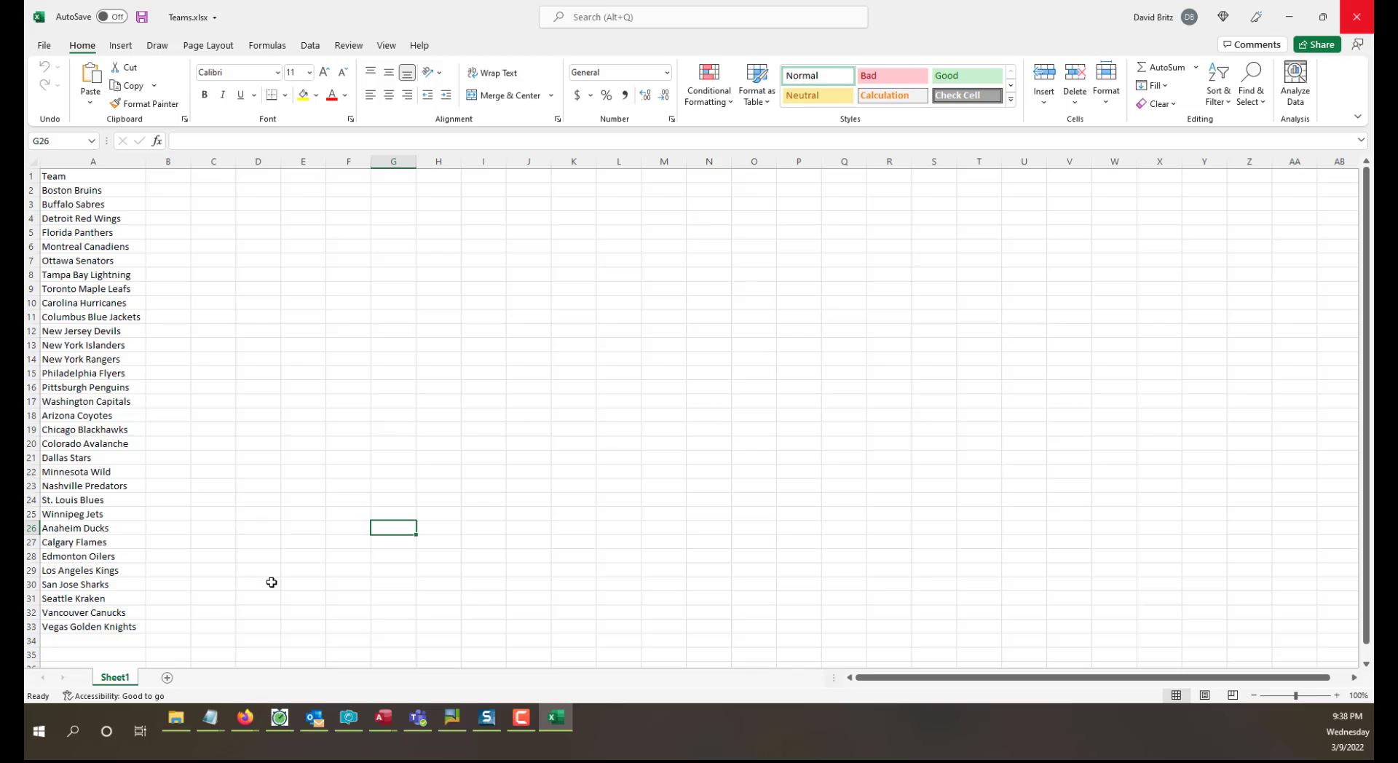
Rename Sheet1 of the Teams workbook to Teams.
{"action": "double_click", "coordinate": [126, 677]}
{"action": "type", "text": "Team"}
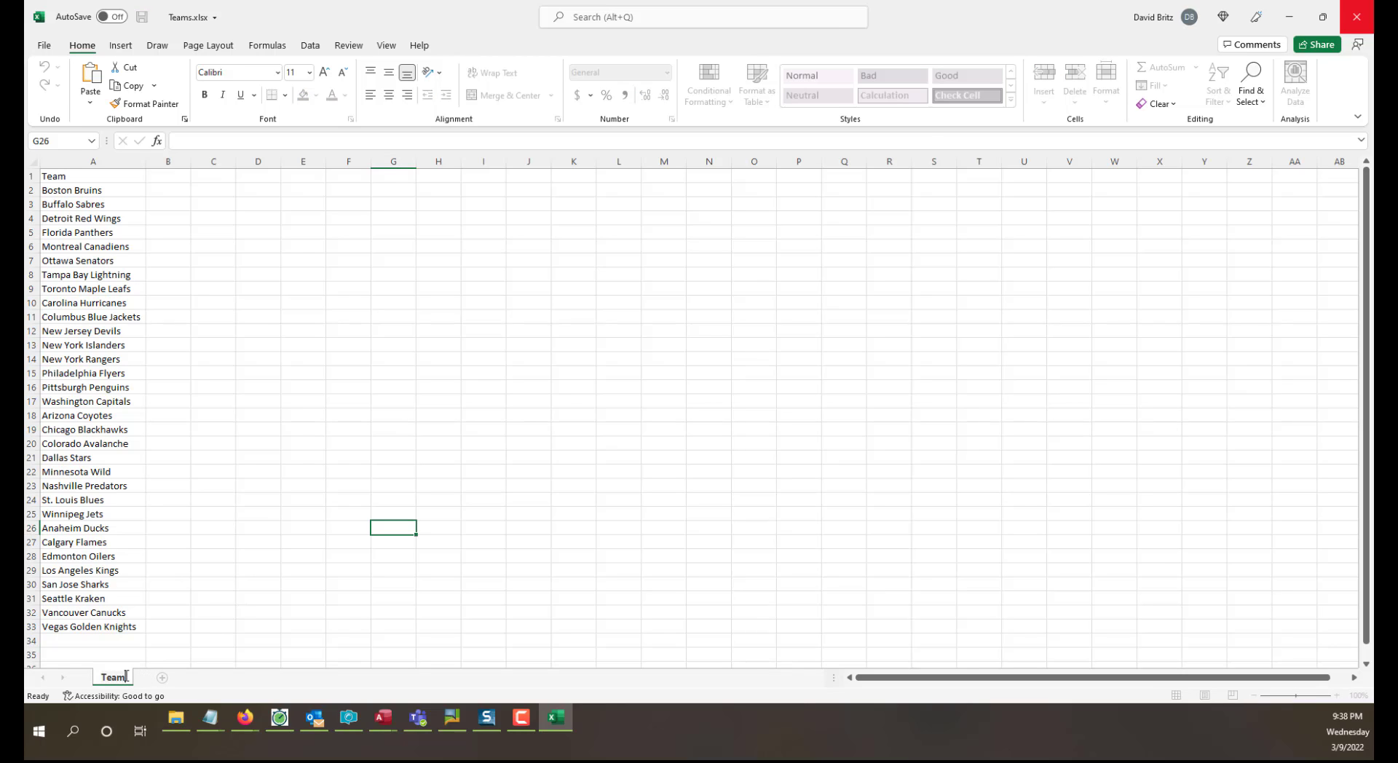
{"action": "type", "text": "s"}
{"action": "key", "text": "Return"}
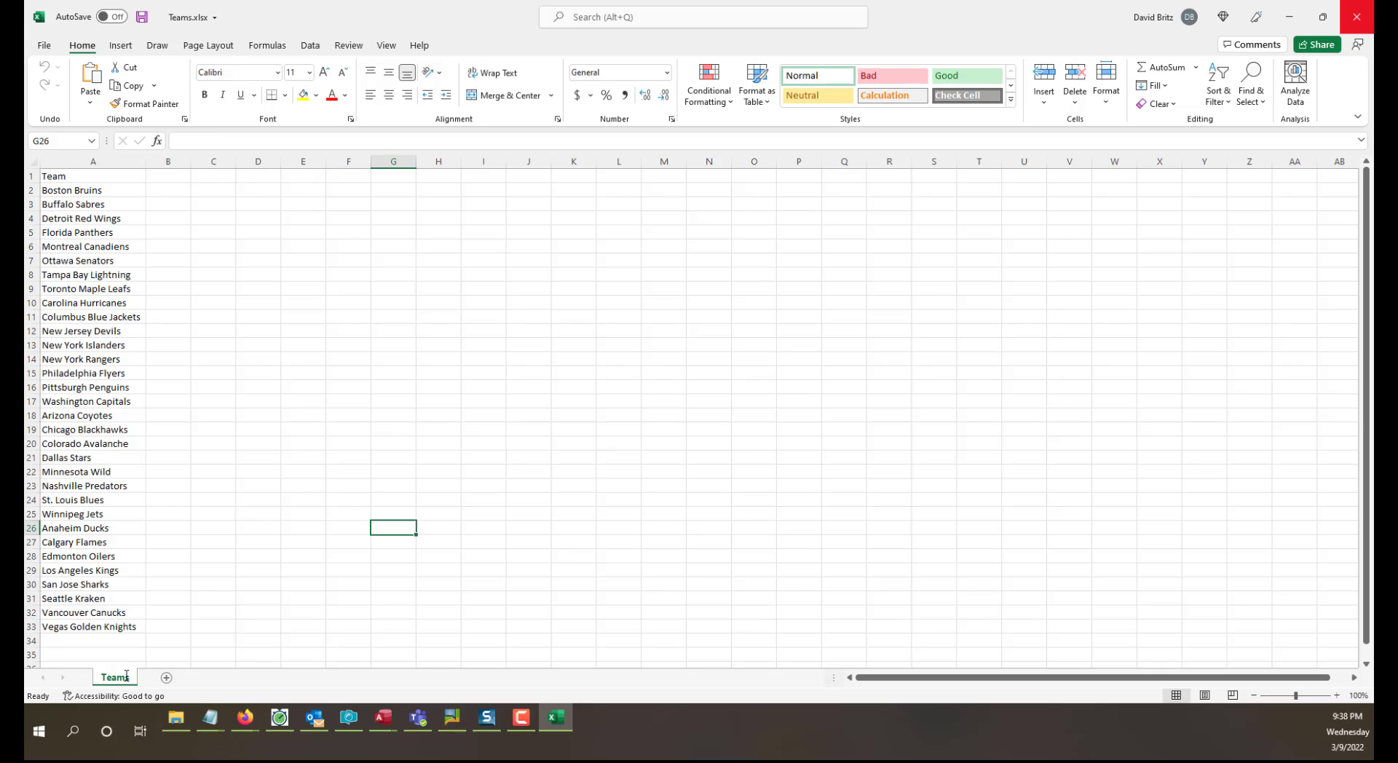
Add a new worksheet after Teams and name it Players.
{"action": "left_click", "coordinate": [166, 678]}
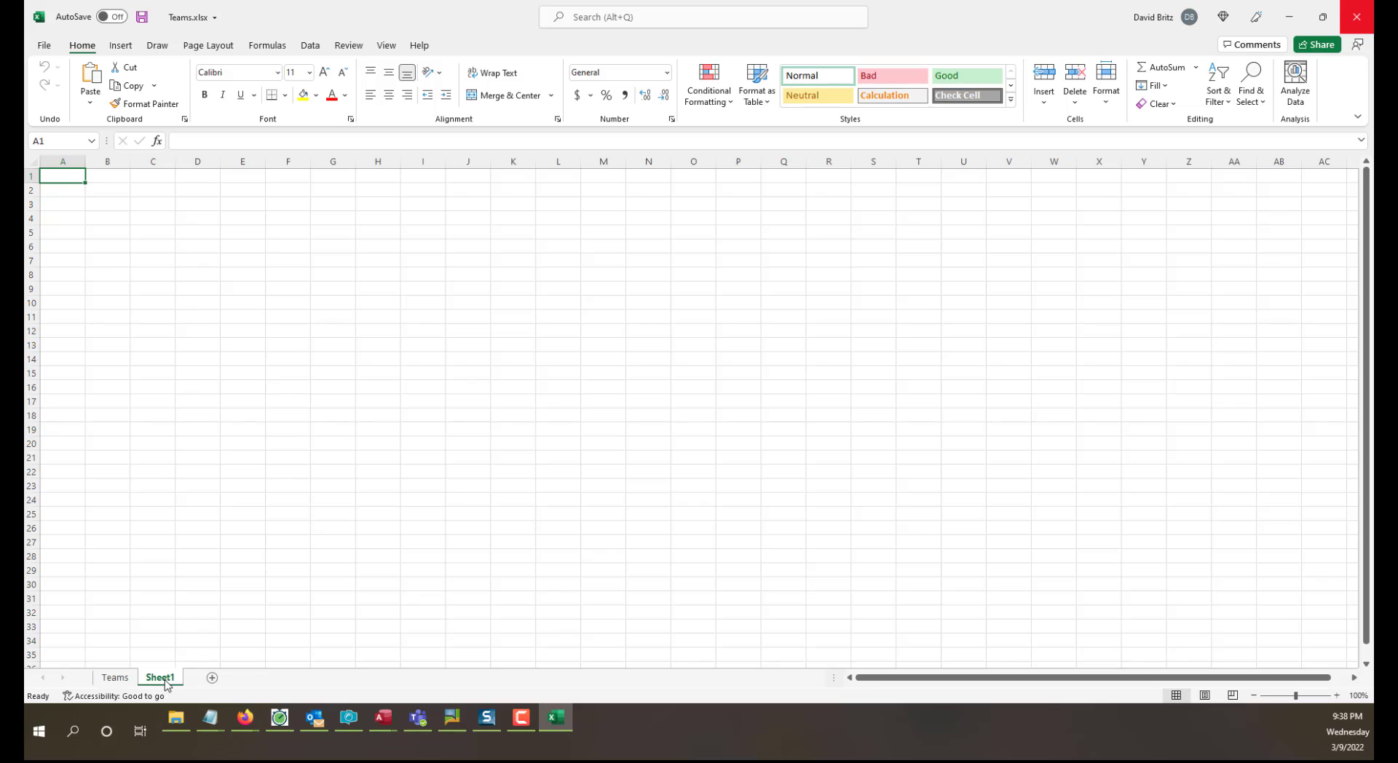
{"action": "double_click", "coordinate": [160, 678]}
{"action": "type", "text": "Players"}
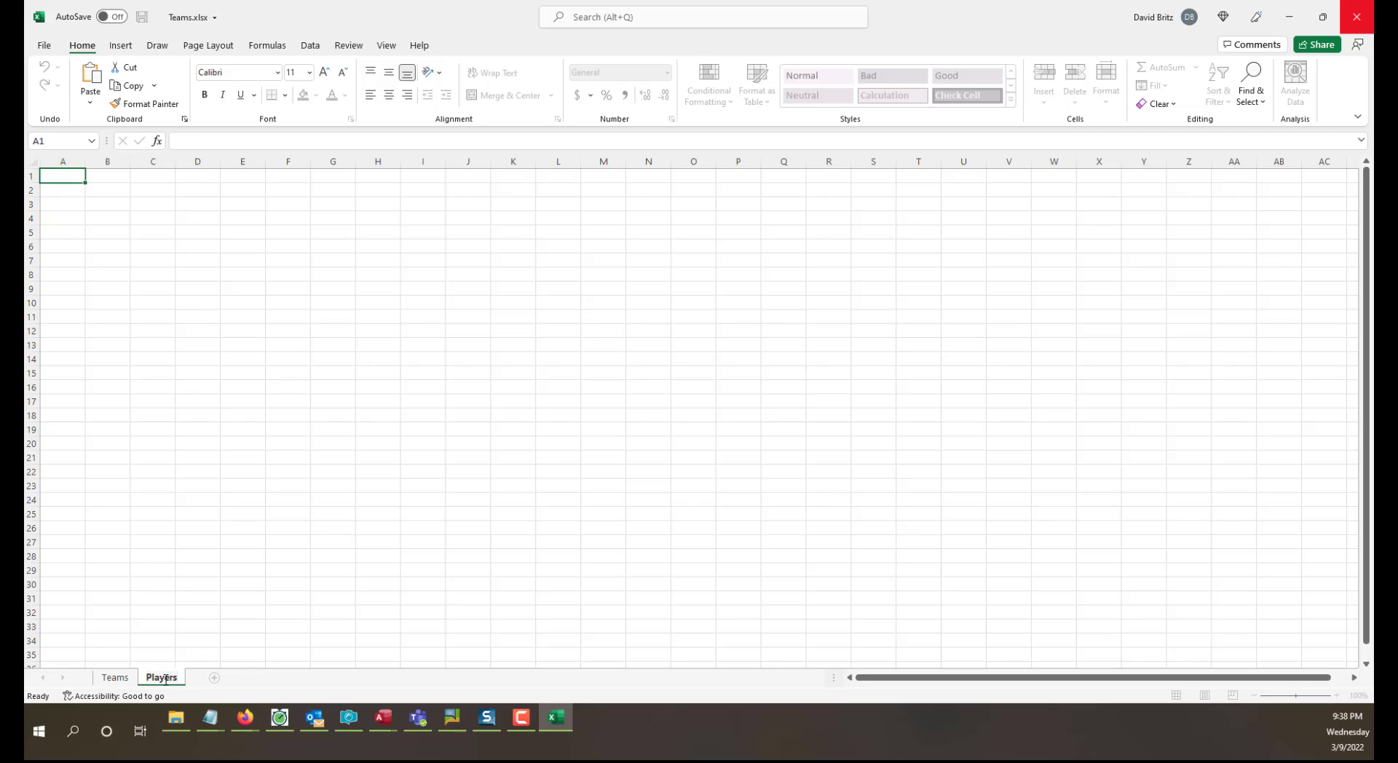
{"action": "key", "text": "Return"}
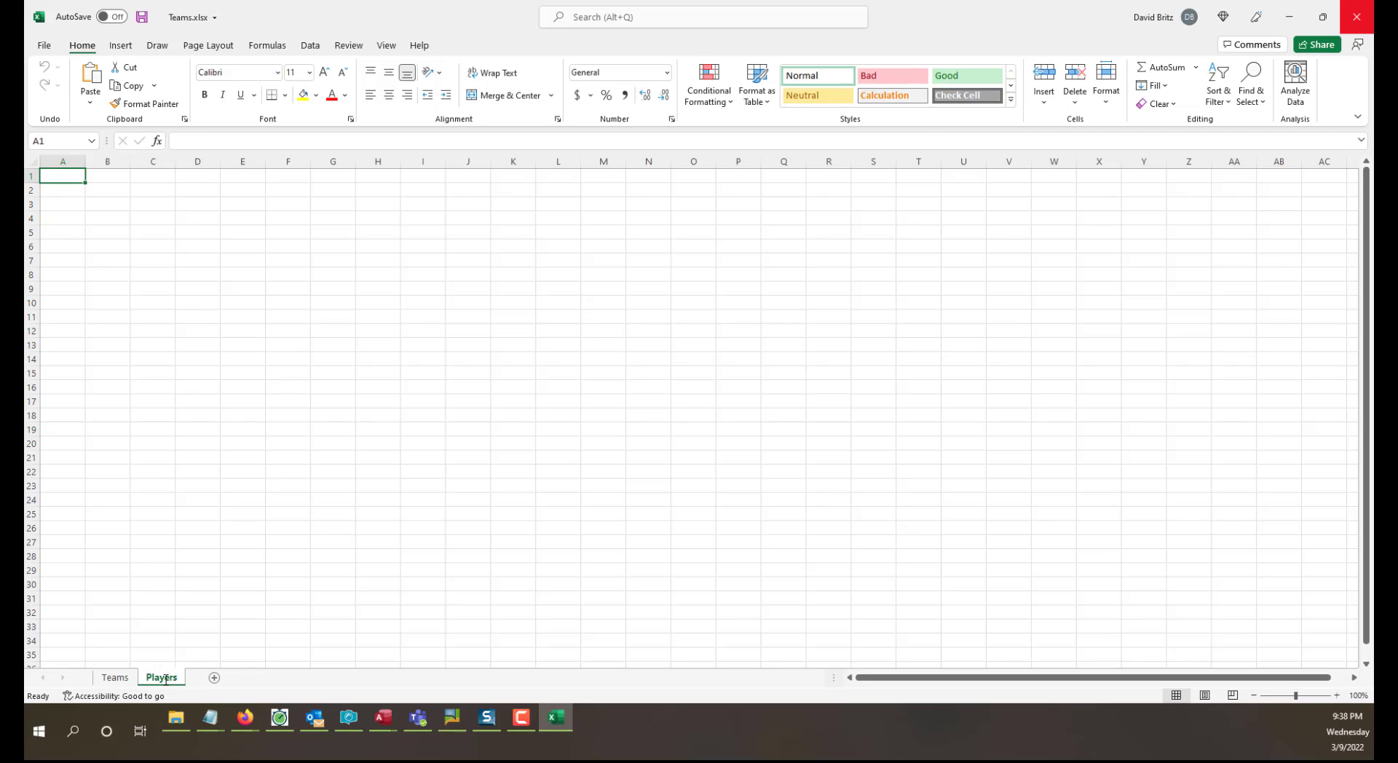
Switch to Firefox and copy the whole Seattle Kraken roster on ESPN, from the Centers heading through the last goalie.
{"action": "left_click", "coordinate": [1292, 17]}
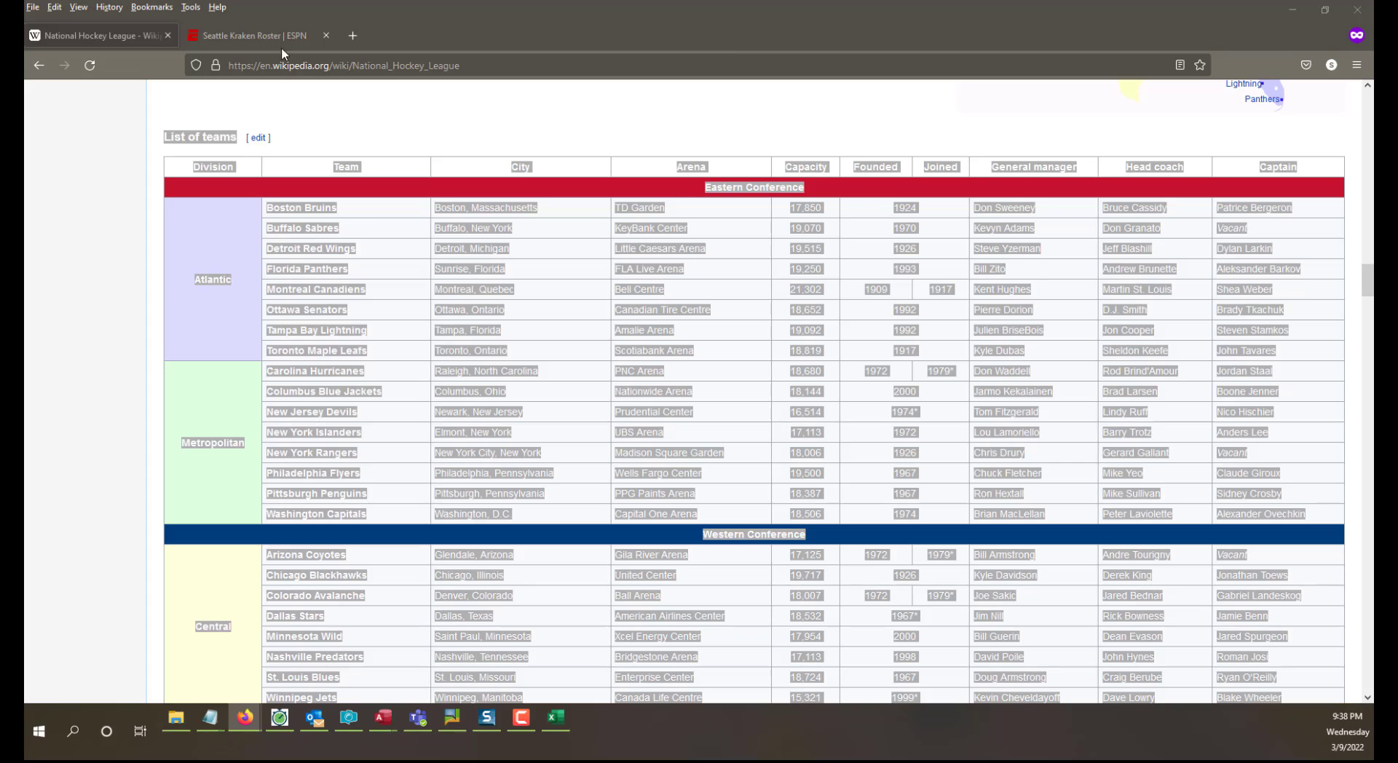
{"action": "left_click", "coordinate": [244, 33]}
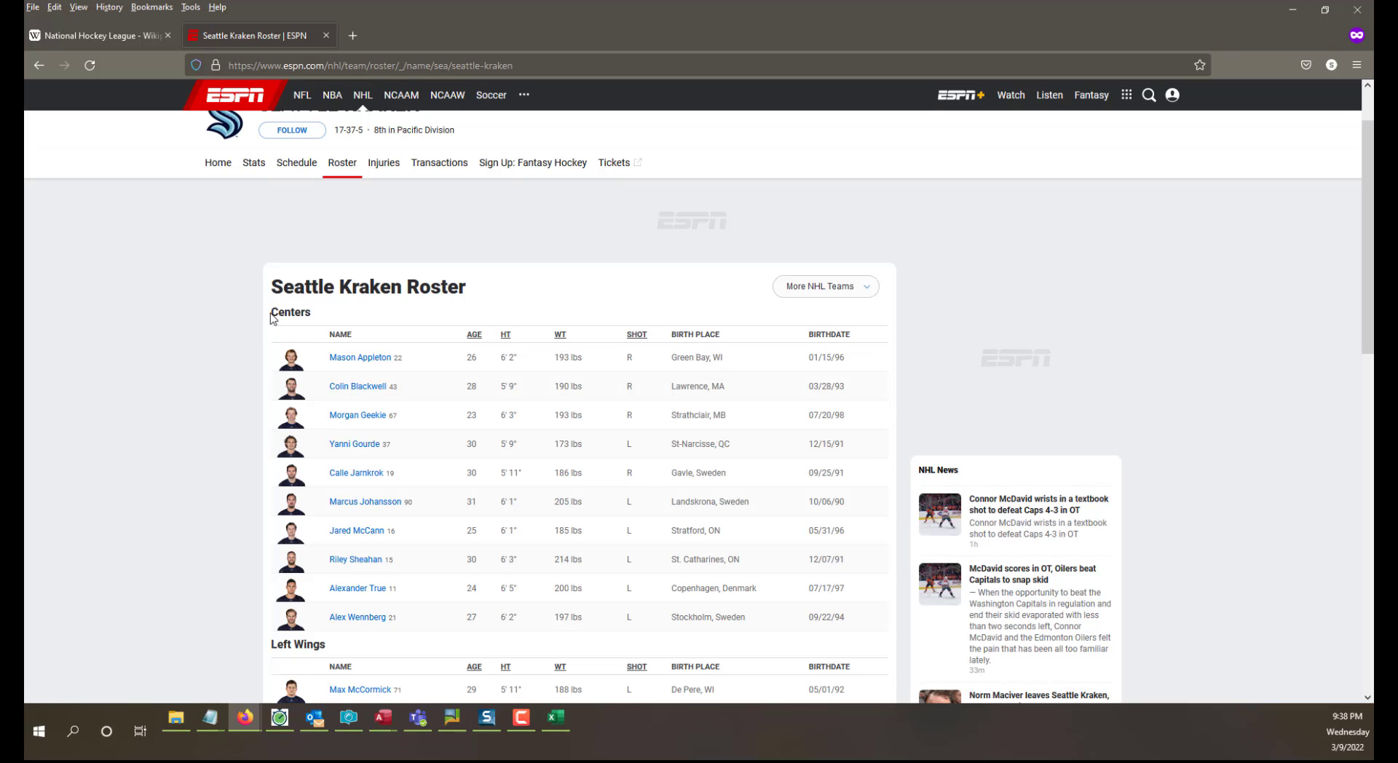
{"action": "scroll", "coordinate": [315, 492], "scroll_direction": "down", "scroll_amount": 8}
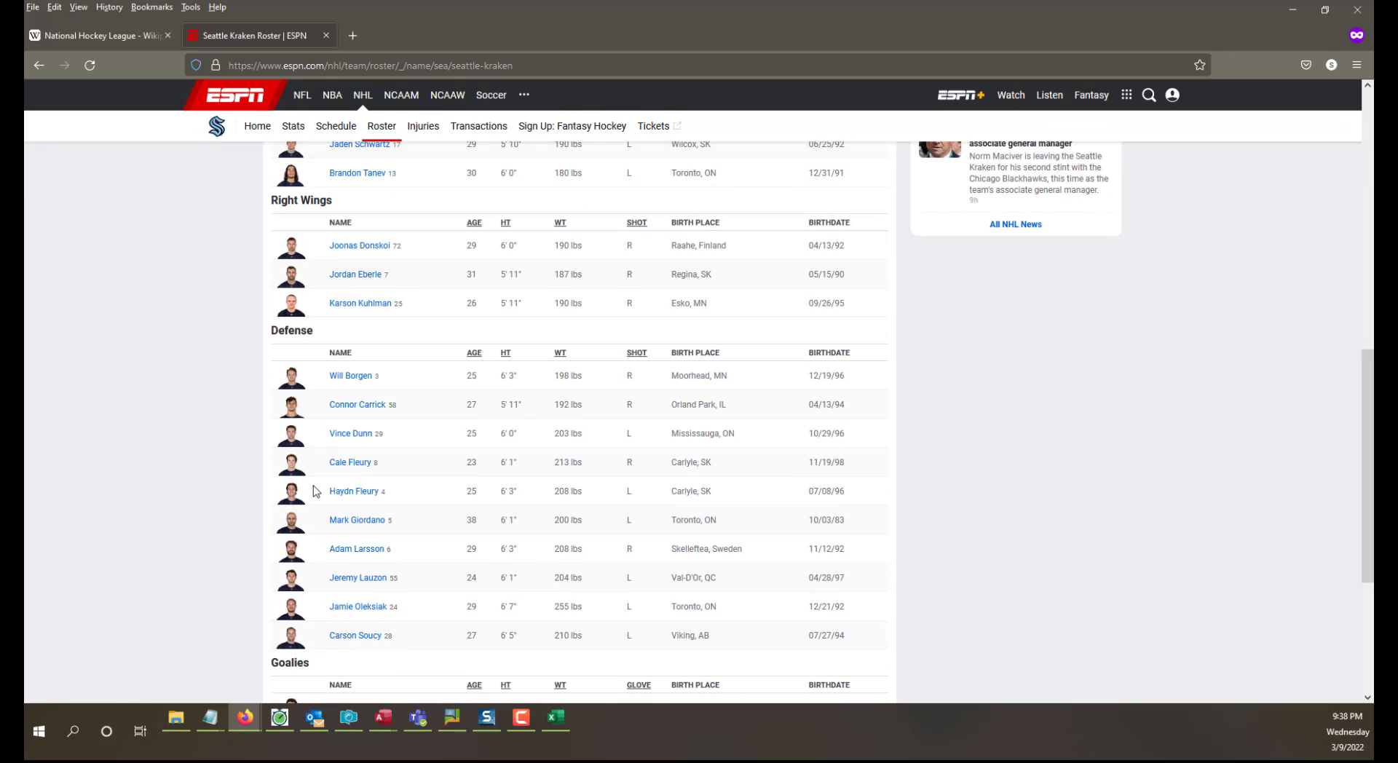
{"action": "scroll", "coordinate": [604, 328], "scroll_direction": "up", "scroll_amount": 3}
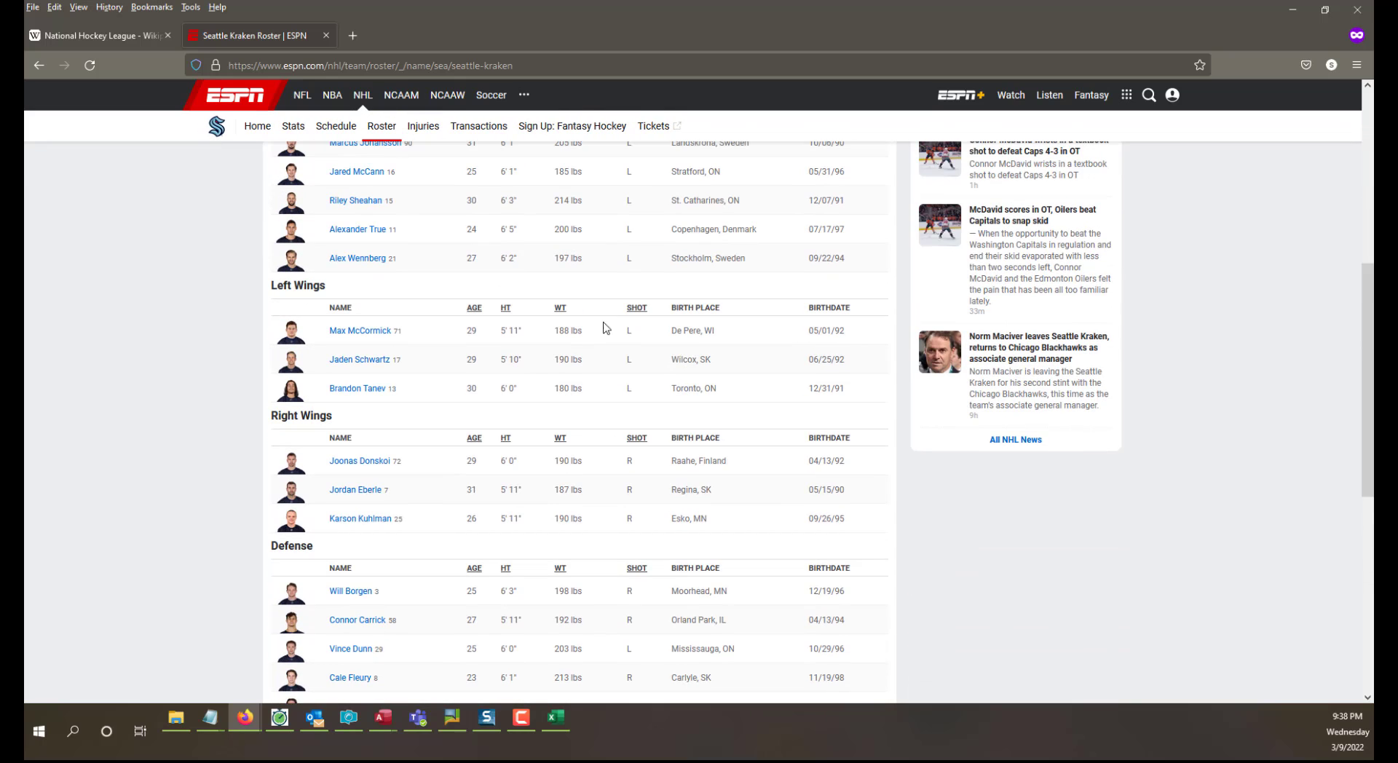
{"action": "scroll", "coordinate": [206, 256], "scroll_direction": "up", "scroll_amount": 4}
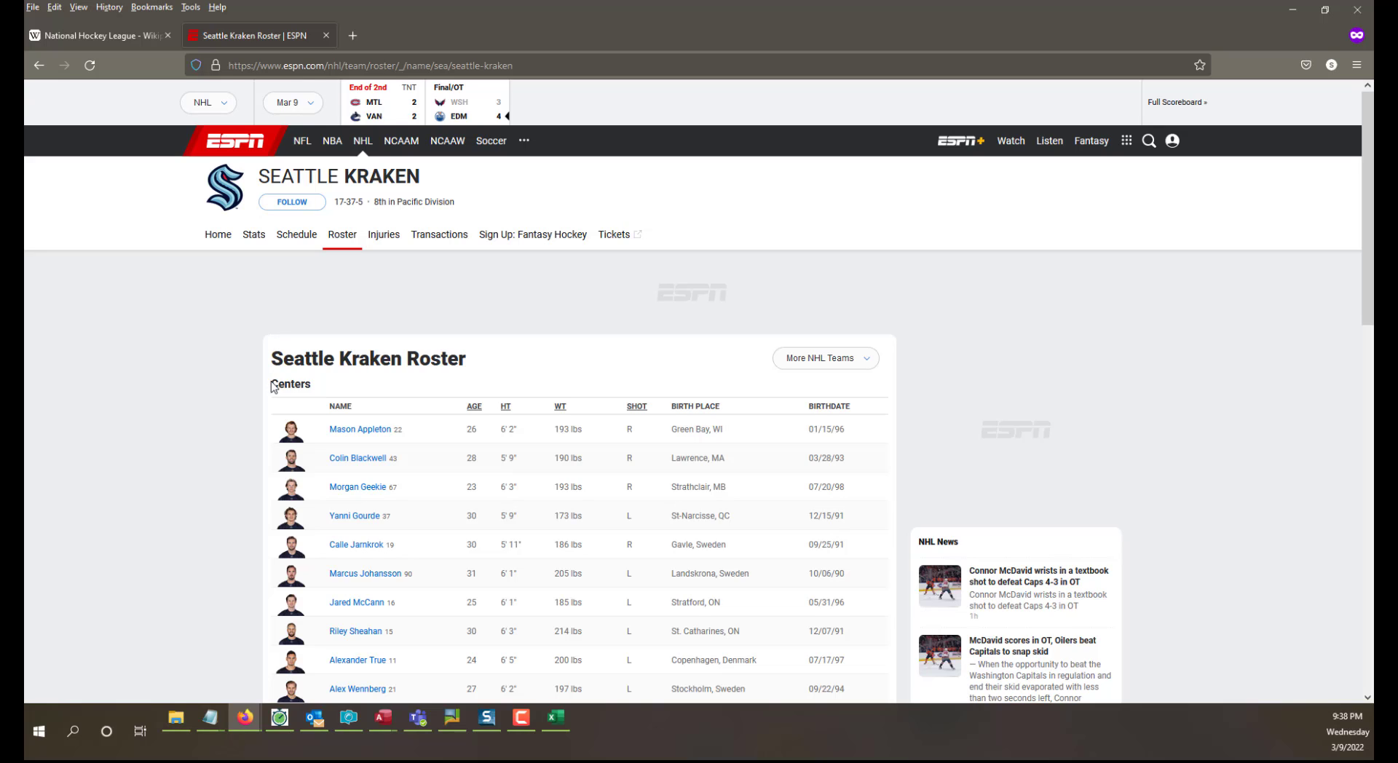
{"action": "left_click_drag", "start_coordinate": [271, 386], "coordinate": [882, 499]}
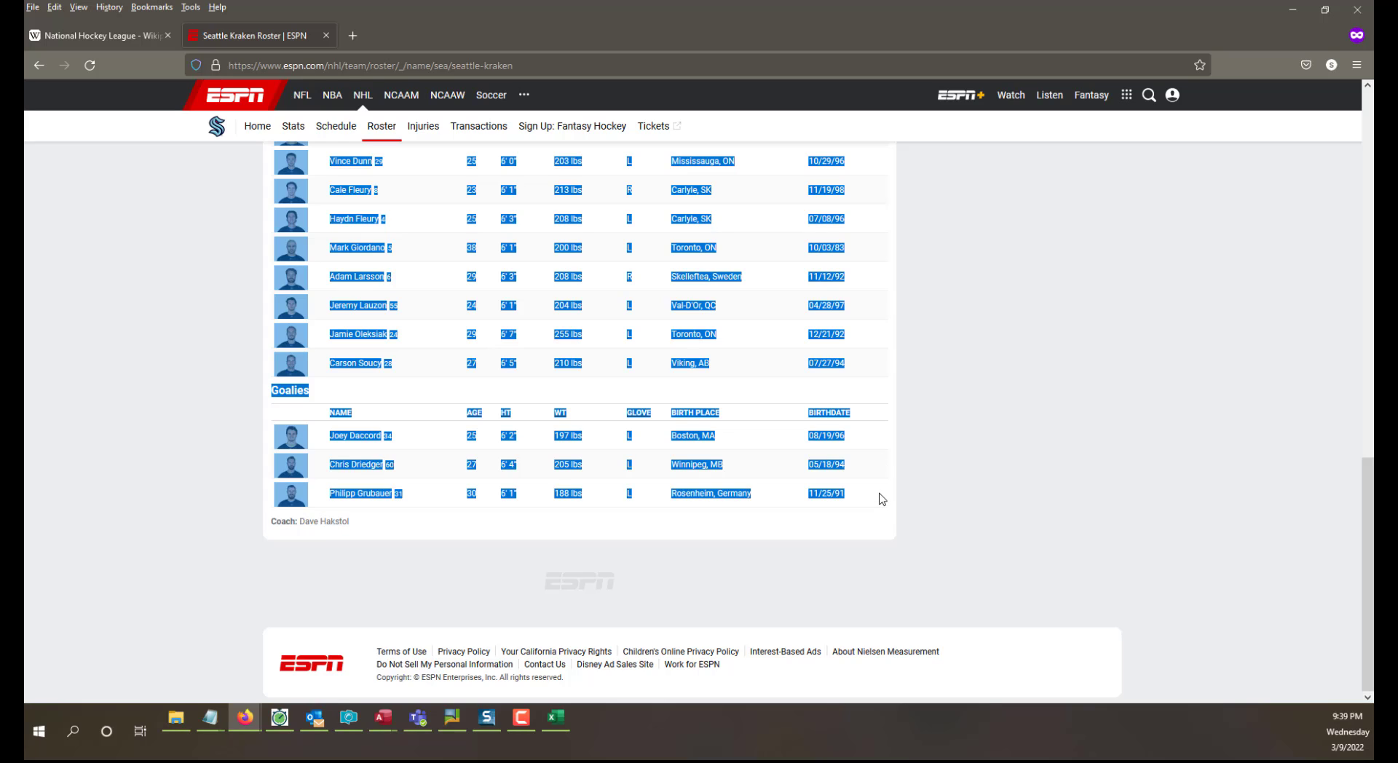
{"action": "right_click", "coordinate": [690, 305]}
{"action": "left_click", "coordinate": [710, 318]}
Switch back to Excel and paste the copied roster into cell A1 of the Players sheet, matching destination formatting.
{"action": "left_click", "coordinate": [556, 718]}
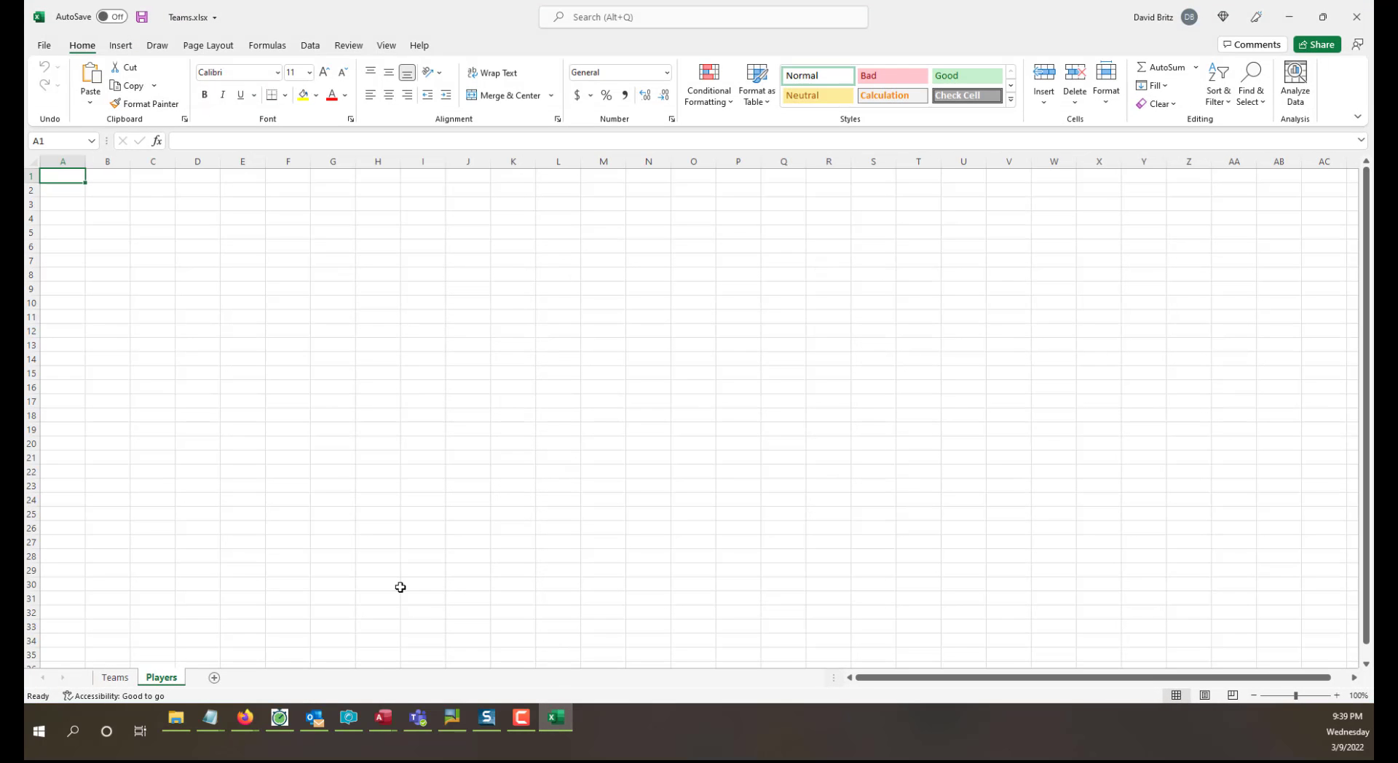
{"action": "left_click", "coordinate": [336, 360]}
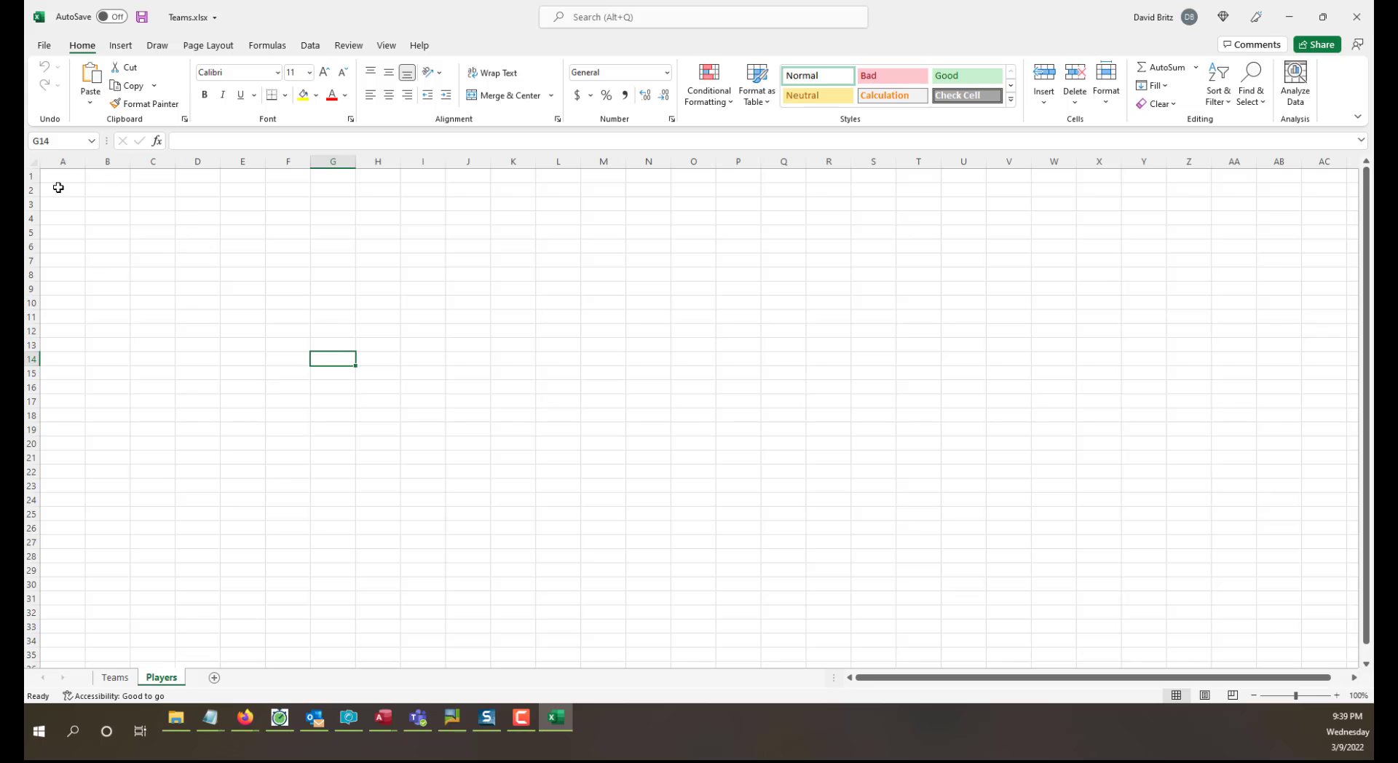
{"action": "left_click", "coordinate": [54, 175]}
{"action": "right_click", "coordinate": [54, 175]}
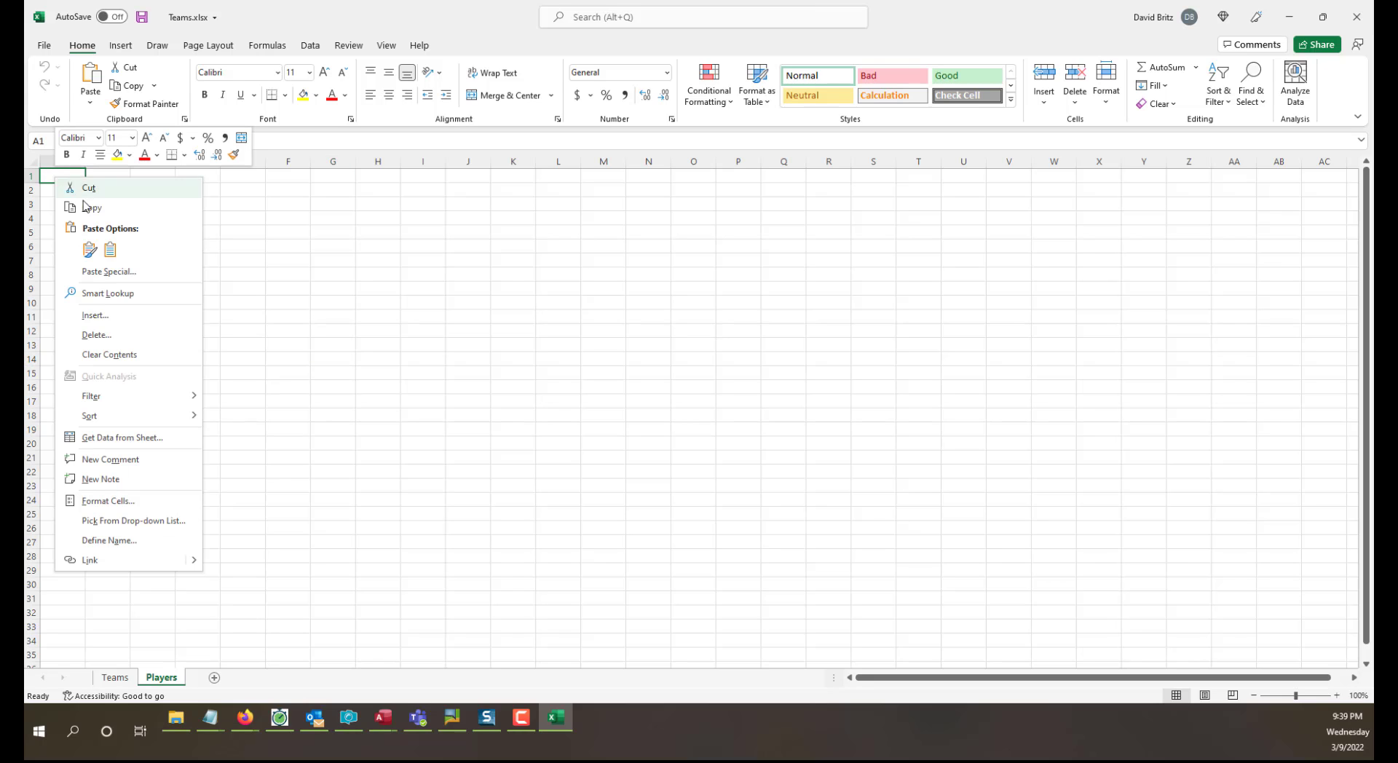
{"action": "left_click", "coordinate": [109, 250]}
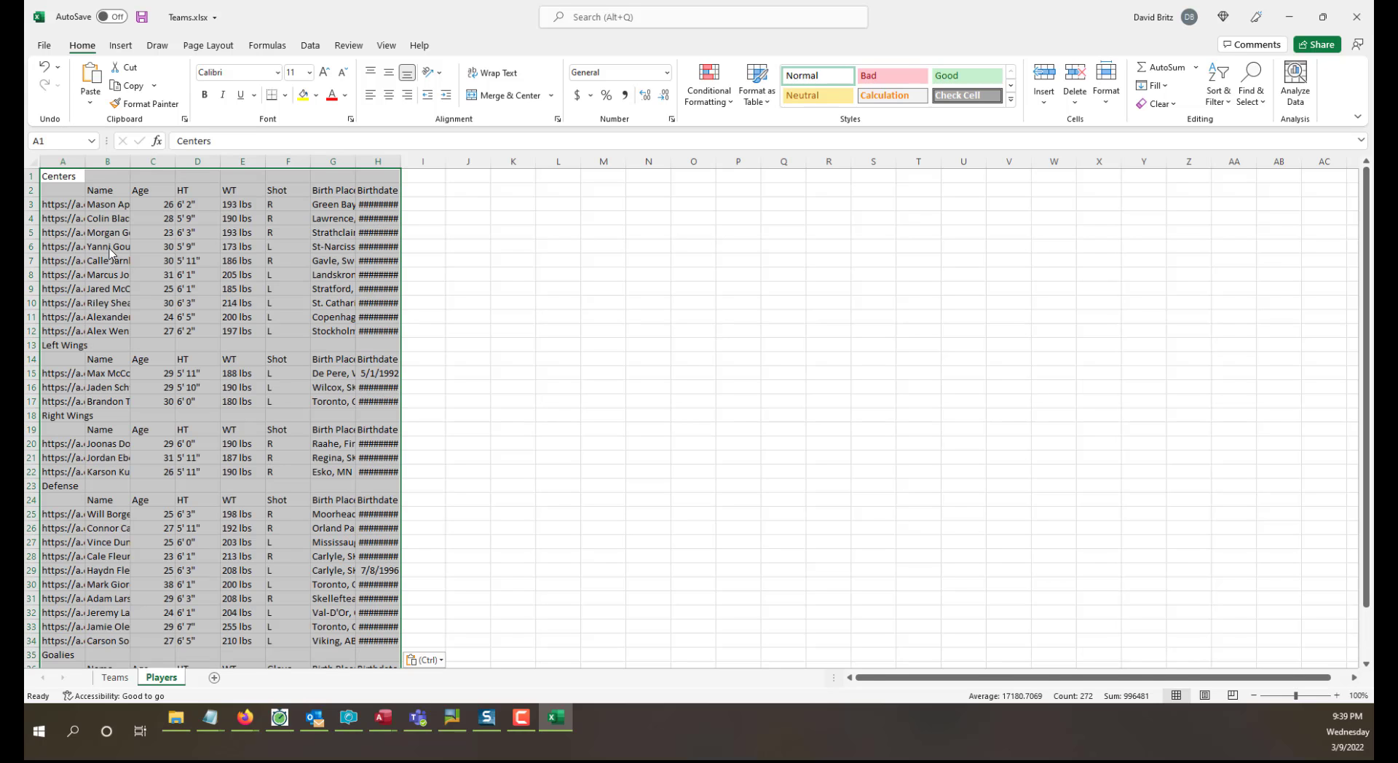
{"action": "left_click", "coordinate": [506, 403]}
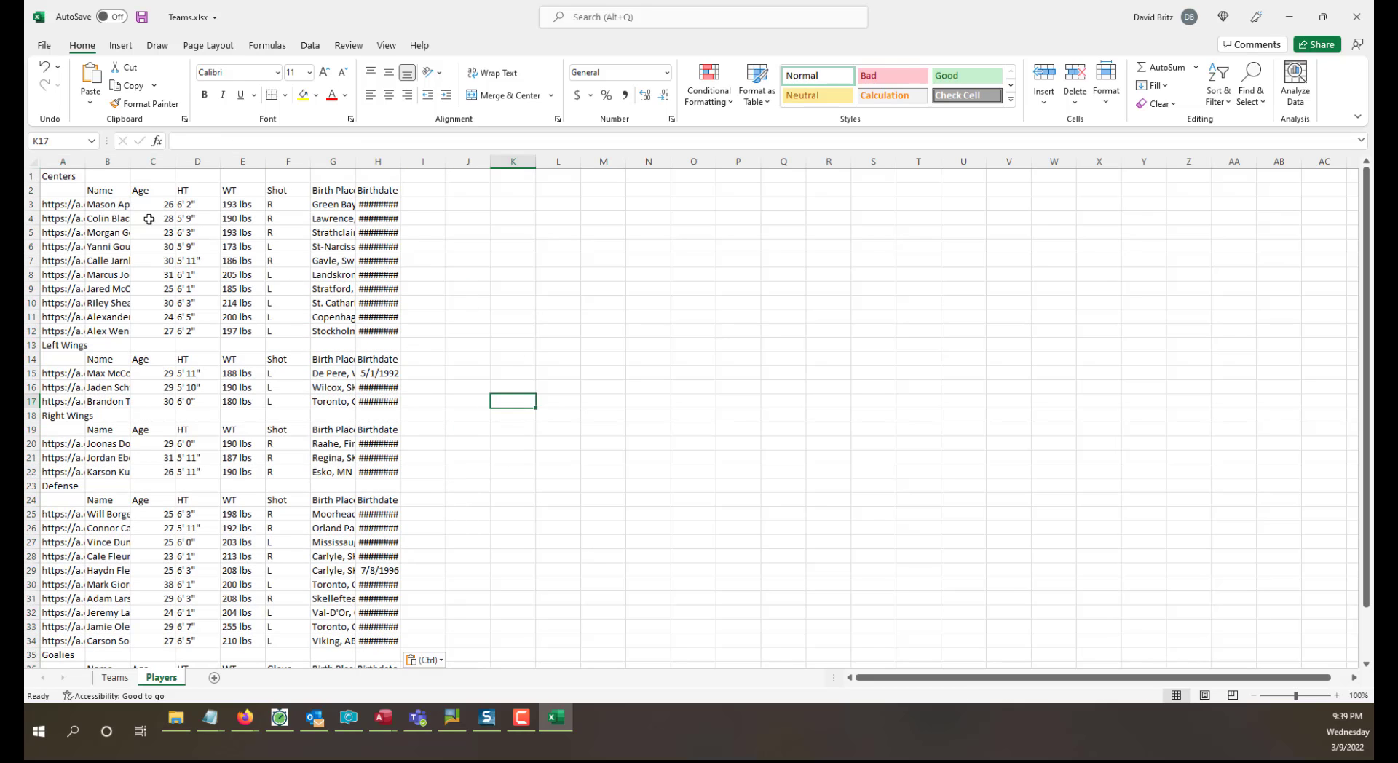
AutoFit columns A and B to their contents and look over the pasted player names down to the goalies.
{"action": "double_click", "coordinate": [85, 161]}
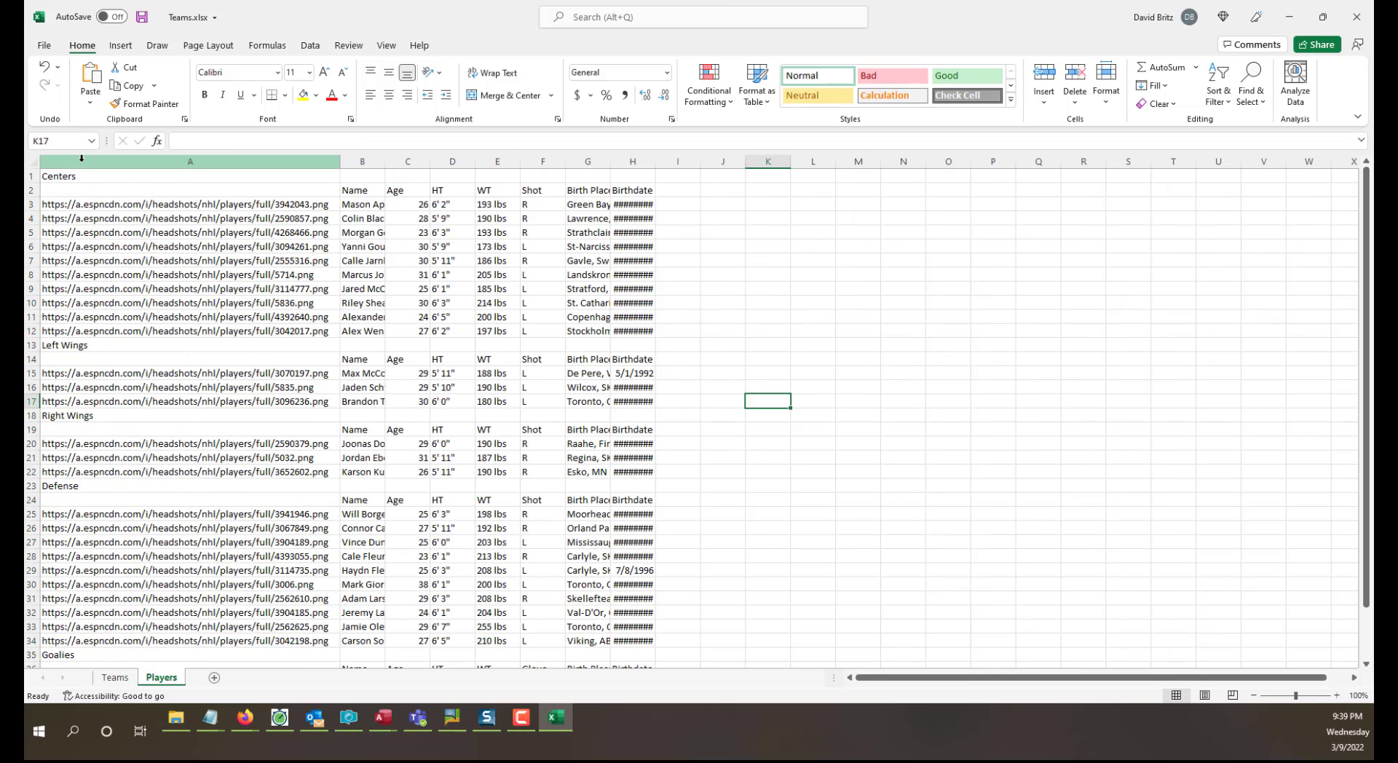
{"action": "double_click", "coordinate": [385, 161]}
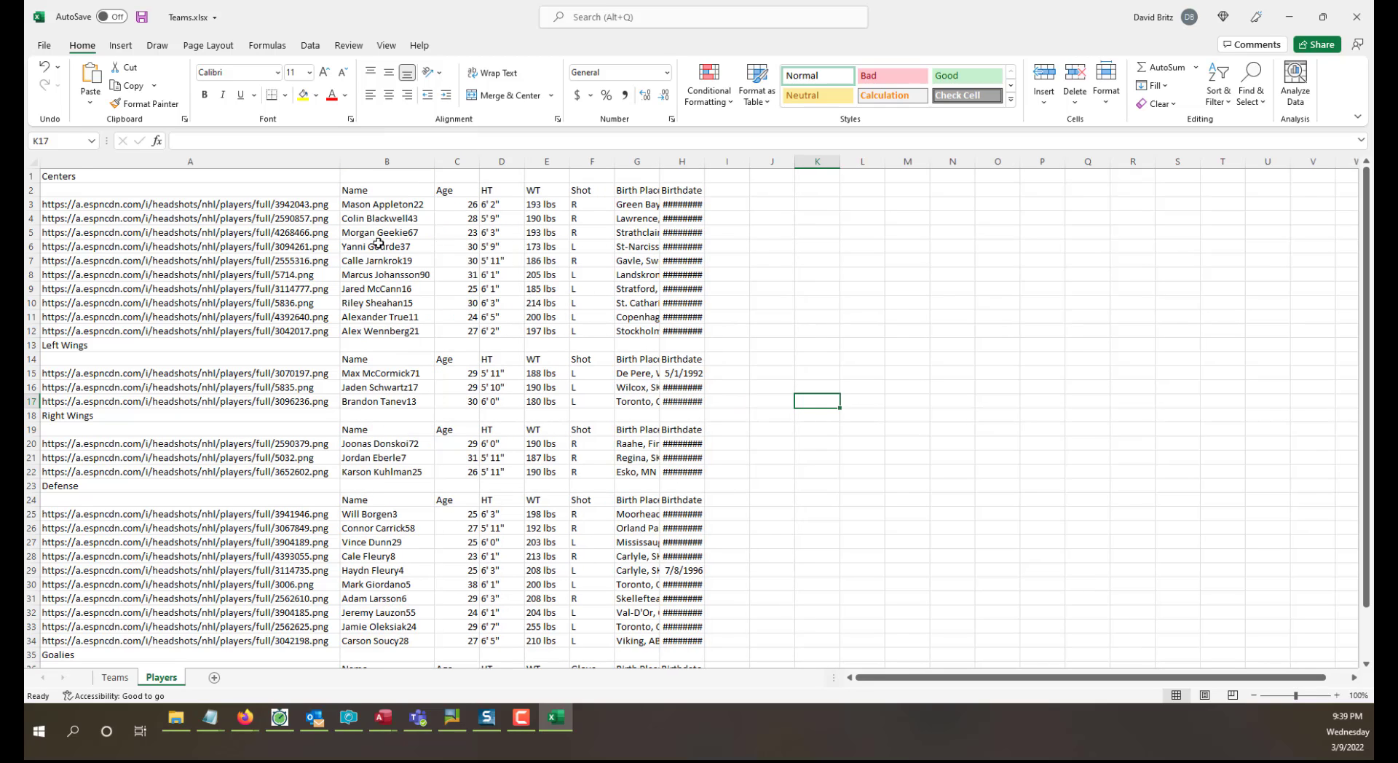
{"action": "left_click", "coordinate": [412, 205]}
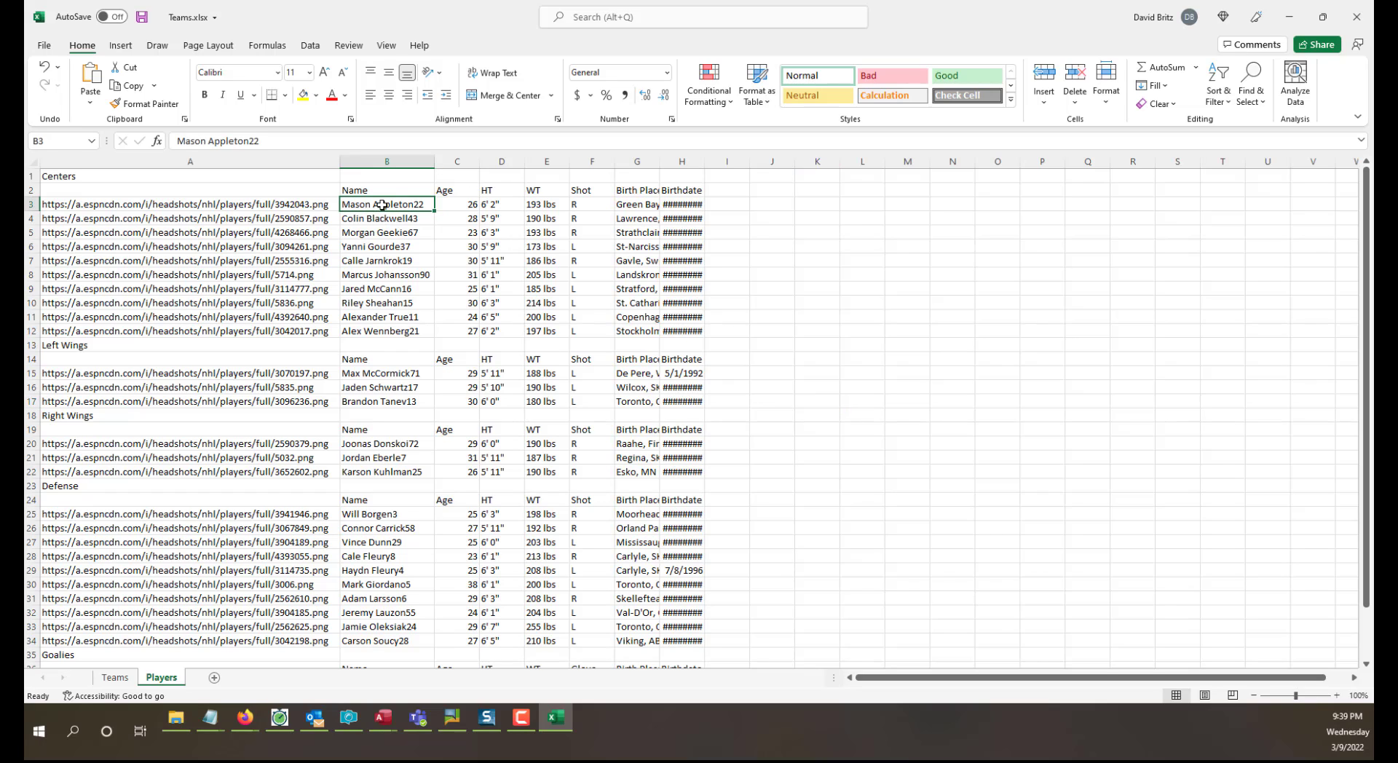
{"action": "left_click_drag", "start_coordinate": [380, 207], "coordinate": [378, 333]}
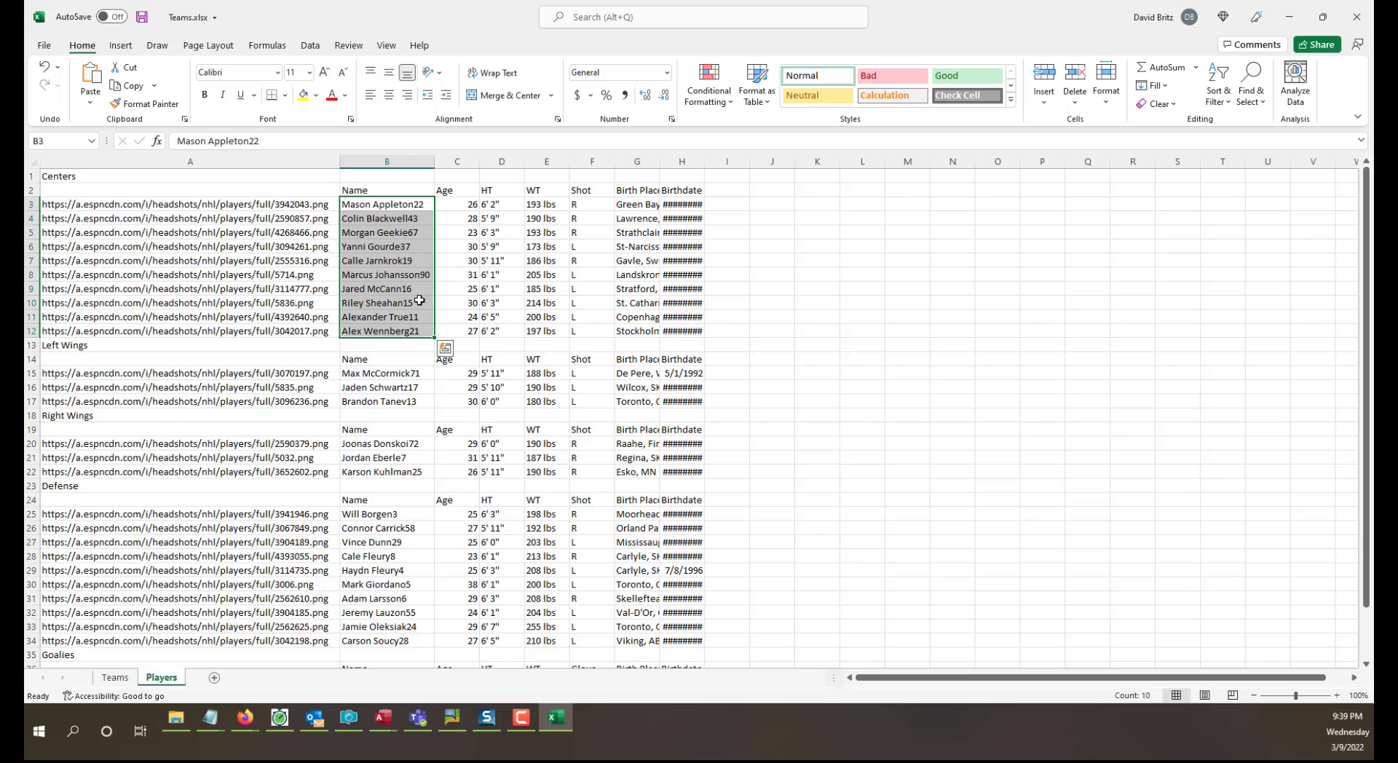
{"action": "scroll", "coordinate": [411, 595], "scroll_direction": "down", "scroll_amount": 4}
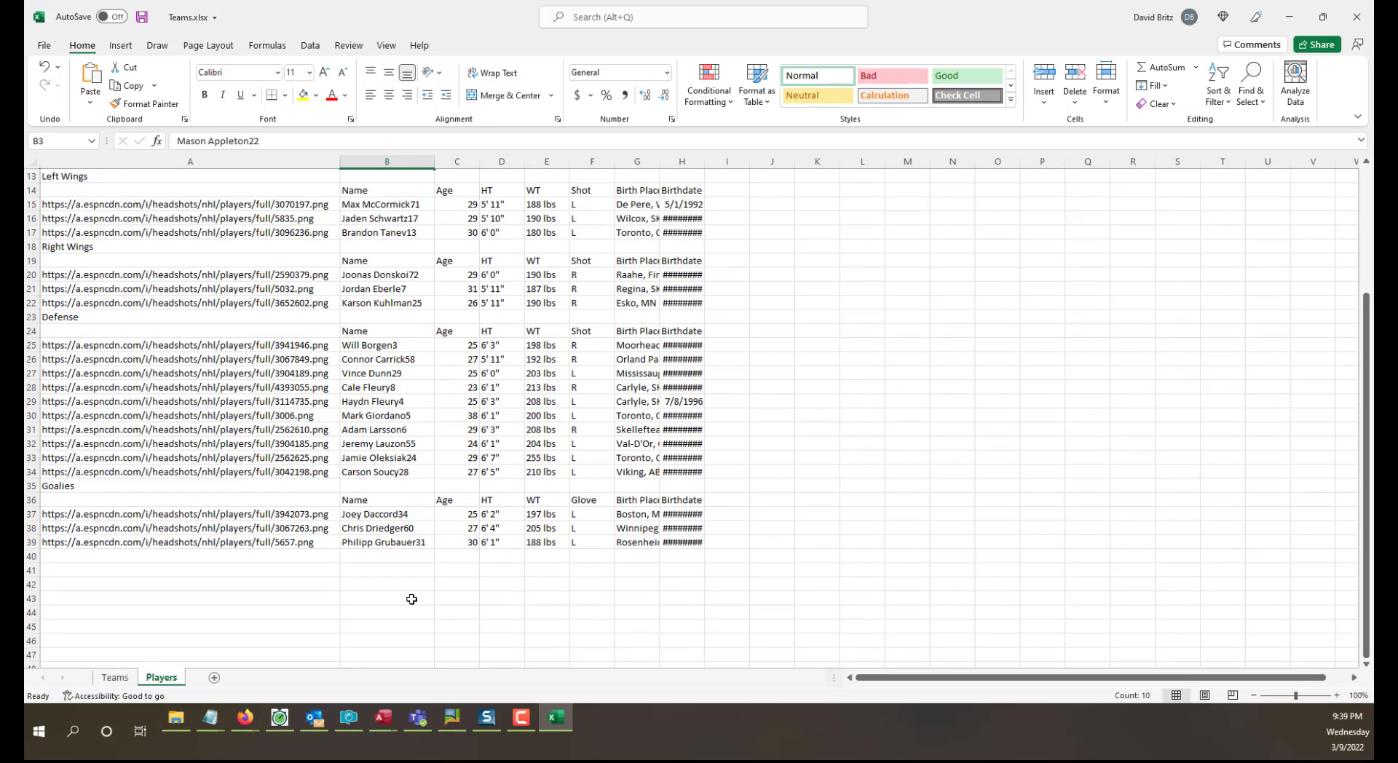
{"action": "scroll", "coordinate": [411, 598], "scroll_direction": "up", "scroll_amount": 4}
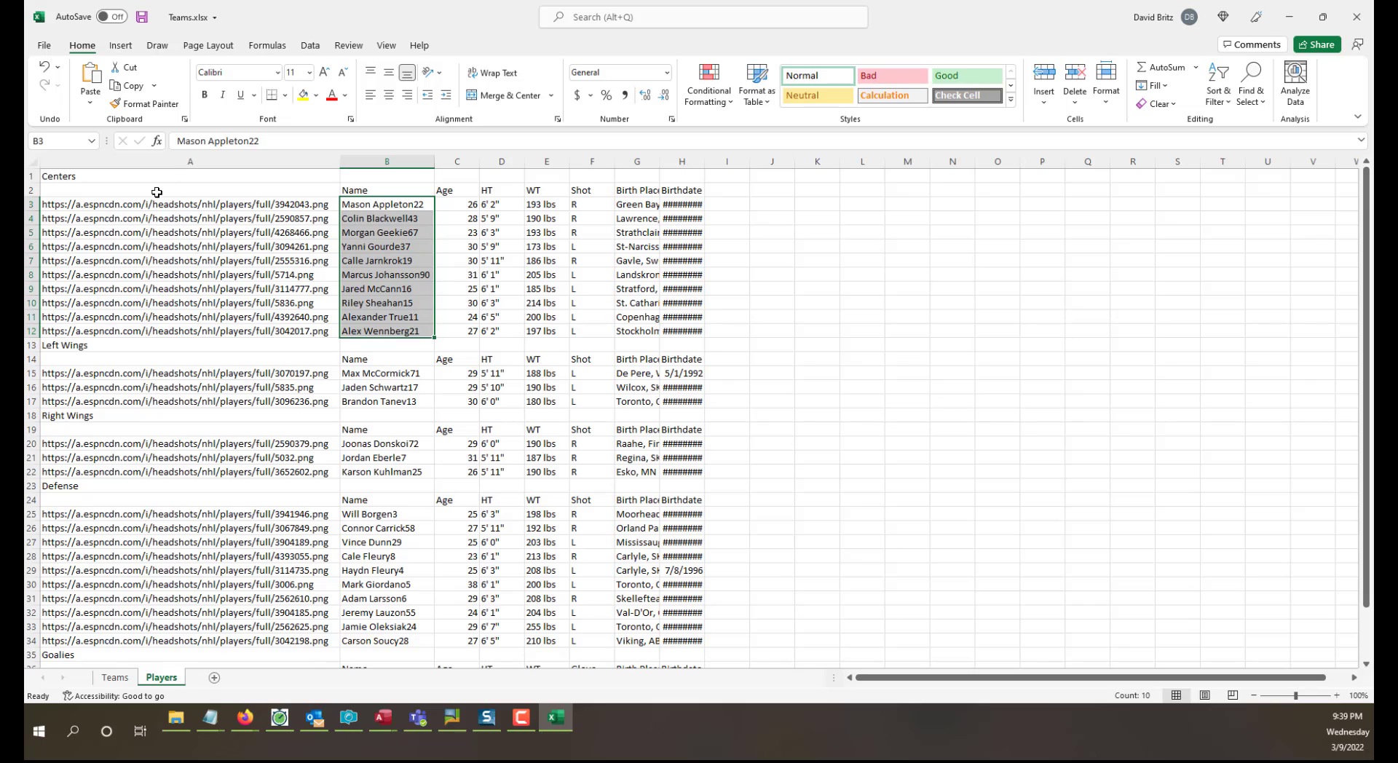
{"action": "left_click_drag", "start_coordinate": [156, 192], "coordinate": [171, 646]}
{"action": "key", "text": "Delete"}
{"action": "scroll", "coordinate": [247, 552], "scroll_direction": "up", "scroll_amount": 3}
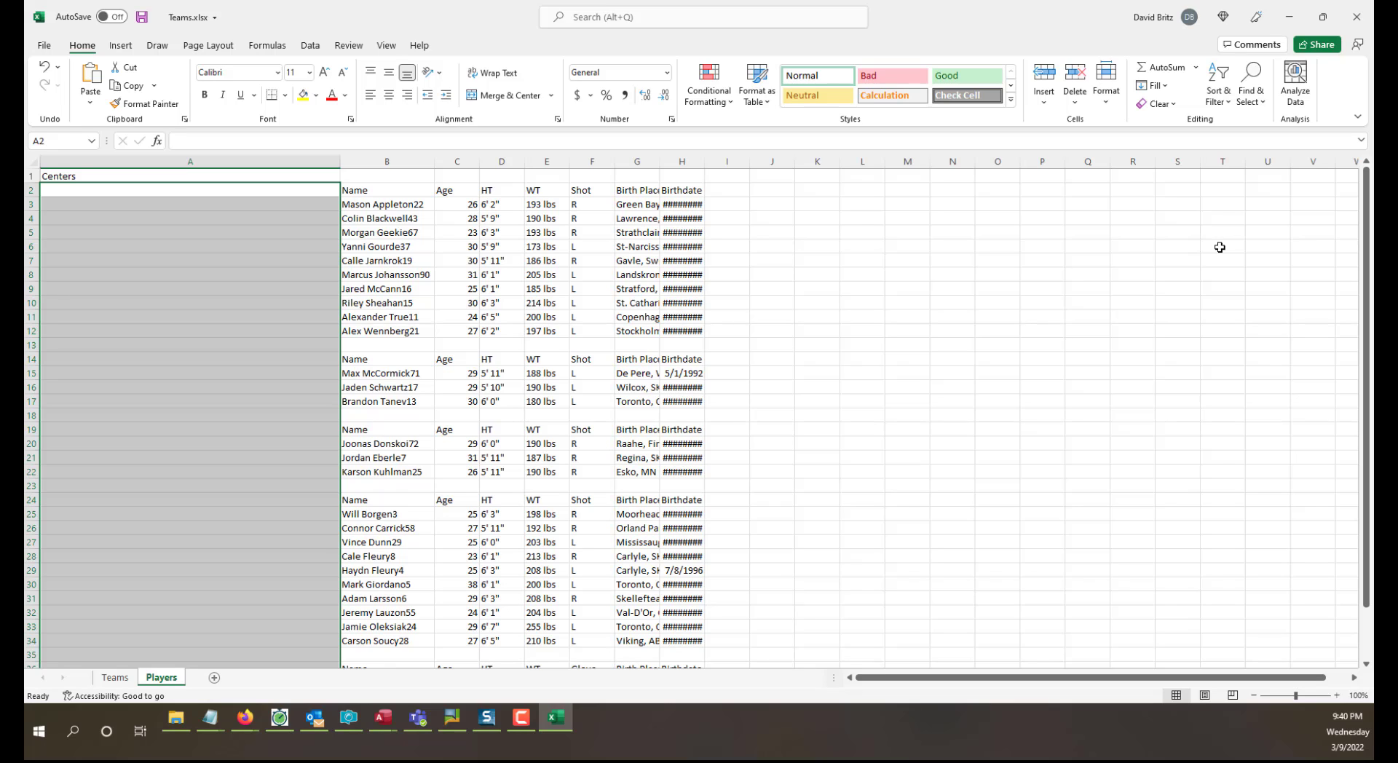
{"action": "left_click", "coordinate": [354, 234]}
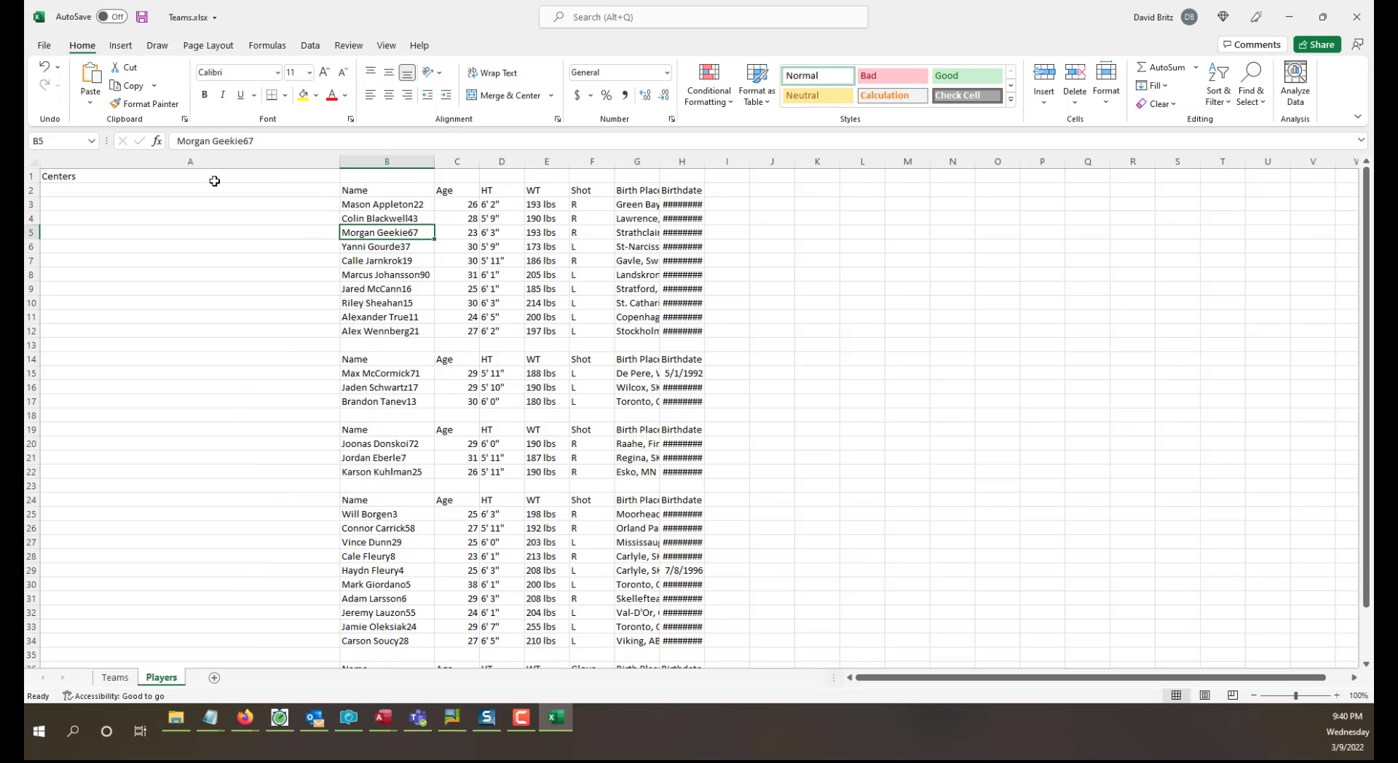
{"action": "left_click", "coordinate": [165, 182]}
{"action": "type", "text": "Team"}
{"action": "key", "text": "Return"}
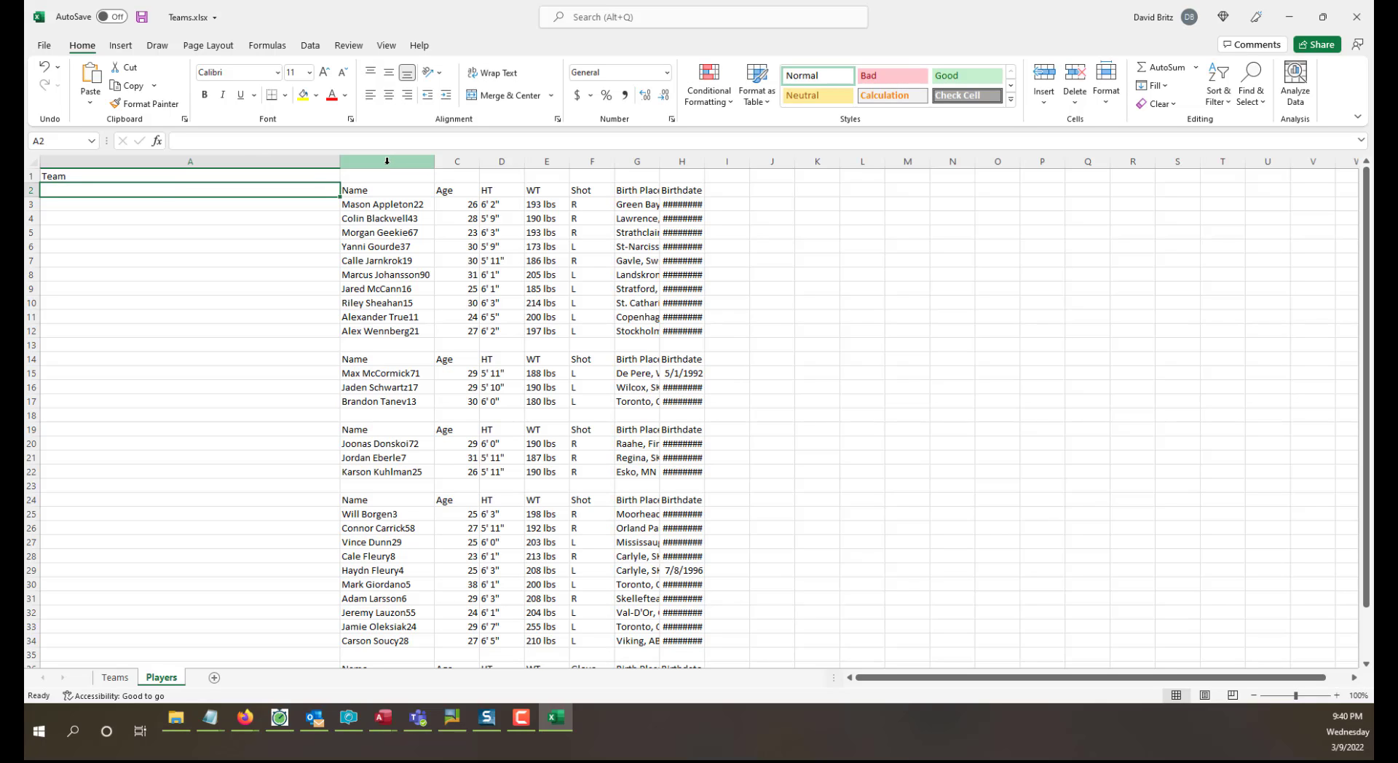
{"action": "key", "text": "Up"}
{"action": "type", "text": "Centers"}
{"action": "key", "text": "Return"}
{"action": "key", "text": "ctrl+v"}
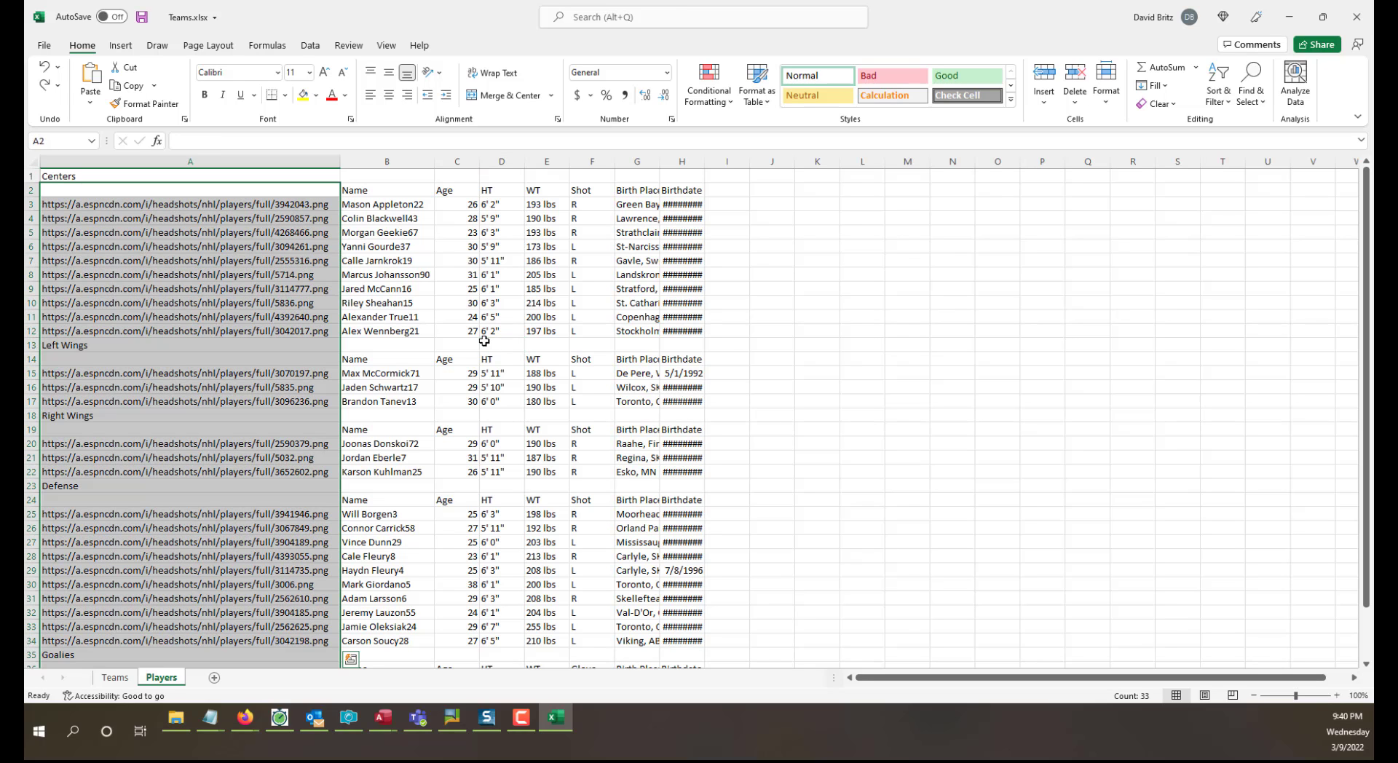
Insert two blank columns between the headshot link column and the Name column.
{"action": "left_click", "coordinate": [455, 347]}
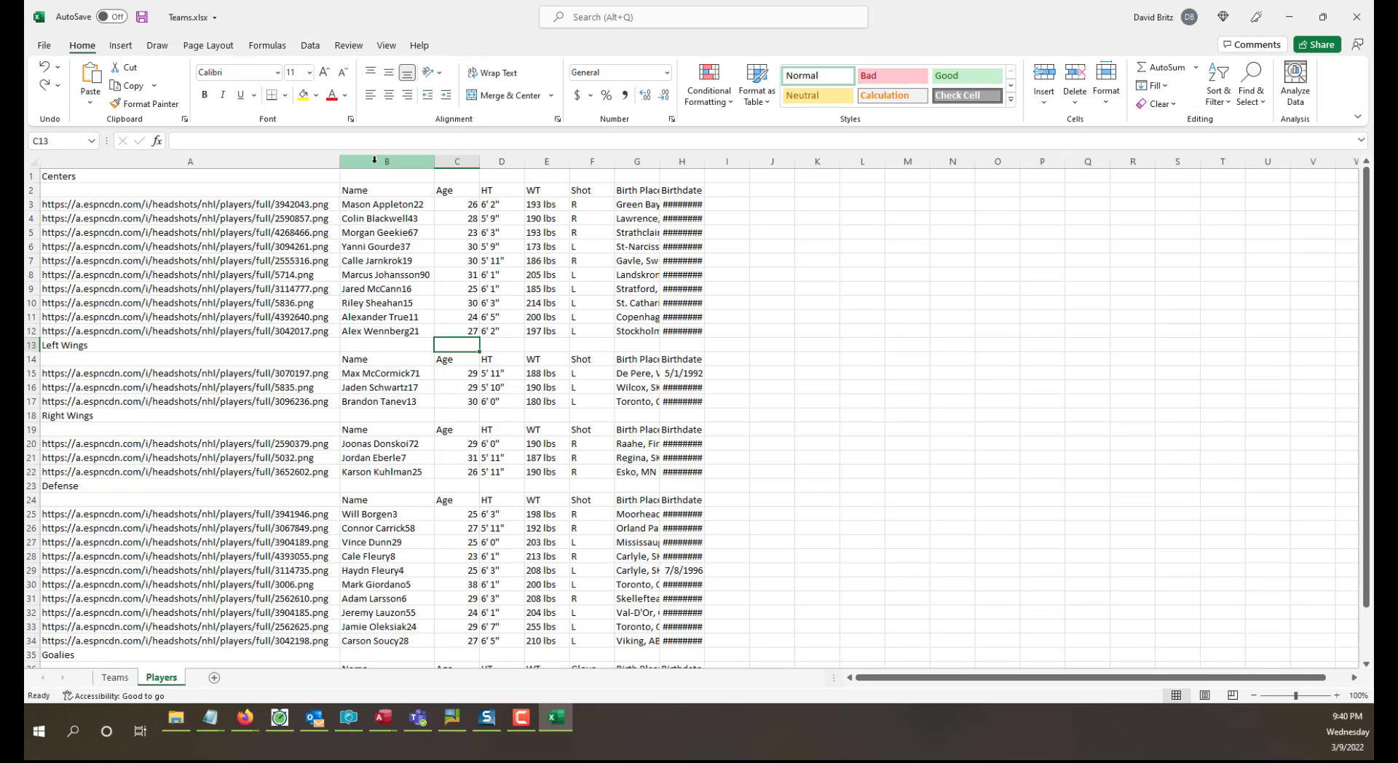
{"action": "left_click_drag", "start_coordinate": [374, 159], "coordinate": [453, 160]}
{"action": "right_click", "coordinate": [453, 160]}
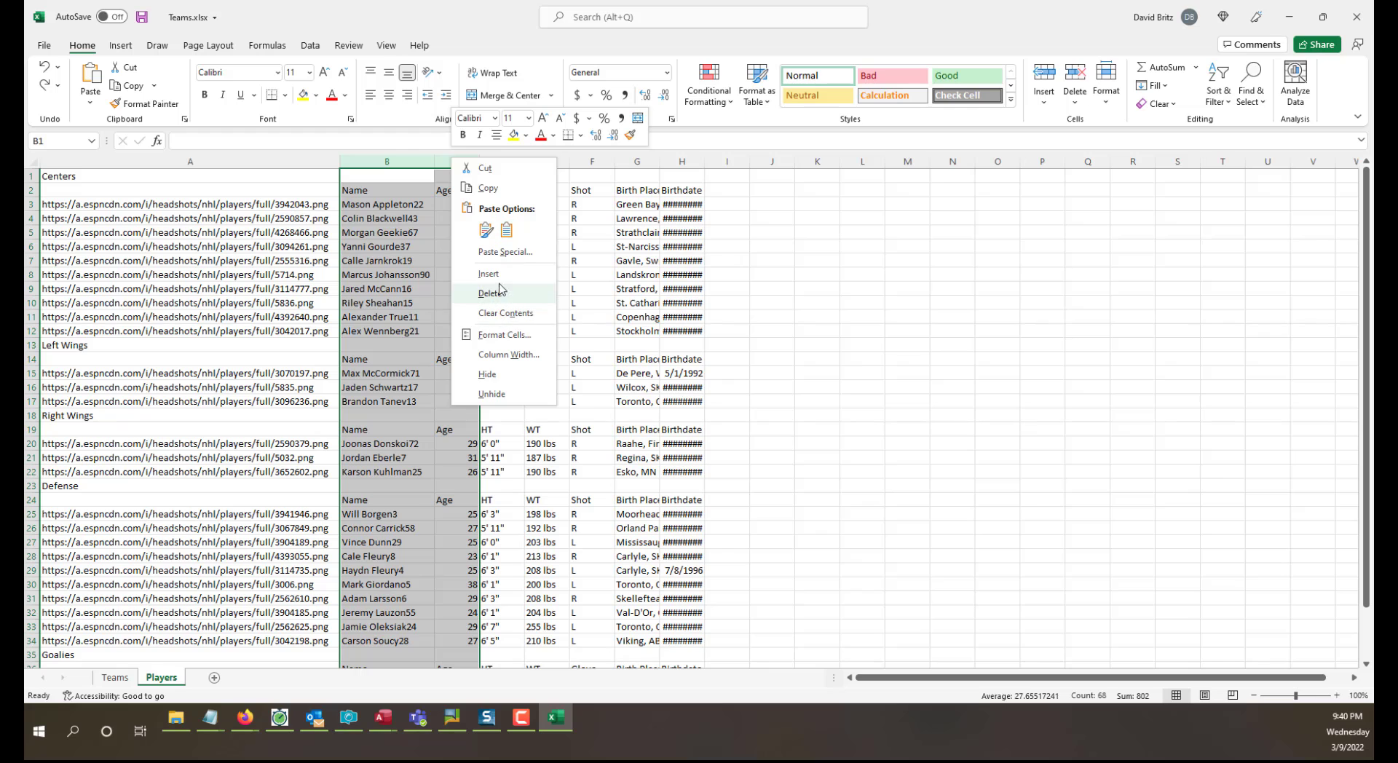
{"action": "left_click", "coordinate": [500, 274]}
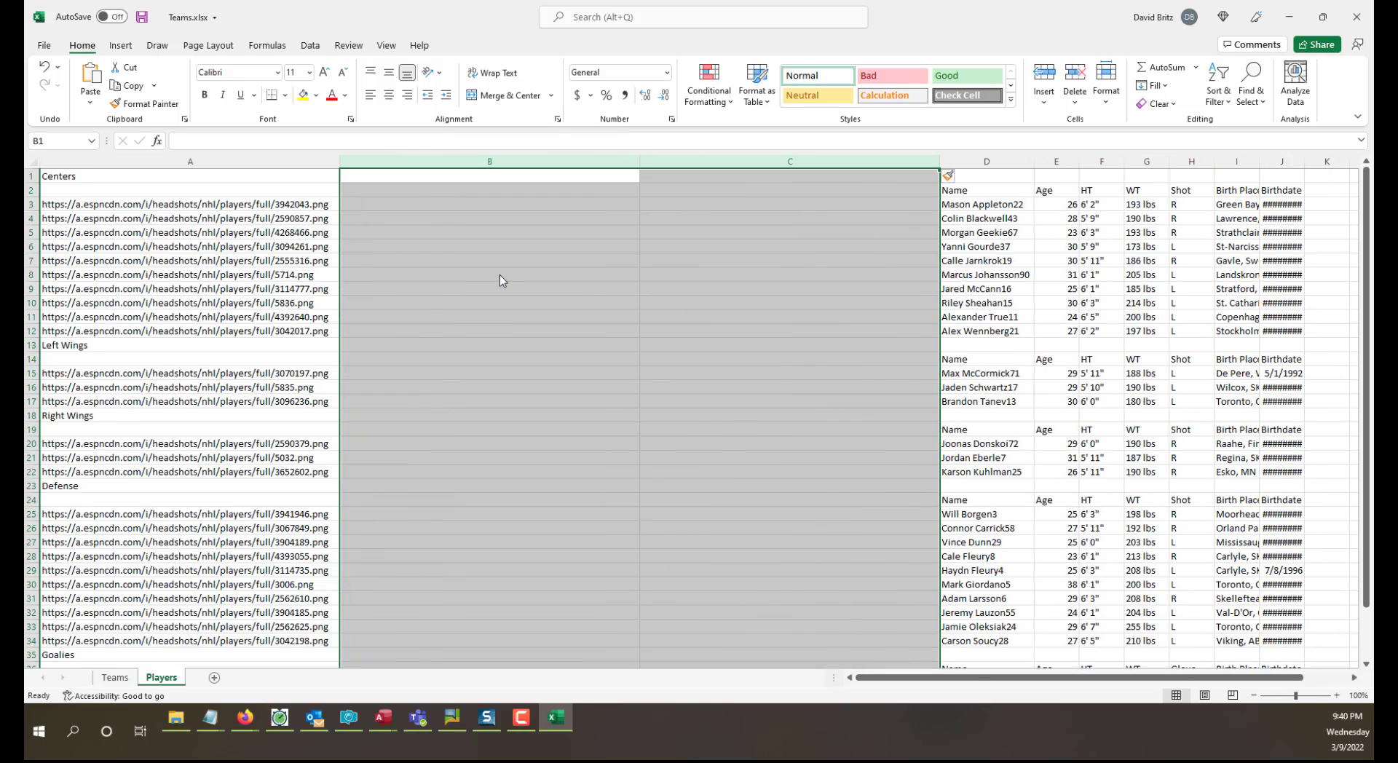
Enter the headers Team in B1 and Position in C1.
{"action": "left_click", "coordinate": [488, 179]}
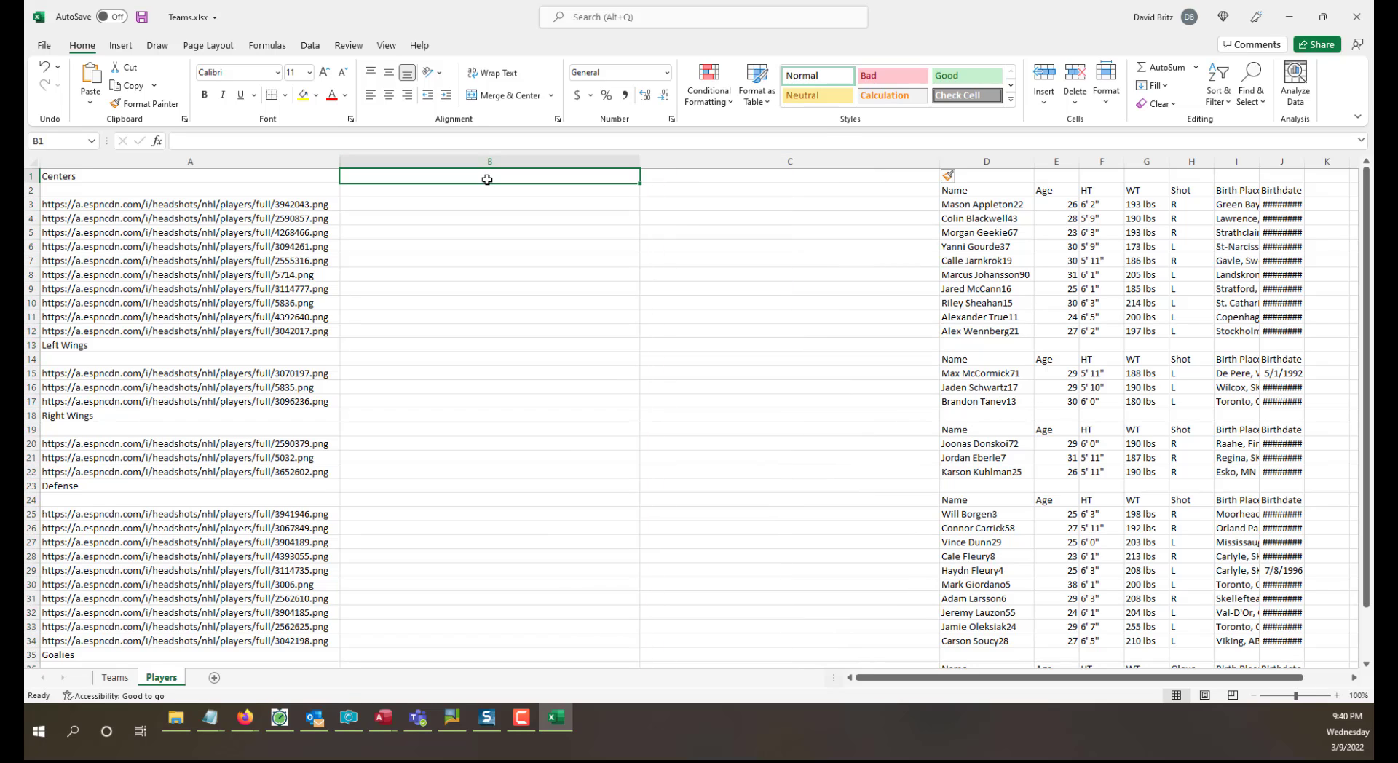
{"action": "type", "text": "Team"}
{"action": "key", "text": "Tab"}
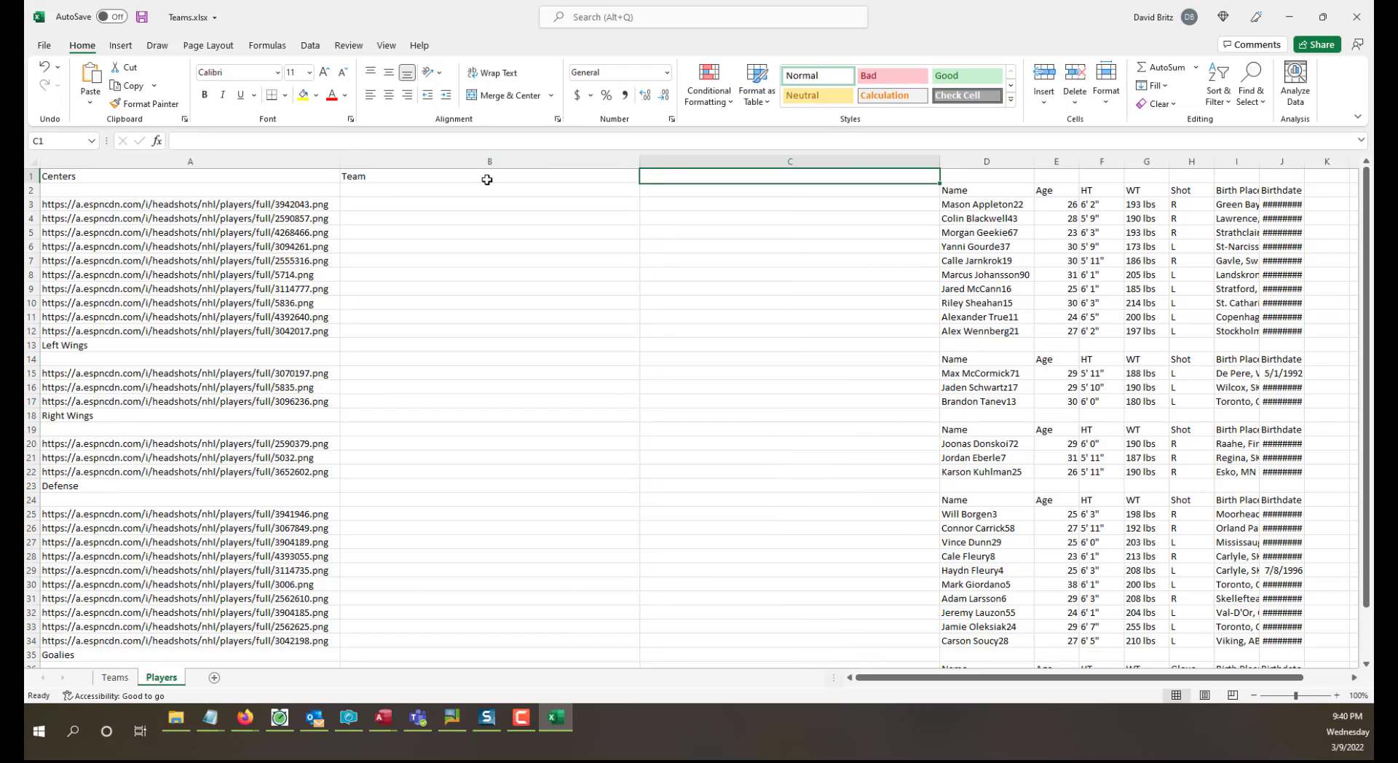
{"action": "type", "text": "P"}
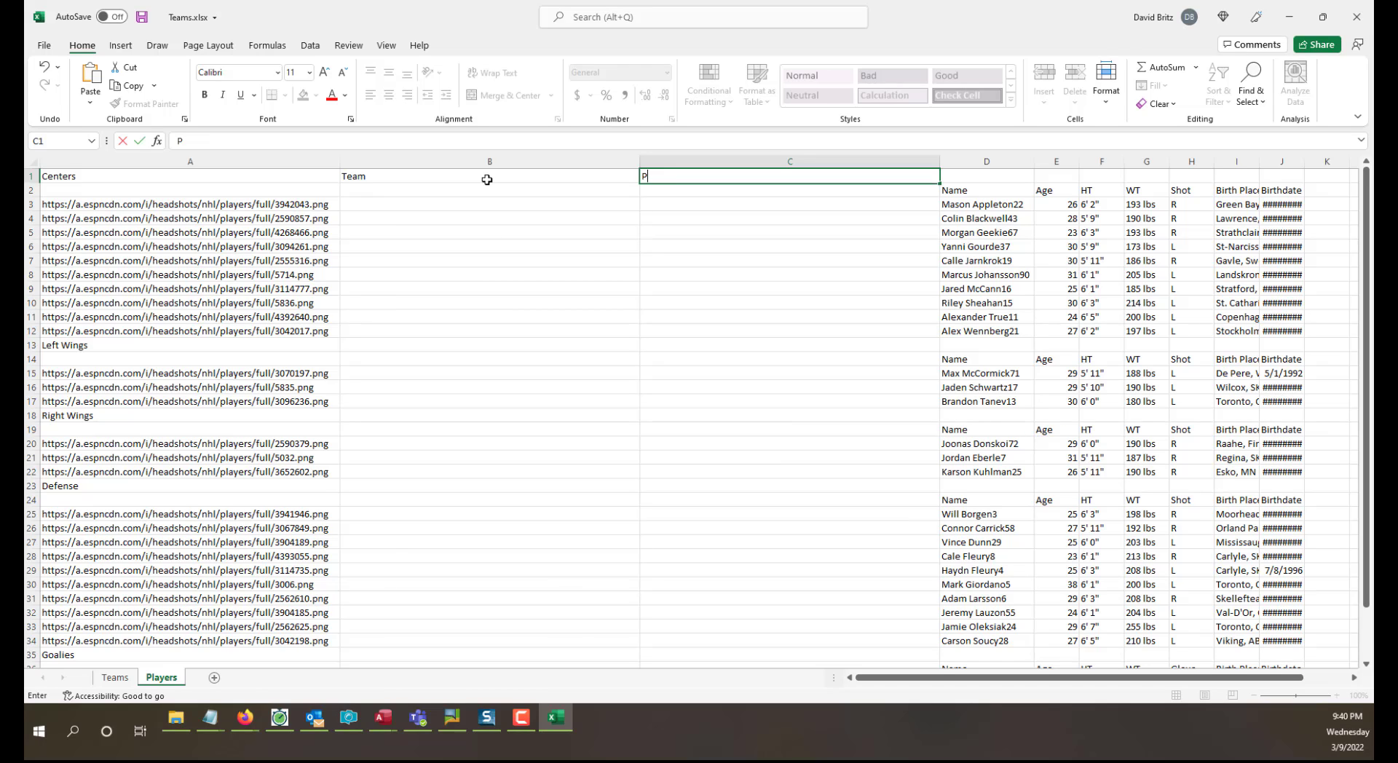
{"action": "type", "text": "osition"}
{"action": "left_click", "coordinate": [488, 179]}
Enter C as the position of every player in the Centers group, in cells C3 to C12.
{"action": "key", "text": "Down"}
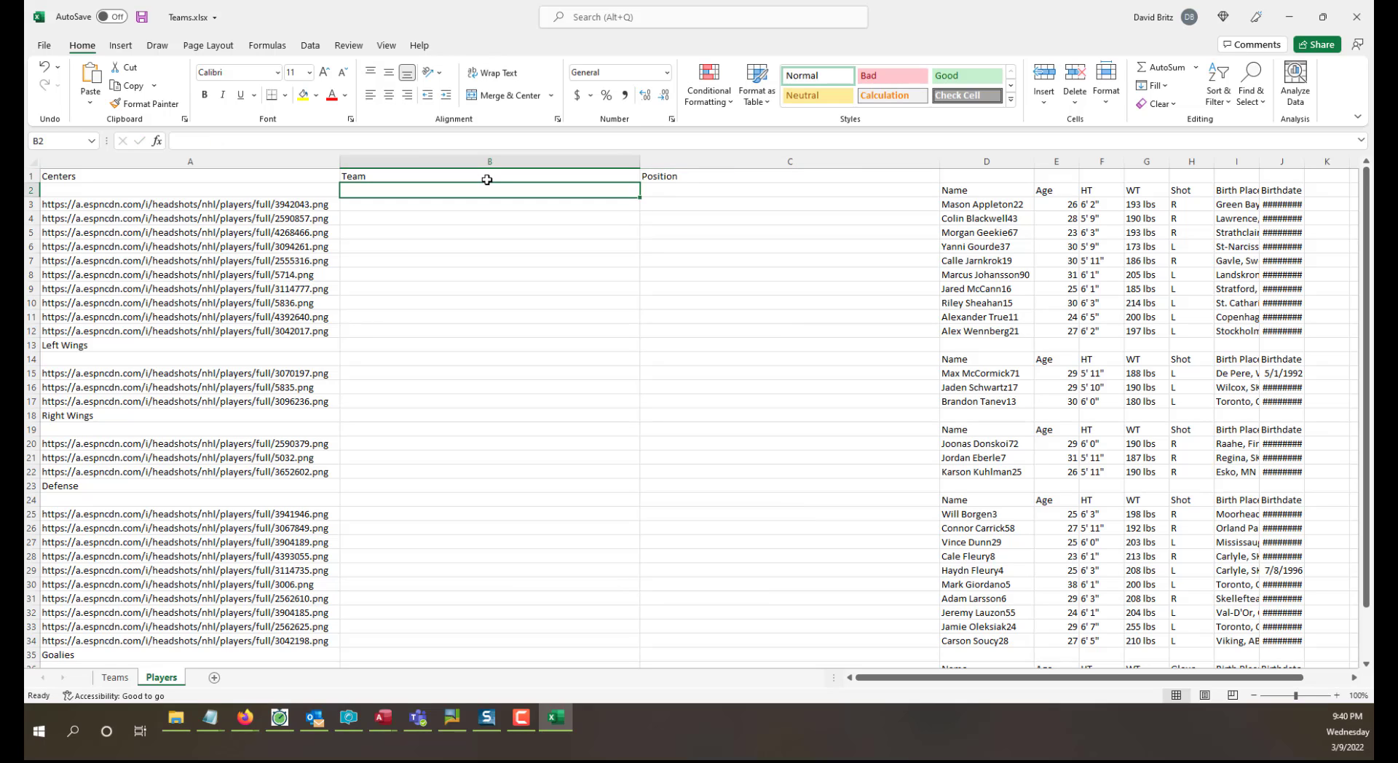
{"action": "key", "text": "Down"}
{"action": "key", "text": "Right"}
{"action": "key", "text": "Up"}
{"action": "key", "text": "Down"}
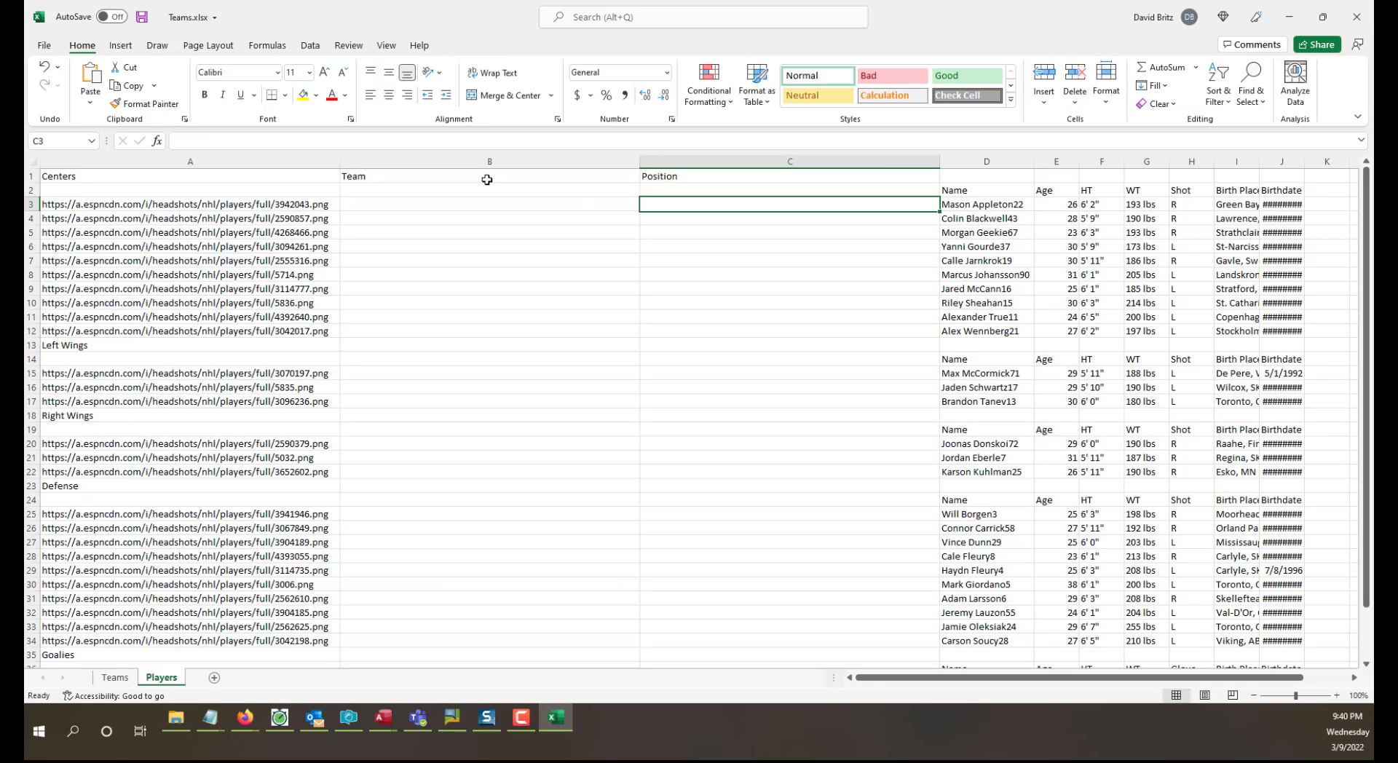
{"action": "type", "text": "C"}
{"action": "key", "text": "Return"}
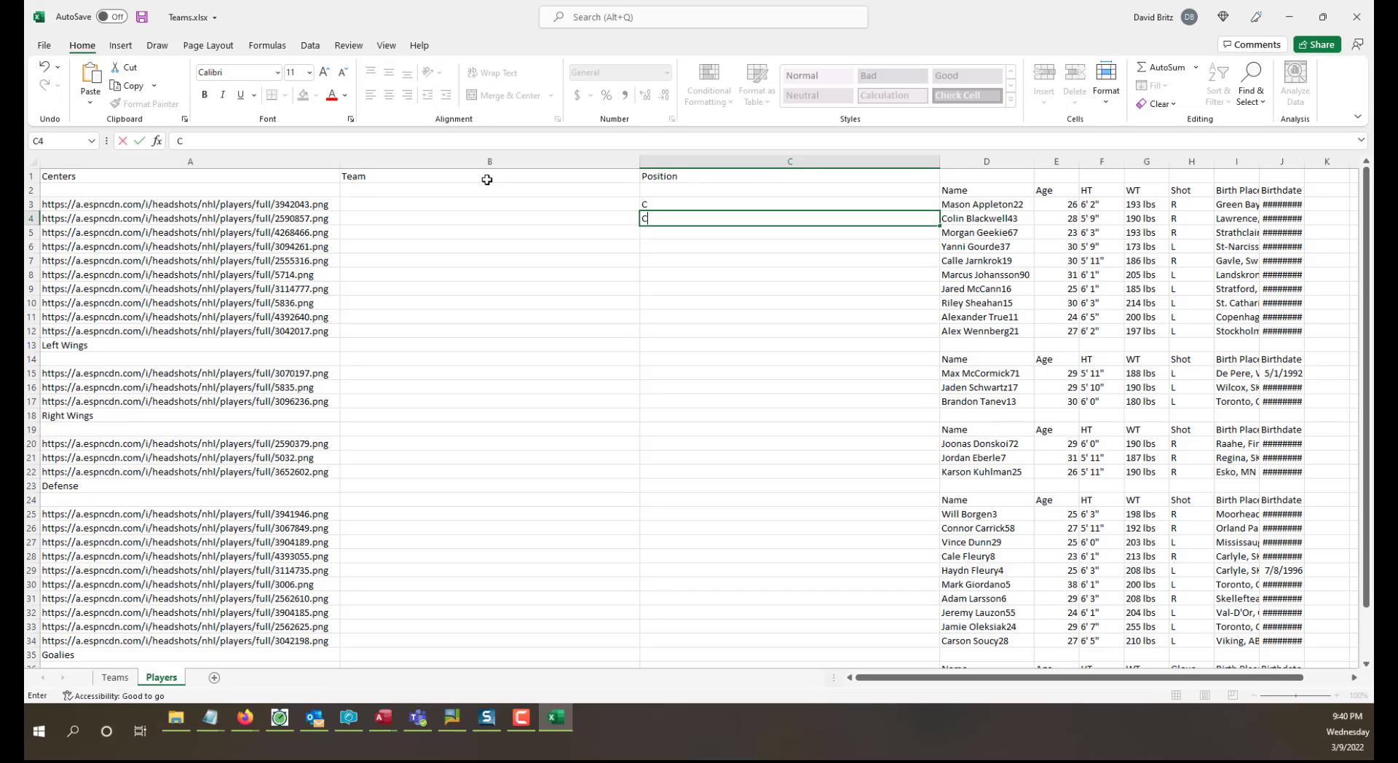
{"action": "type", "text": "C"}
{"action": "key", "text": "Return"}
{"action": "type", "text": "C"}
{"action": "key", "text": "Return"}
{"action": "type", "text": "C C C C C C"}
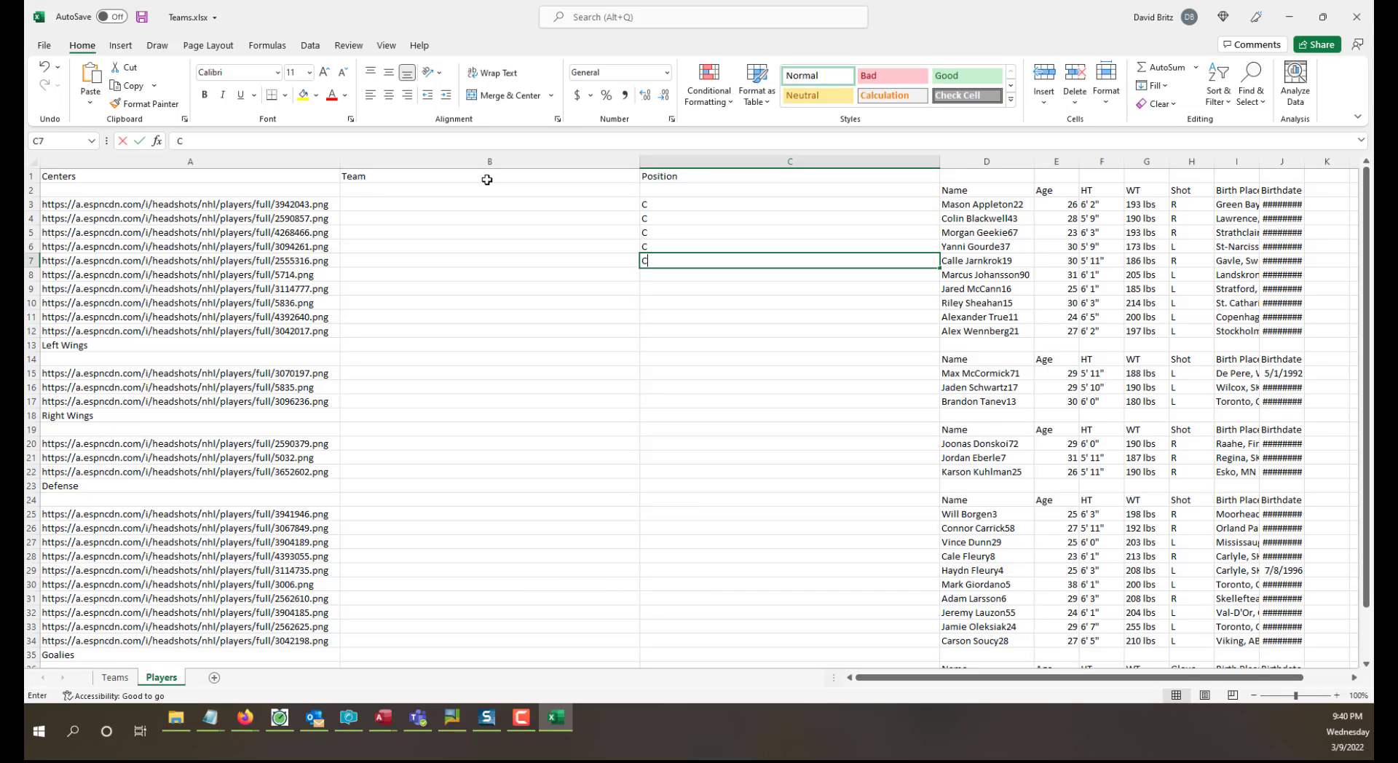
Enter LW as the position of every player in the Left Wings group, in cells C15 to C17.
{"action": "key", "text": "Return"}
{"action": "type", "text": "C"}
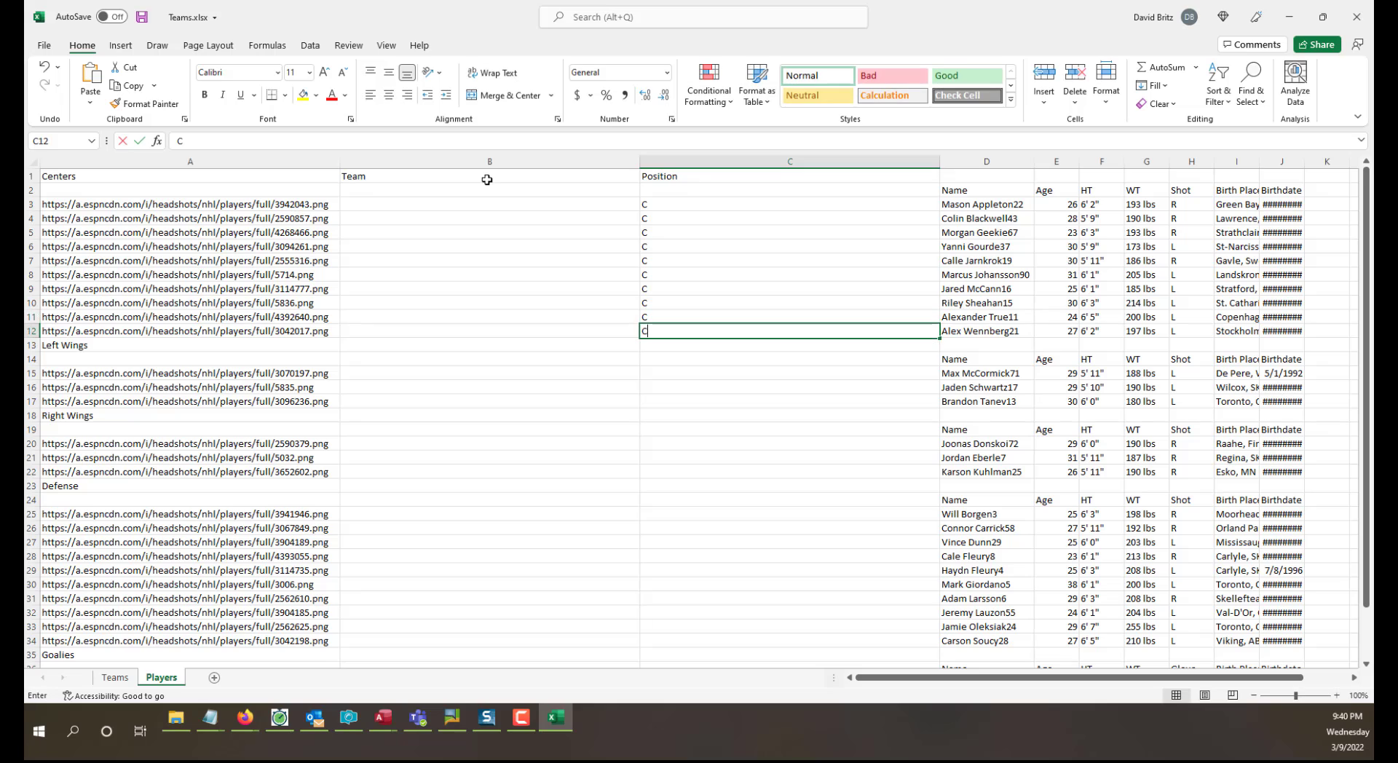
{"action": "key", "text": "Return"}
{"action": "key", "text": "Down"}
Enter RW as the position of every player in the Right Wings group, in cells C20 to C22.
{"action": "key", "text": "Down"}
{"action": "type", "text": "LW"}
{"action": "key", "text": "Return"}
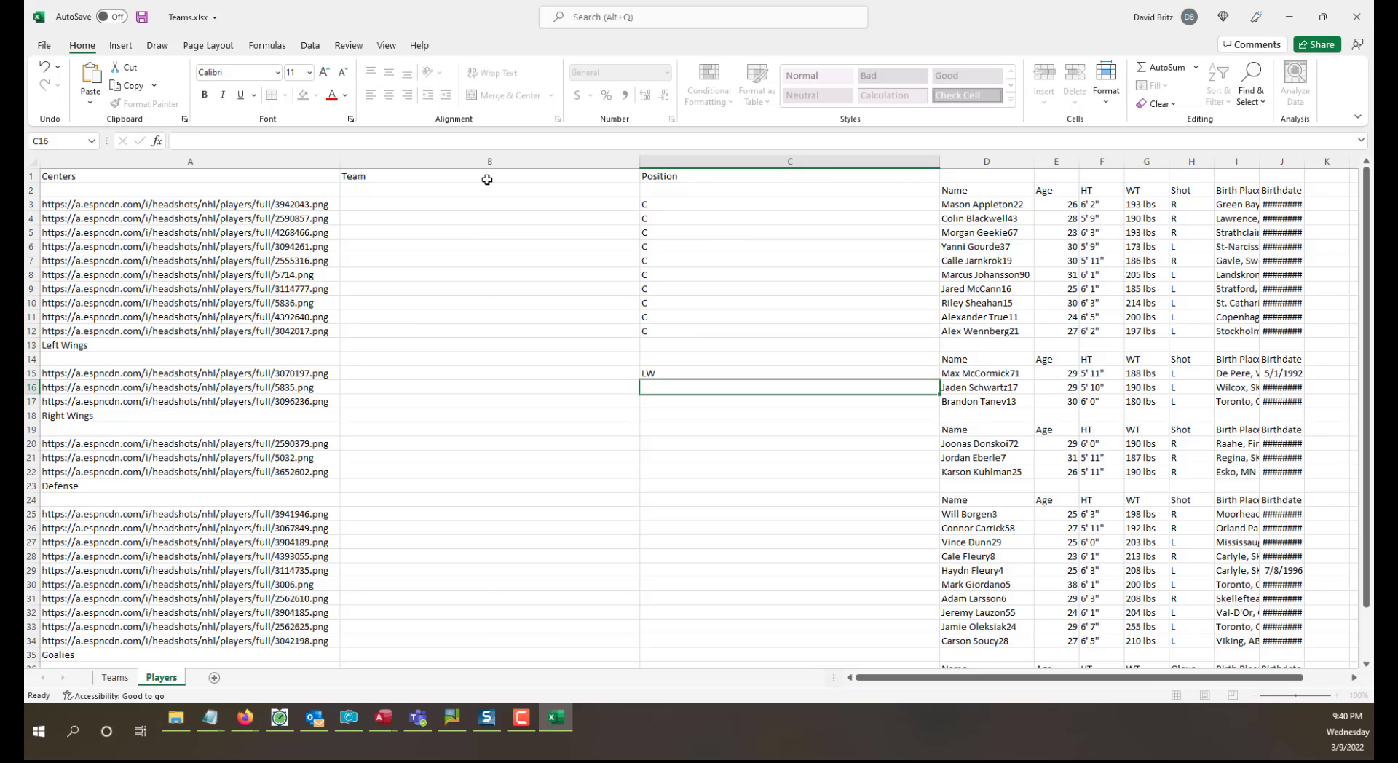
{"action": "type", "text": "LW"}
{"action": "key", "text": "Return"}
{"action": "type", "text": "LW"}
{"action": "key", "text": "Return"}
Enter D as the position of every player in the Defense group, in cells C25 to C34.
{"action": "key", "text": "Down"}
{"action": "key", "text": "Down"}
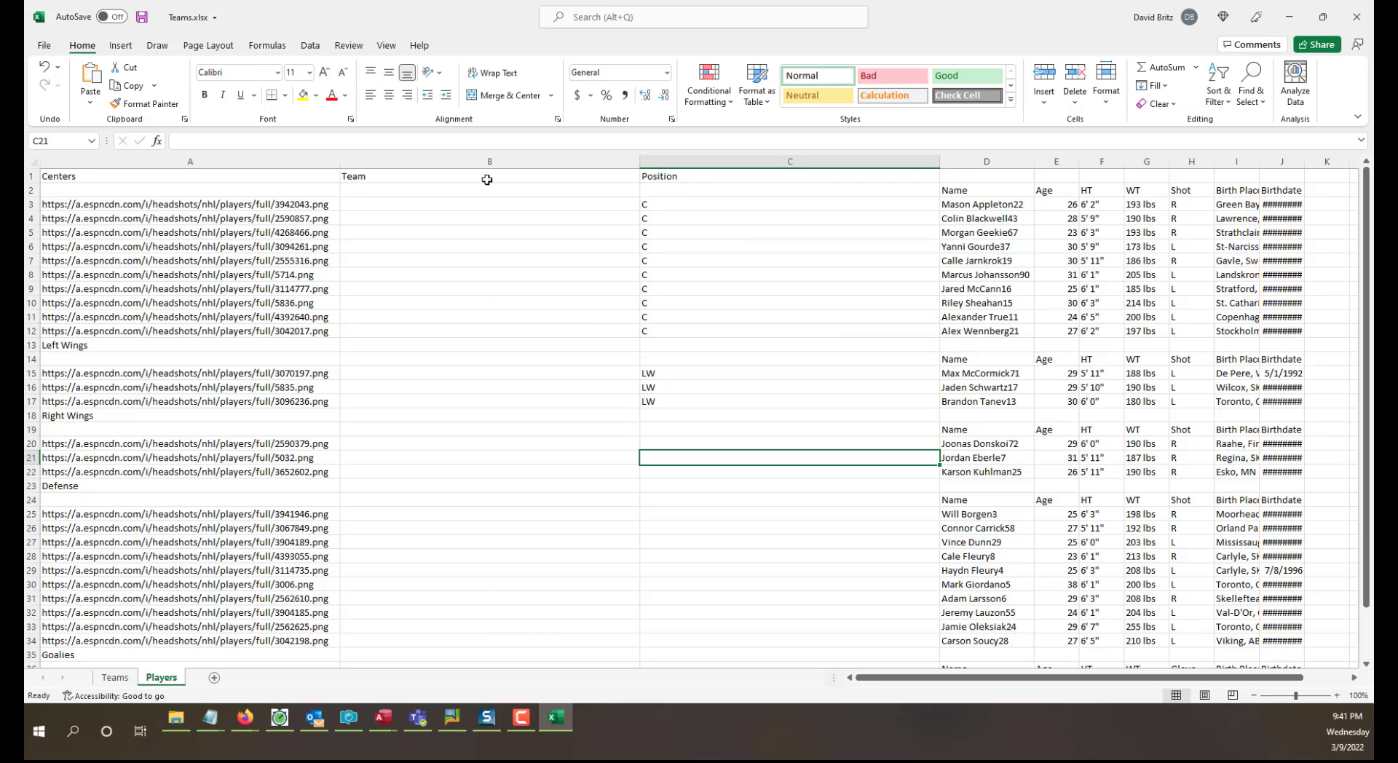
{"action": "type", "text": "RW"}
{"action": "key", "text": "Return"}
{"action": "type", "text": "RW"}
{"action": "key", "text": "Return"}
{"action": "type", "text": "RW"}
{"action": "key", "text": "Return"}
{"action": "key", "text": "Down"}
{"action": "key", "text": "Down"}
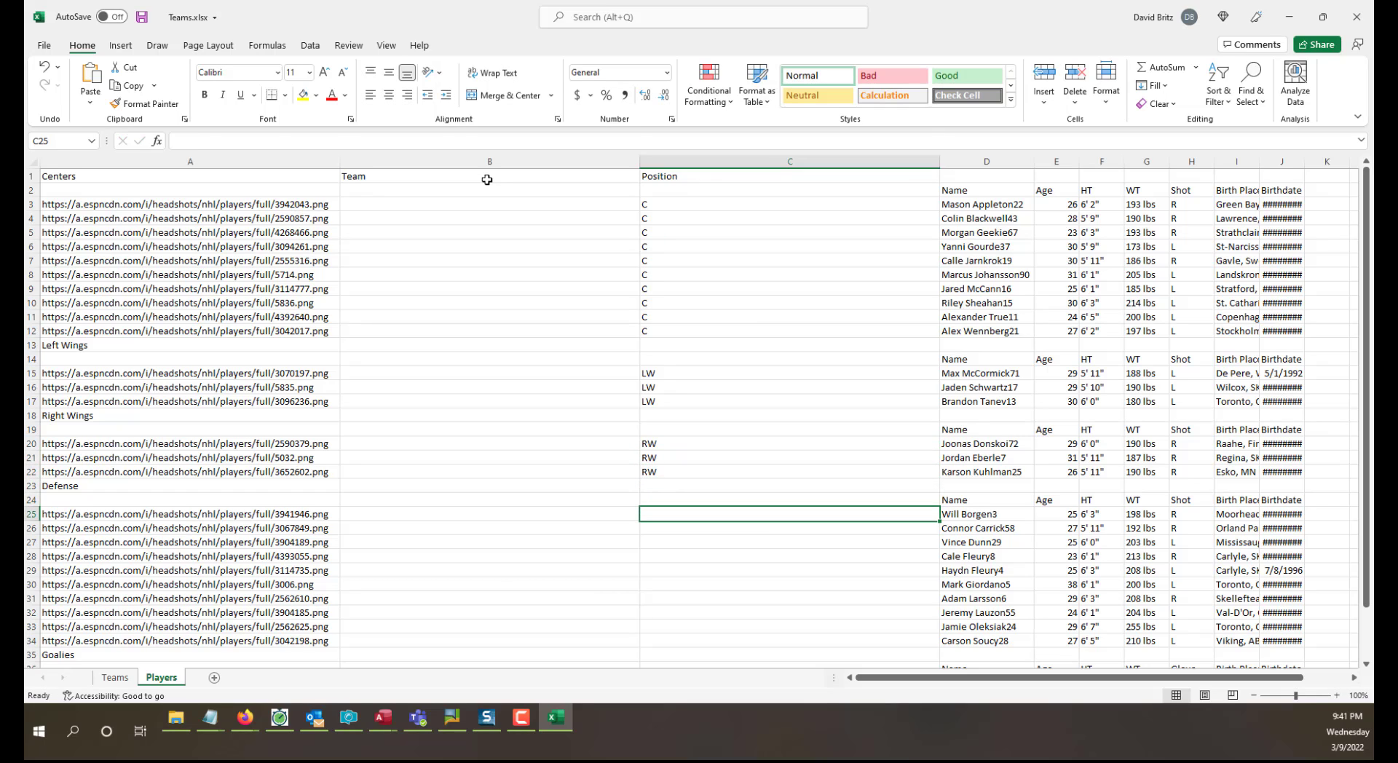
{"action": "key", "text": "Left"}
{"action": "key", "text": "Left"}
{"action": "key", "text": "Right"}
{"action": "key", "text": "Right"}
{"action": "type", "text": "D"}
{"action": "key", "text": "Return"}
{"action": "type", "text": "D"}
{"action": "key", "text": "Return"}
{"action": "type", "text": "D"}
{"action": "key", "text": "Return"}
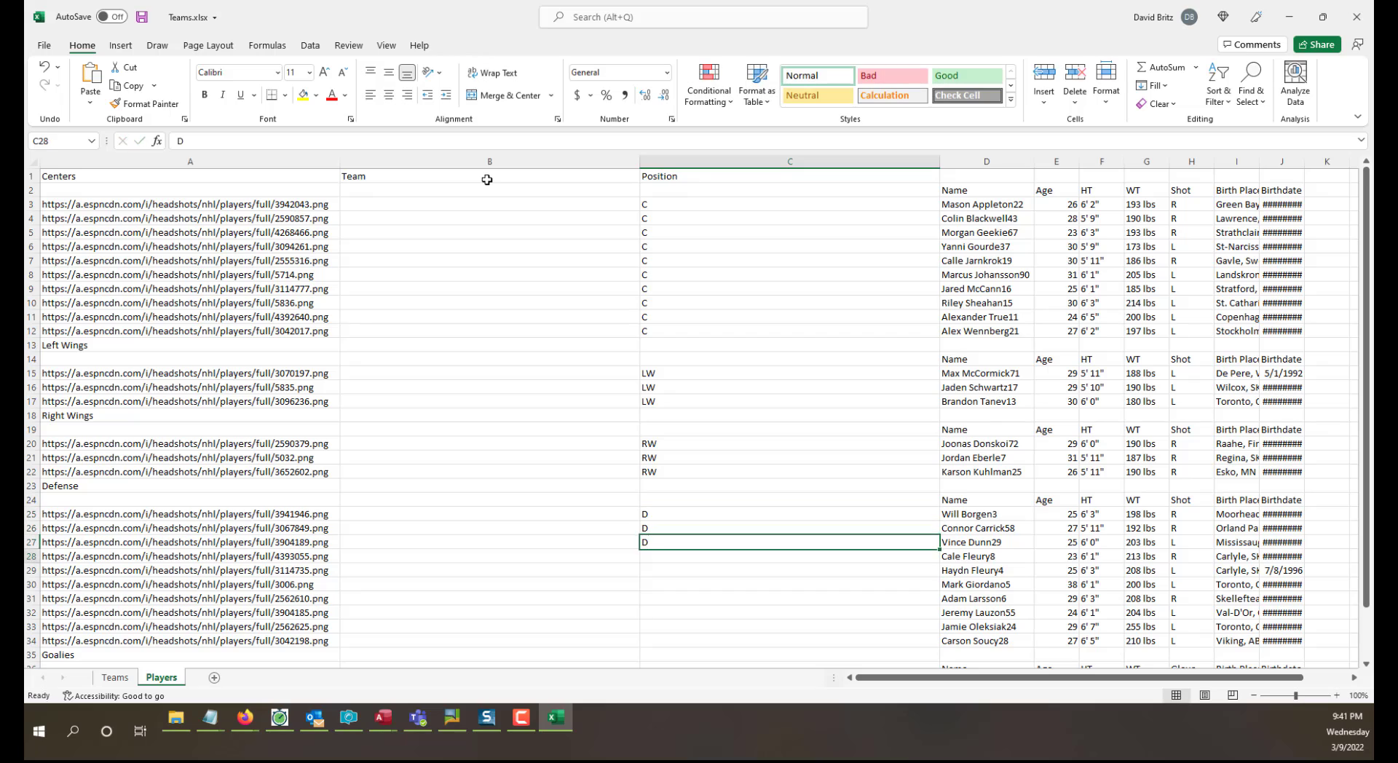
{"action": "type", "text": "D D D D D D D"}
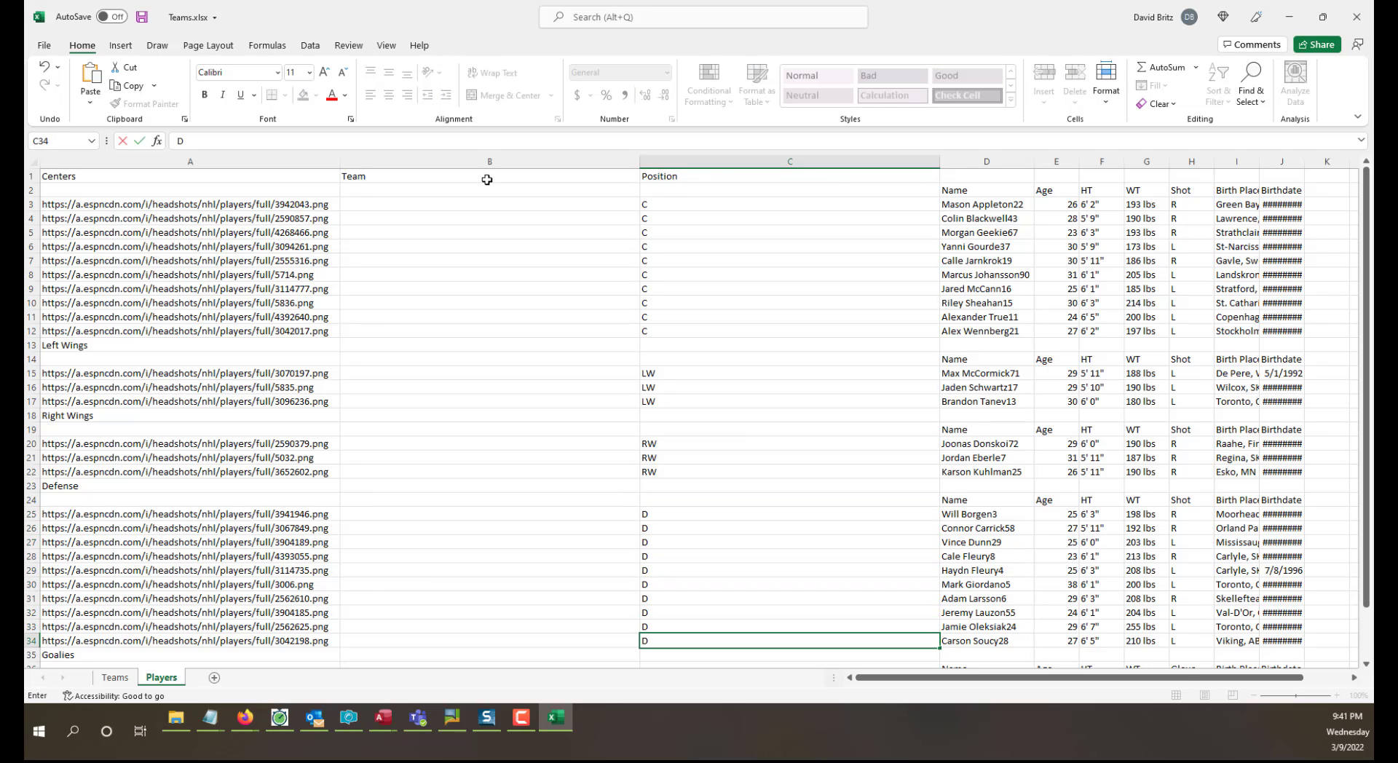
{"action": "key", "text": "Return"}
{"action": "key", "text": "Up"}
{"action": "key", "text": "Delete"}
{"action": "key", "text": "Up"}
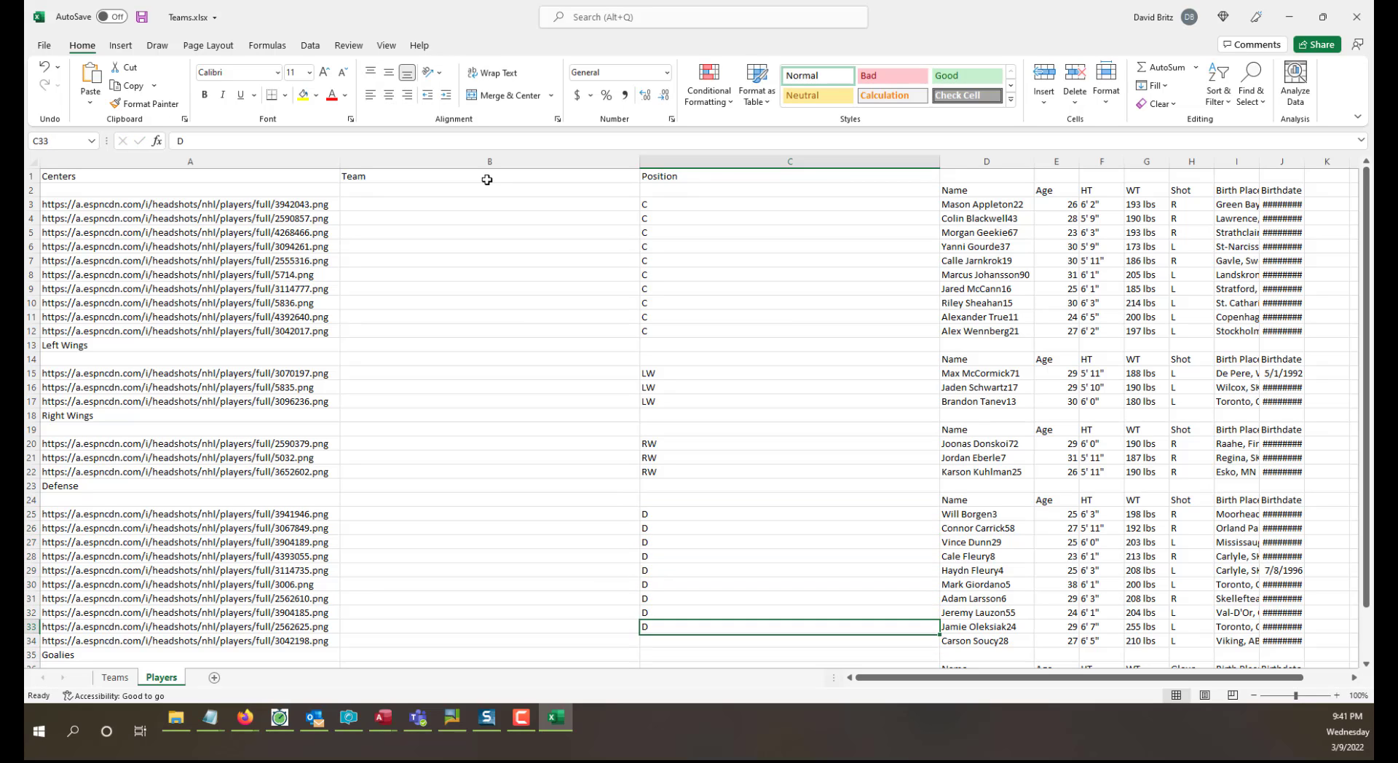
{"action": "key", "text": "Left"}
{"action": "key", "text": "Right"}
{"action": "key", "text": "Down"}
{"action": "type", "text": "D"}
{"action": "key", "text": "Return"}
Enter G as the position of every player in the Goalies group, in cells C37 to C39.
{"action": "key", "text": "Down"}
{"action": "key", "text": "Down"}
{"action": "key", "text": "Down"}
{"action": "key", "text": "Down"}
{"action": "key", "text": "Down"}
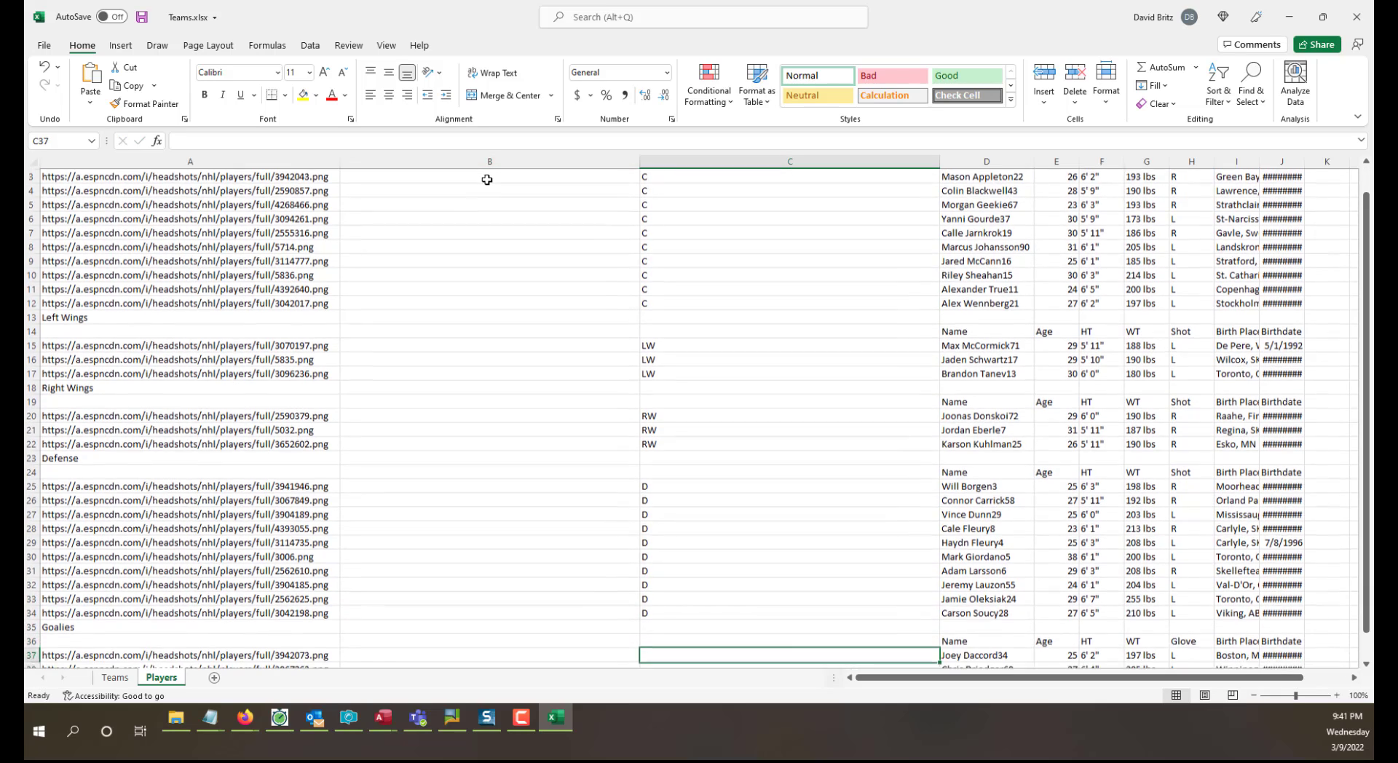
{"action": "key", "text": "Up"}
{"action": "key", "text": "Up"}
{"action": "key", "text": "Up"}
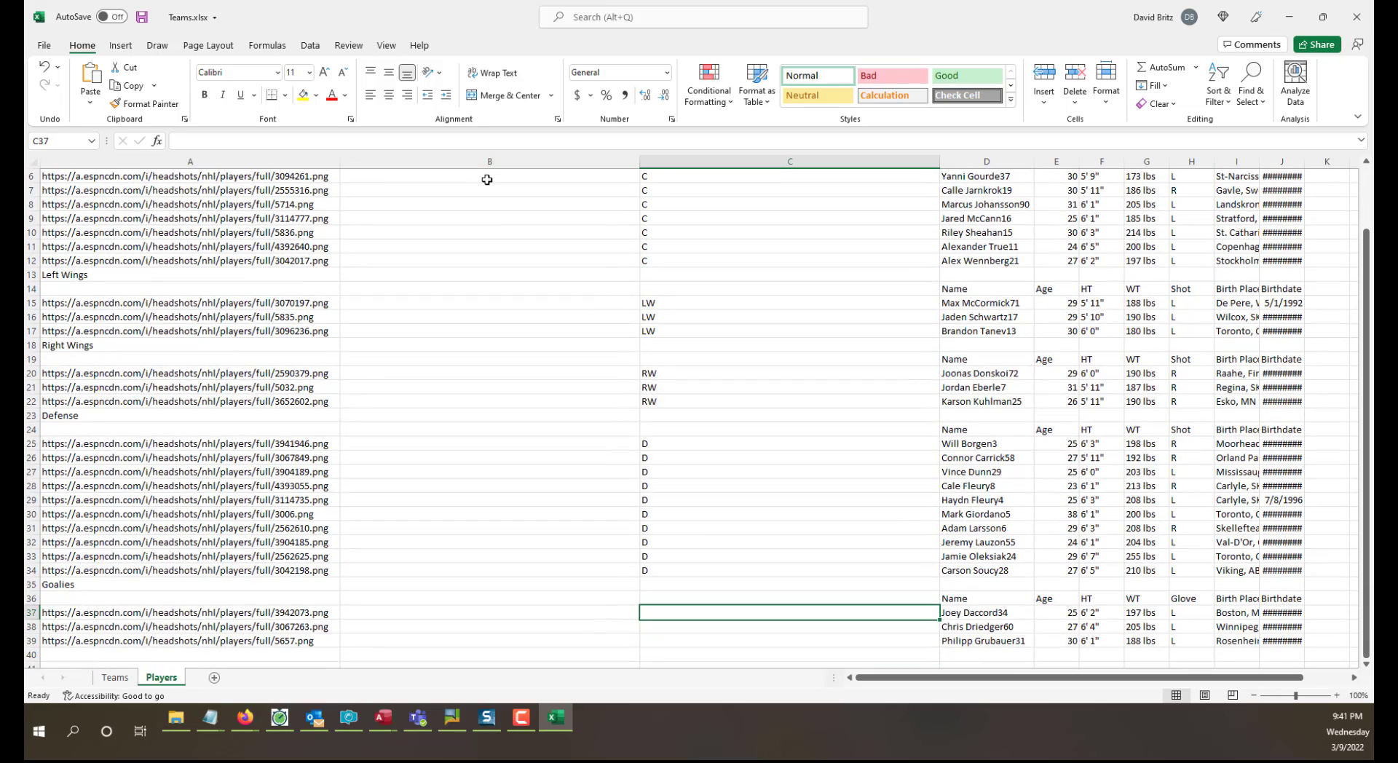
{"action": "type", "text": "G"}
{"action": "key", "text": "Return"}
{"action": "type", "text": "G"}
{"action": "key", "text": "Return"}
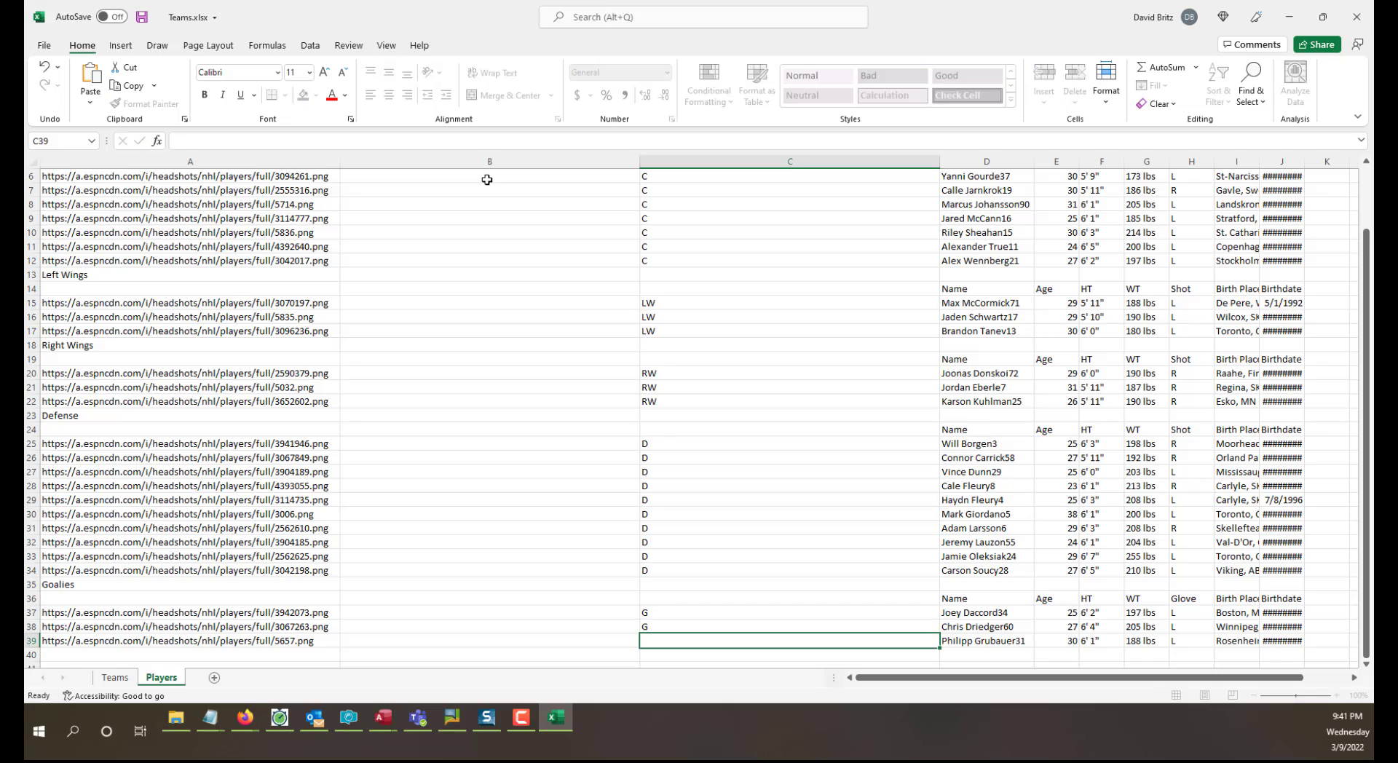
{"action": "type", "text": "G"}
{"action": "key", "text": "Up"}
{"action": "key", "text": "Up"}
{"action": "key", "text": "Up"}
{"action": "key", "text": "Left"}
{"action": "key", "text": "Down"}
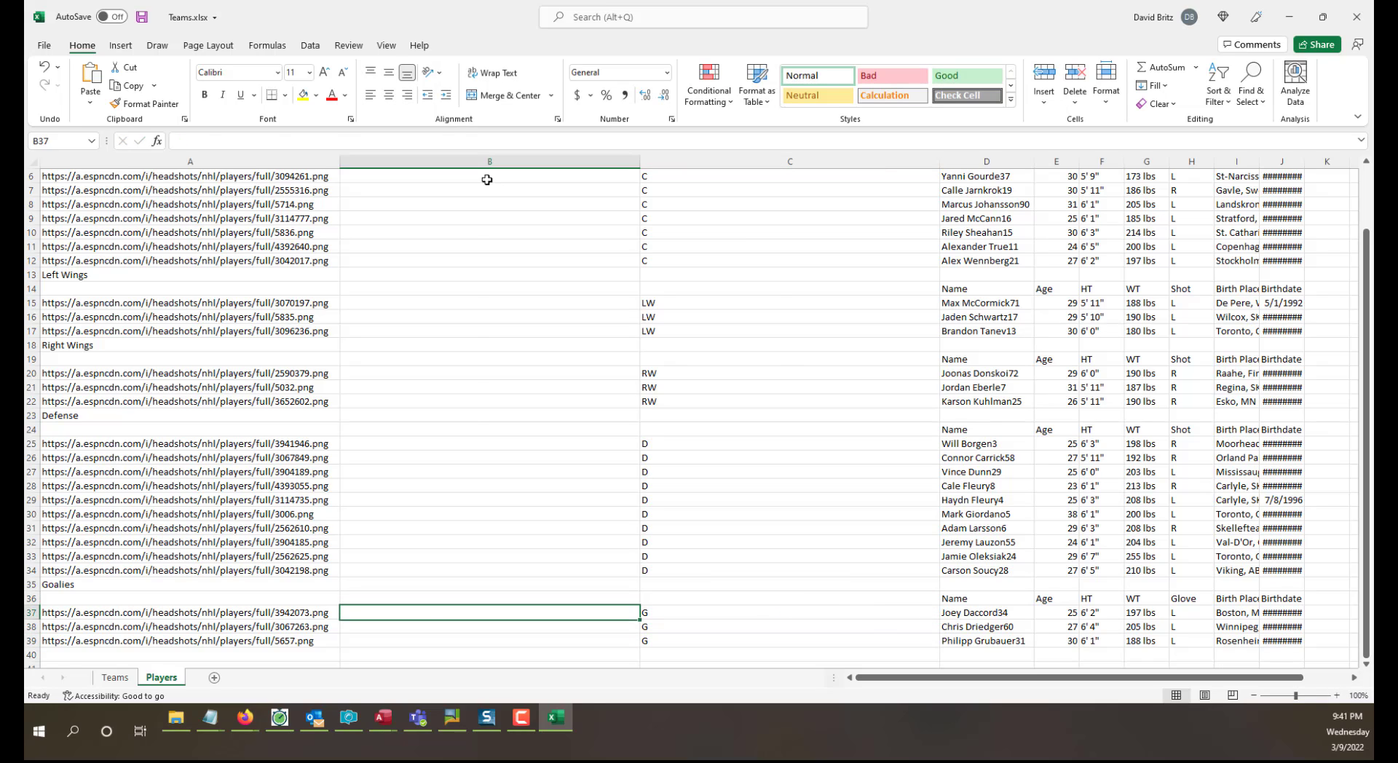
{"action": "key", "text": "Left"}
{"action": "key", "text": "Right"}
{"action": "key", "text": "Right"}
{"action": "key", "text": "Left"}
{"action": "key", "text": "Left"}
{"action": "key", "text": "Right"}
{"action": "key", "text": "Right"}
{"action": "key", "text": "Right"}
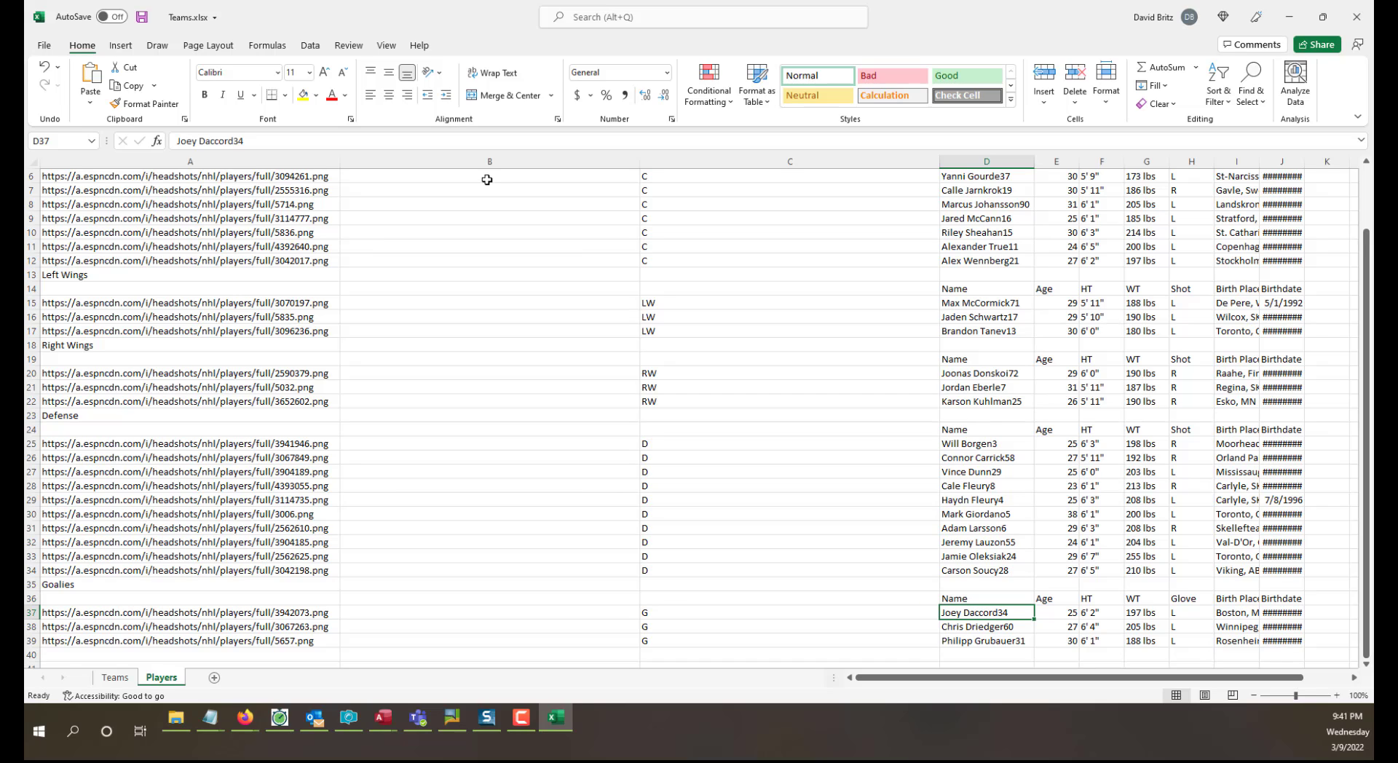
Try to enter KRA as the team abbreviation of the first center in B3.
{"action": "left_click", "coordinate": [721, 440]}
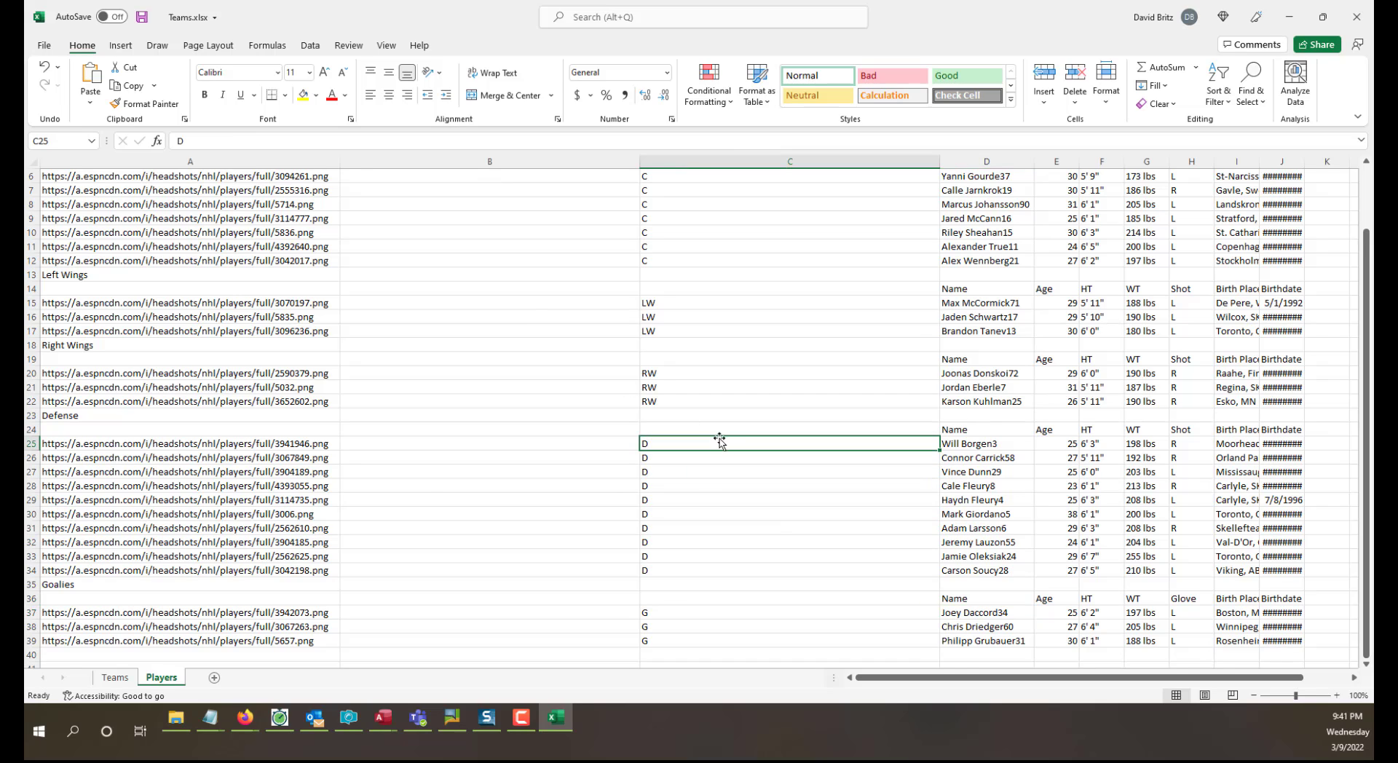
{"action": "scroll", "coordinate": [719, 440], "scroll_direction": "up", "scroll_amount": 2}
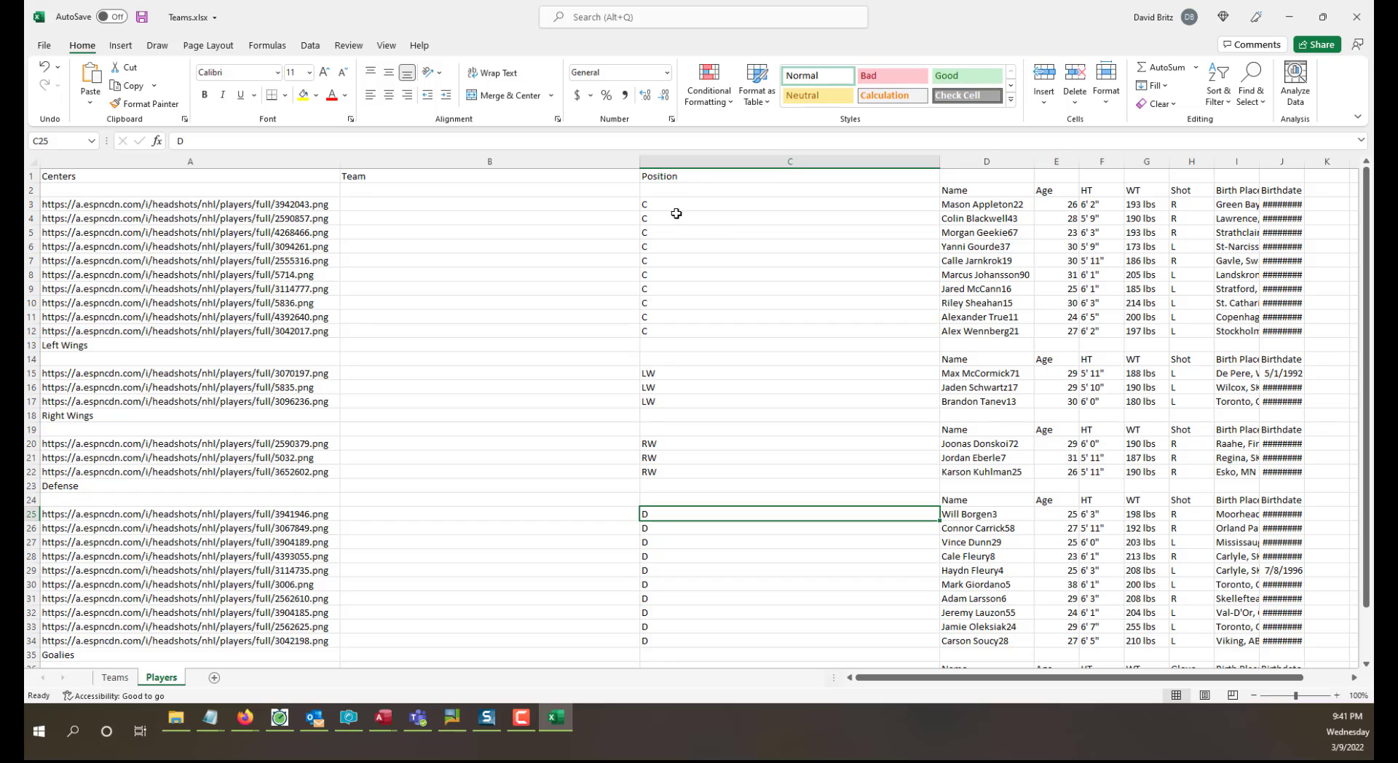
{"action": "left_click", "coordinate": [419, 218]}
{"action": "left_click", "coordinate": [422, 204]}
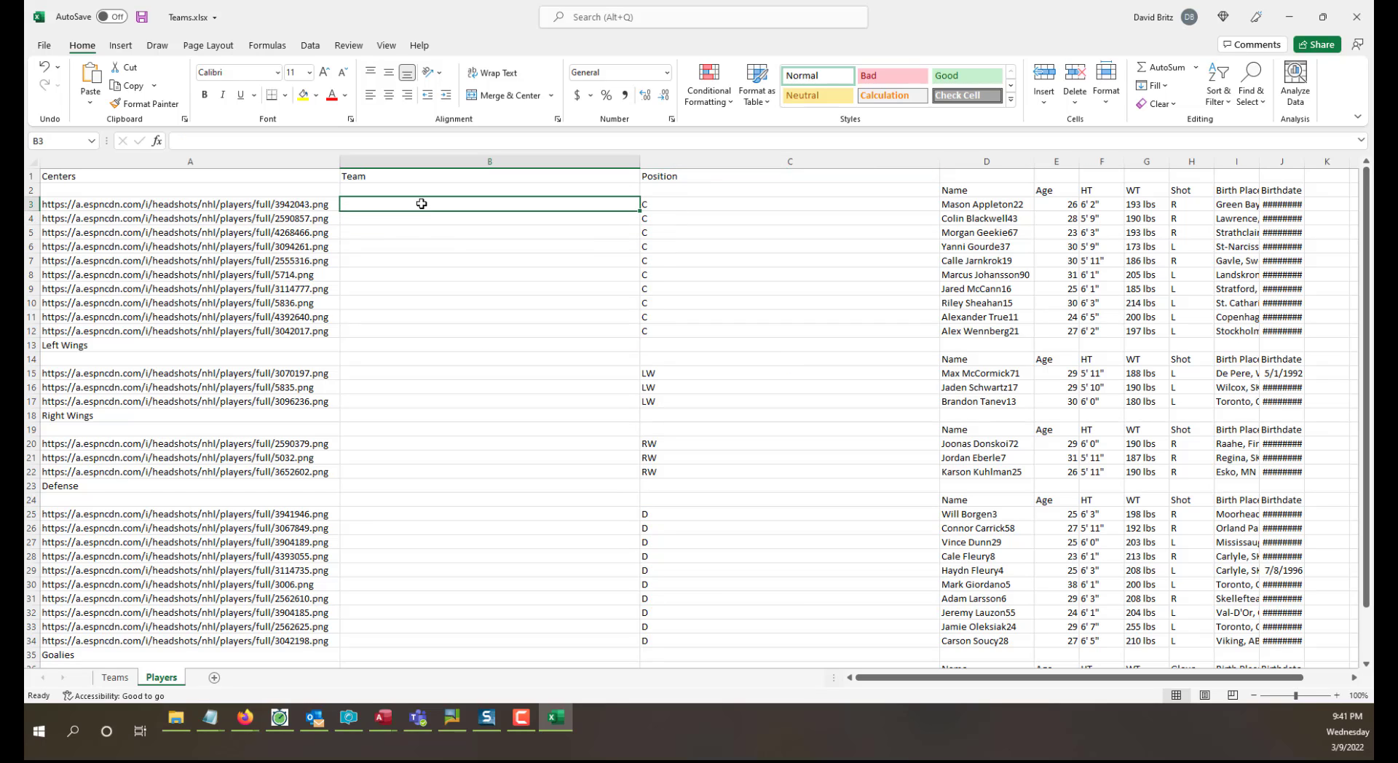
{"action": "type", "text": "SEA"}
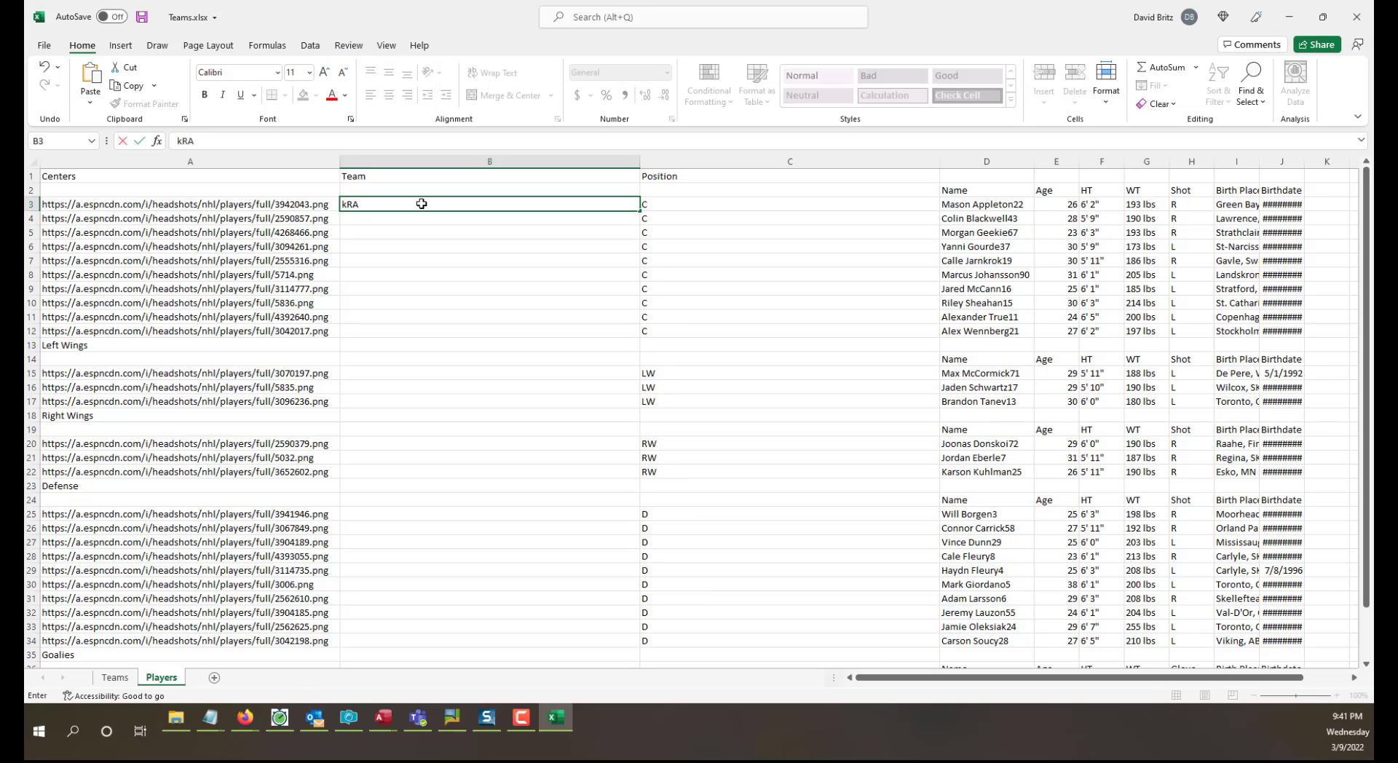
{"action": "key", "text": "BackSpace"}
{"action": "key", "text": "BackSpace"}
{"action": "key", "text": "BackSpace"}
{"action": "type", "text": "ra"}
{"action": "key", "text": "BackSpace"}
{"action": "key", "text": "BackSpace"}
{"action": "key", "text": "BackSpace"}
{"action": "key", "text": "BackSpace"}
Rename the header in A1 of the Teams sheet as TeamName.
{"action": "left_click", "coordinate": [128, 685]}
{"action": "left_click", "coordinate": [284, 400]}
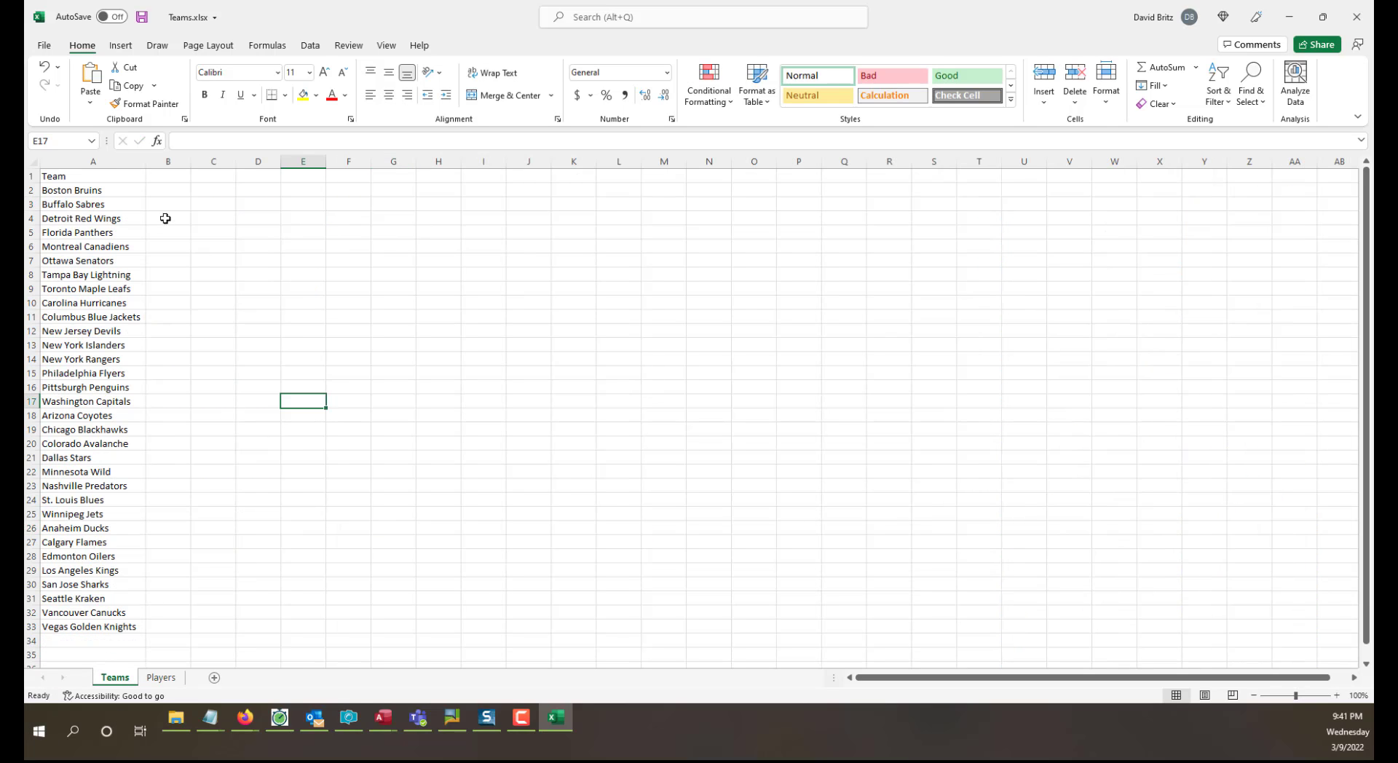
{"action": "left_click", "coordinate": [75, 175]}
{"action": "double_click", "coordinate": [74, 176]}
{"action": "type", "text": "Name"}
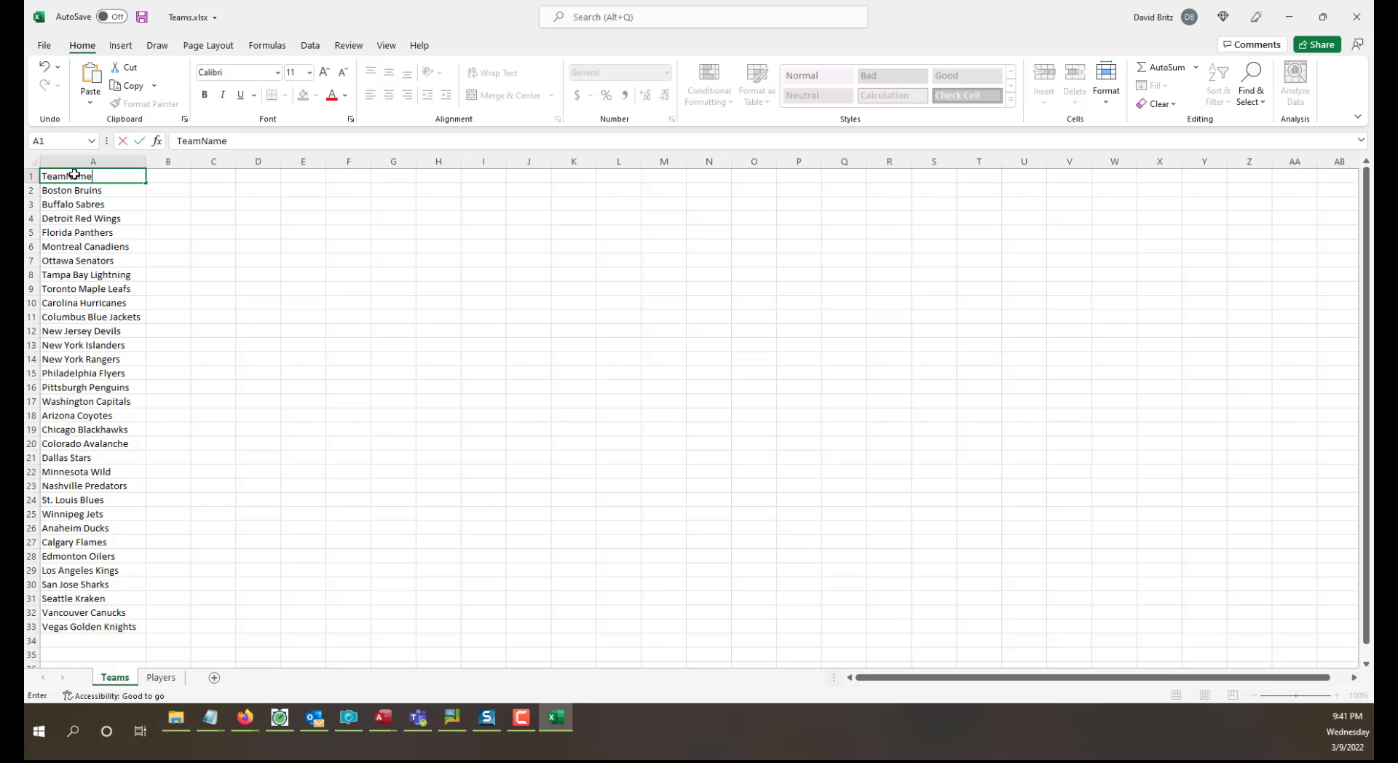
{"action": "key", "text": "Return"}
Insert a blank column before TeamName on the Teams sheet and give it the header TeamID in A1.
{"action": "left_click", "coordinate": [102, 161]}
{"action": "right_click", "coordinate": [103, 162]}
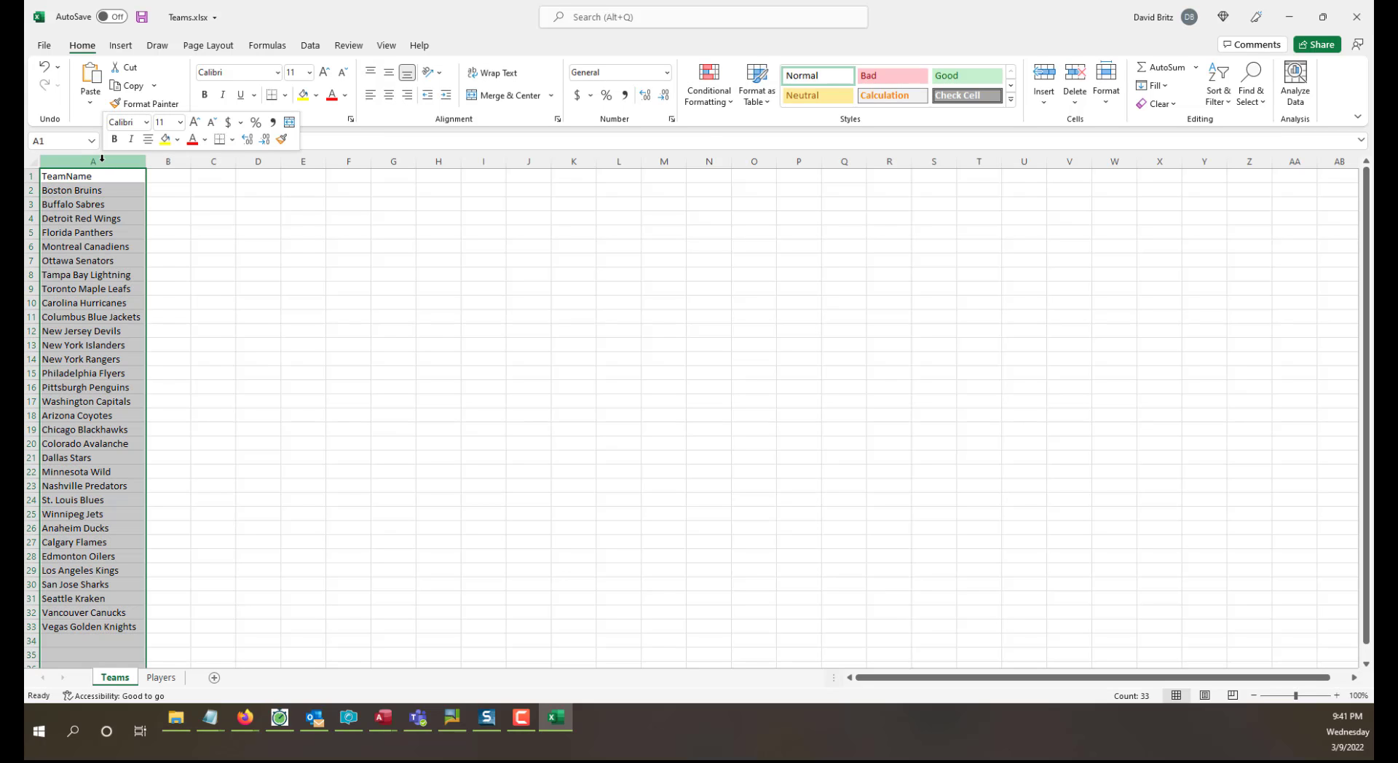
{"action": "left_click", "coordinate": [140, 279]}
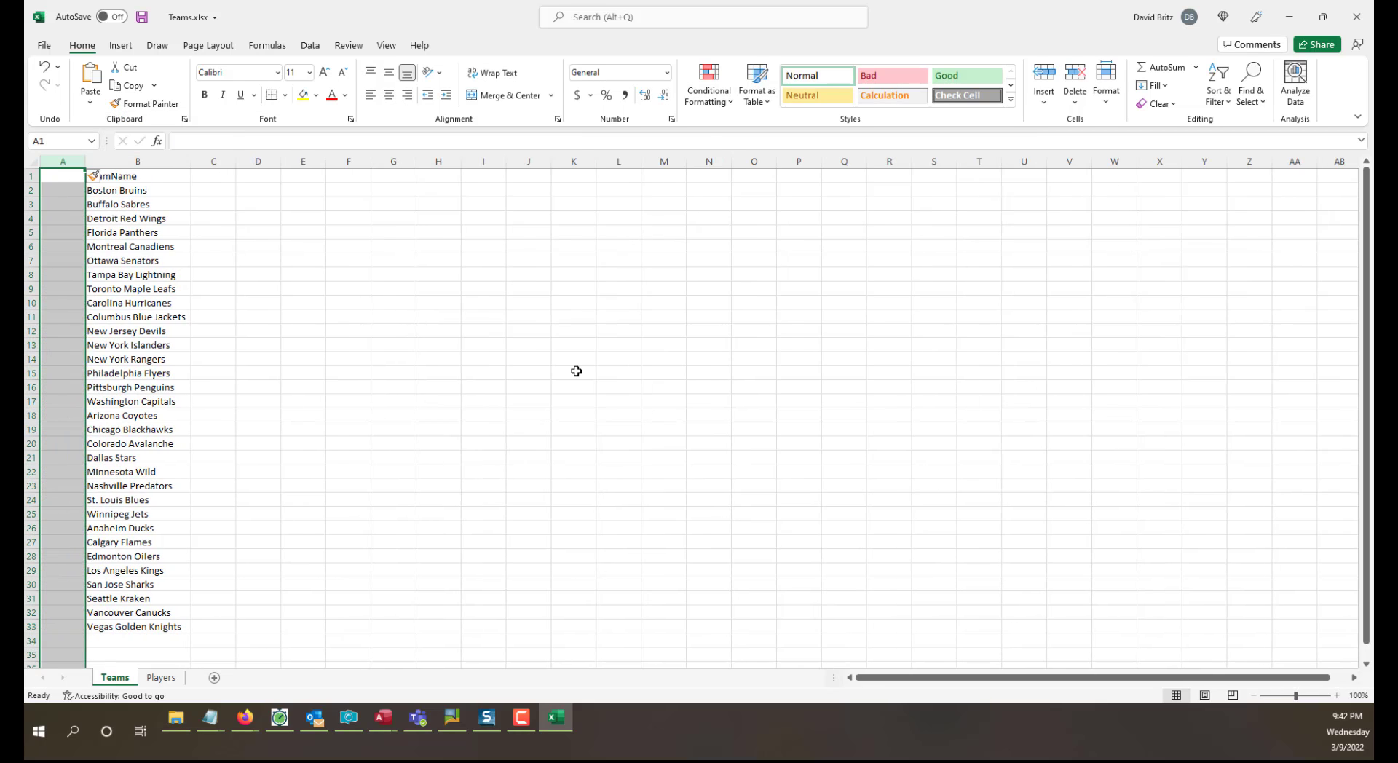
{"action": "left_click", "coordinate": [575, 371]}
{"action": "left_click", "coordinate": [63, 177]}
{"action": "type", "text": "TeamID"}
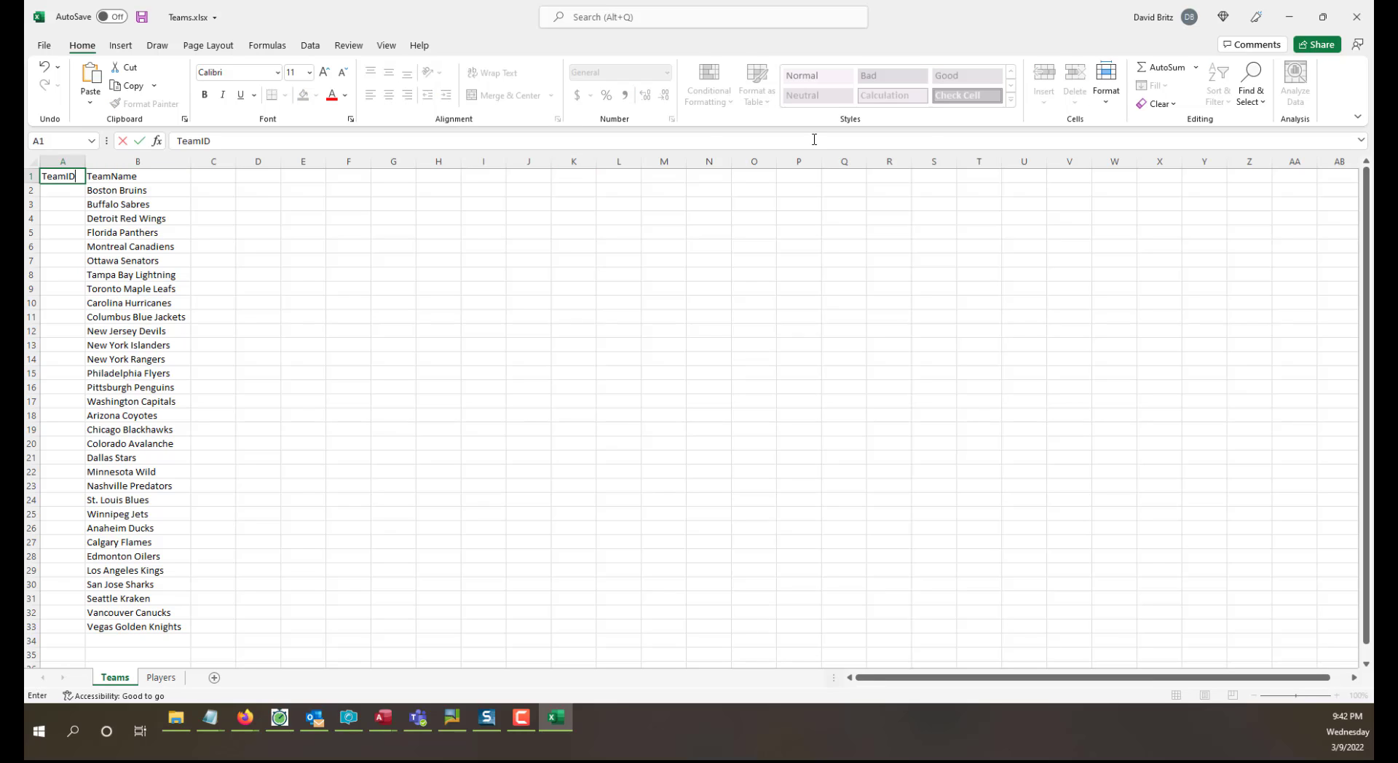
{"action": "key", "text": "Return"}
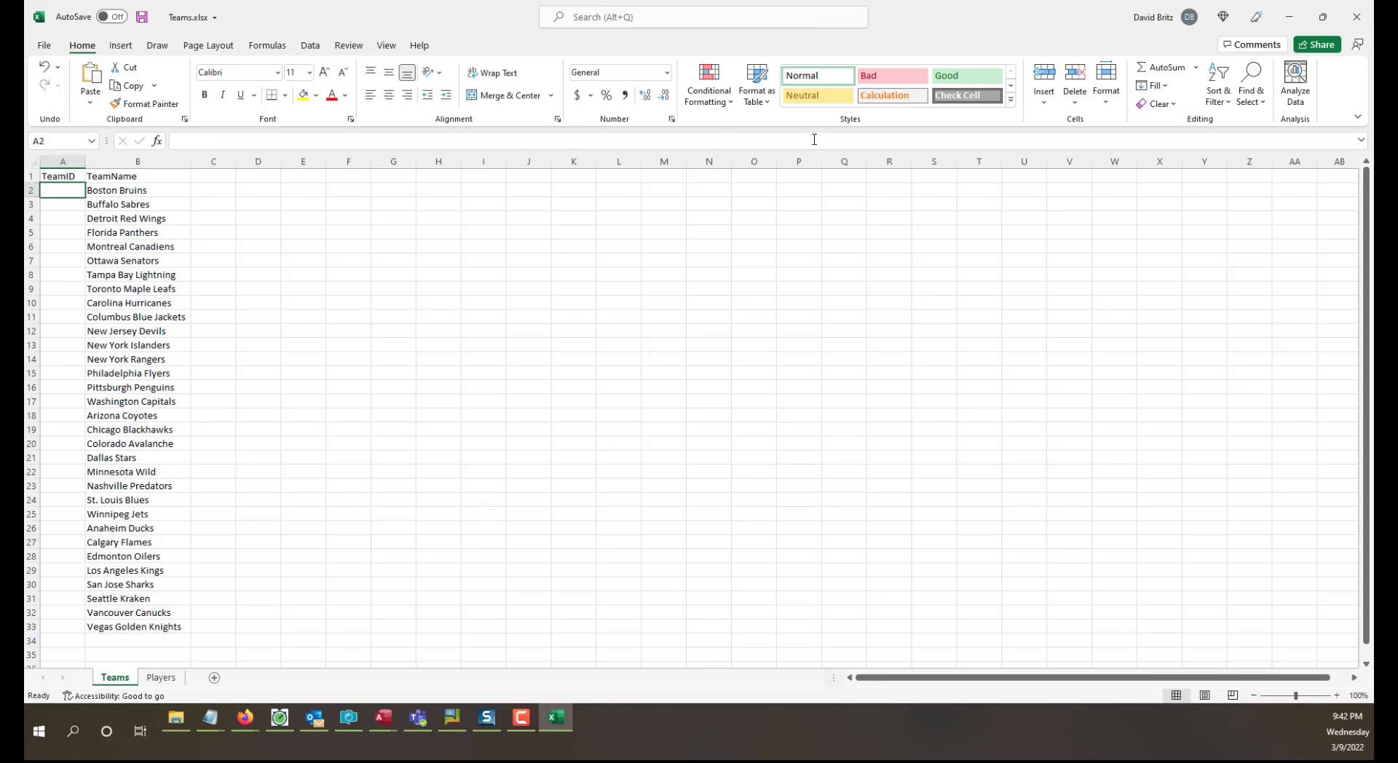
Number the teams in the TeamID column from 1 to 32 by entering 1 and 2 and filling the series down to A33.
{"action": "type", "text": "1"}
{"action": "key", "text": "Return"}
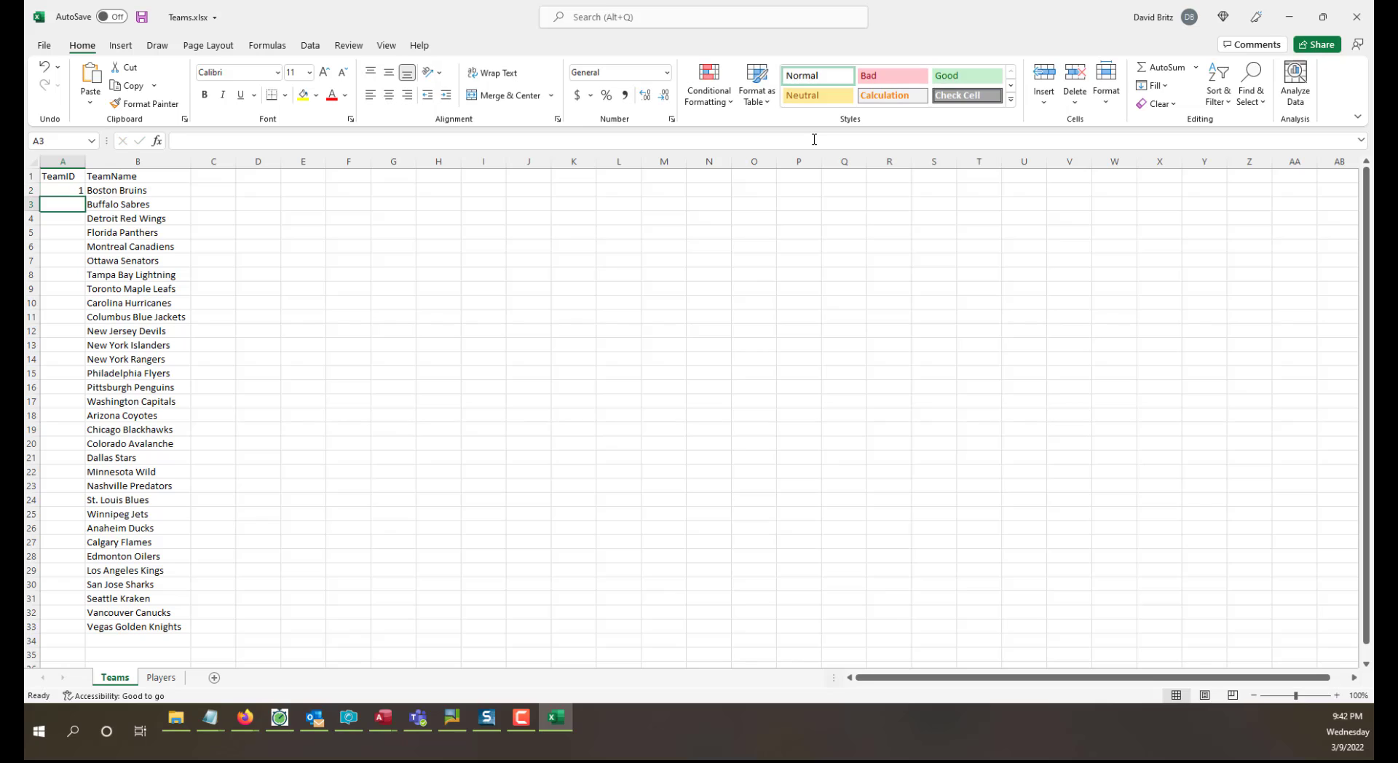
{"action": "type", "text": "2"}
{"action": "key", "text": "Return"}
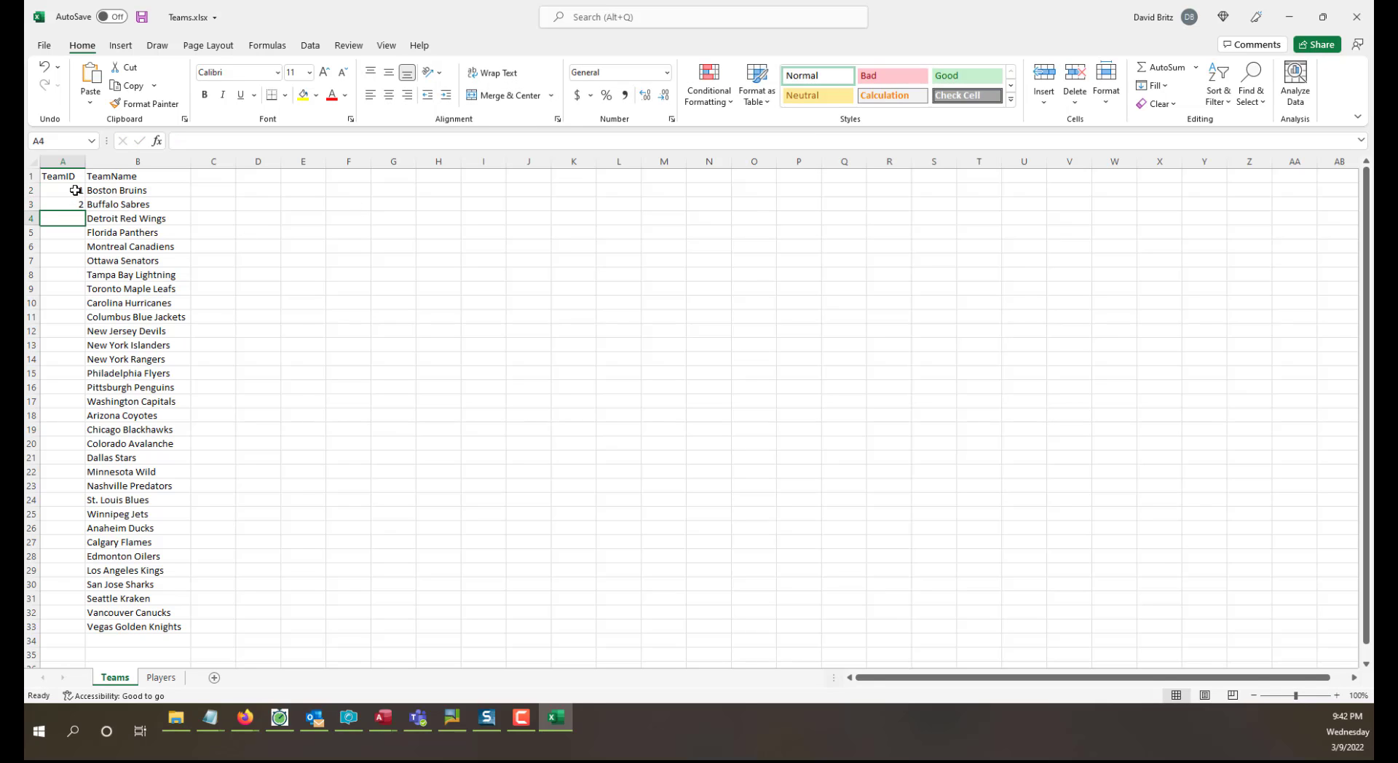
{"action": "left_click_drag", "start_coordinate": [75, 190], "coordinate": [74, 204]}
{"action": "double_click", "coordinate": [87, 210]}
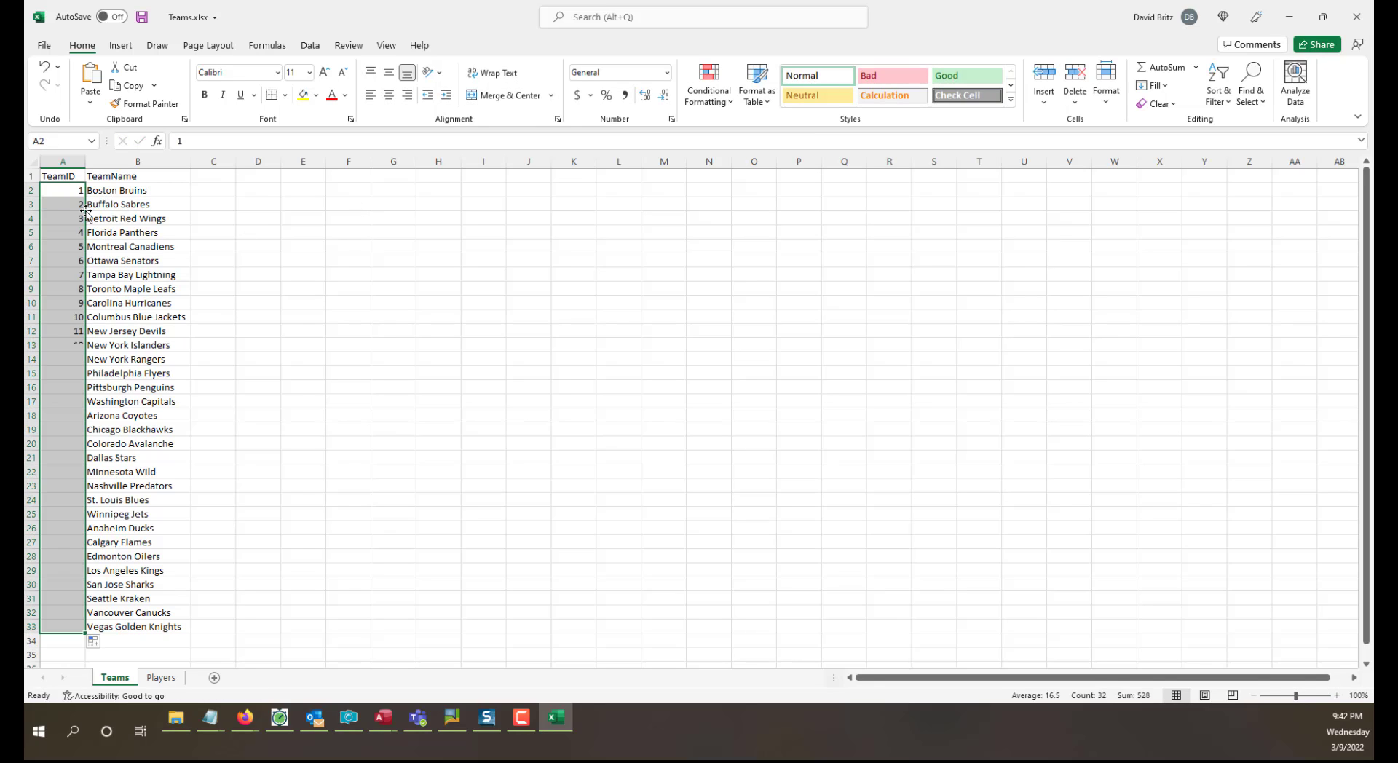
{"action": "left_click", "coordinate": [635, 460]}
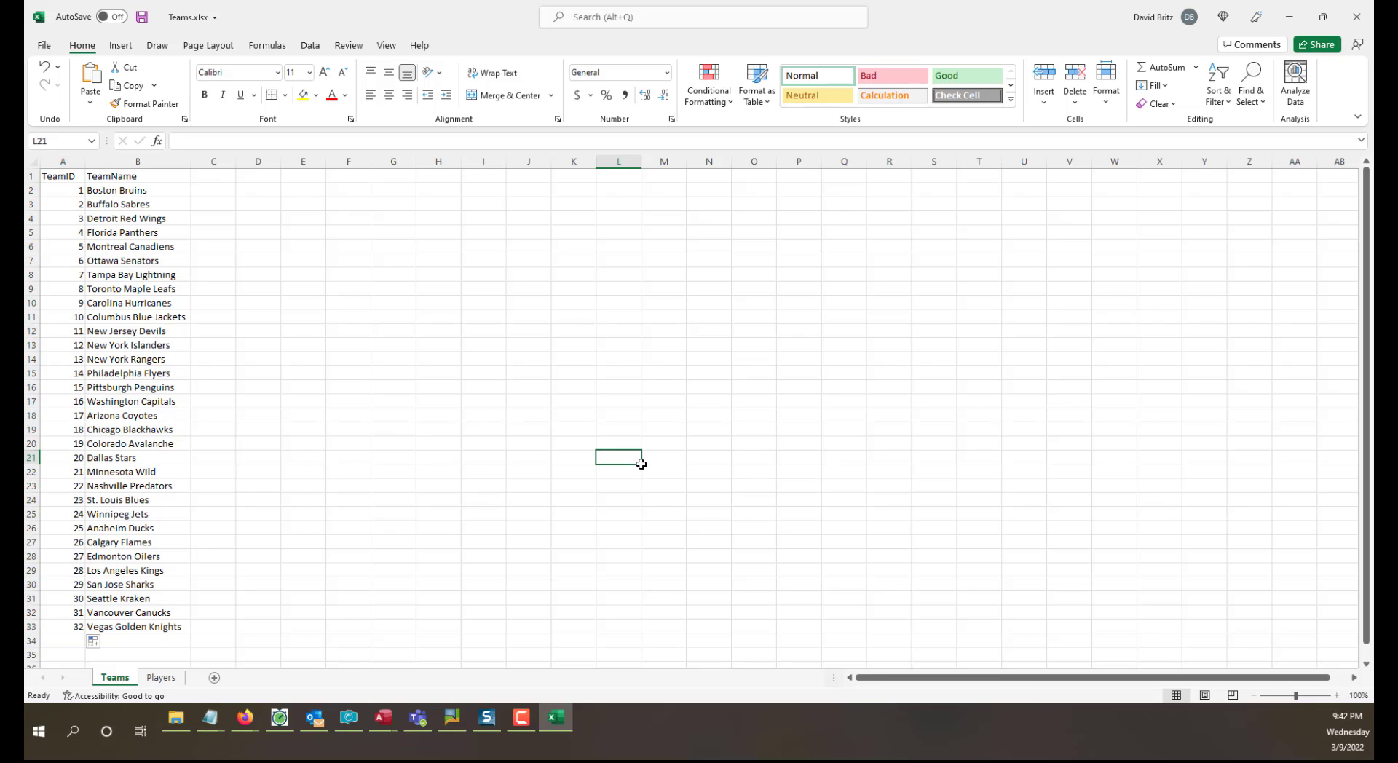
Enter the Seattle Kraken's TeamID 30 in the Team column of the Players sheet and fill it from B3 down to B39.
{"action": "left_click", "coordinate": [73, 598]}
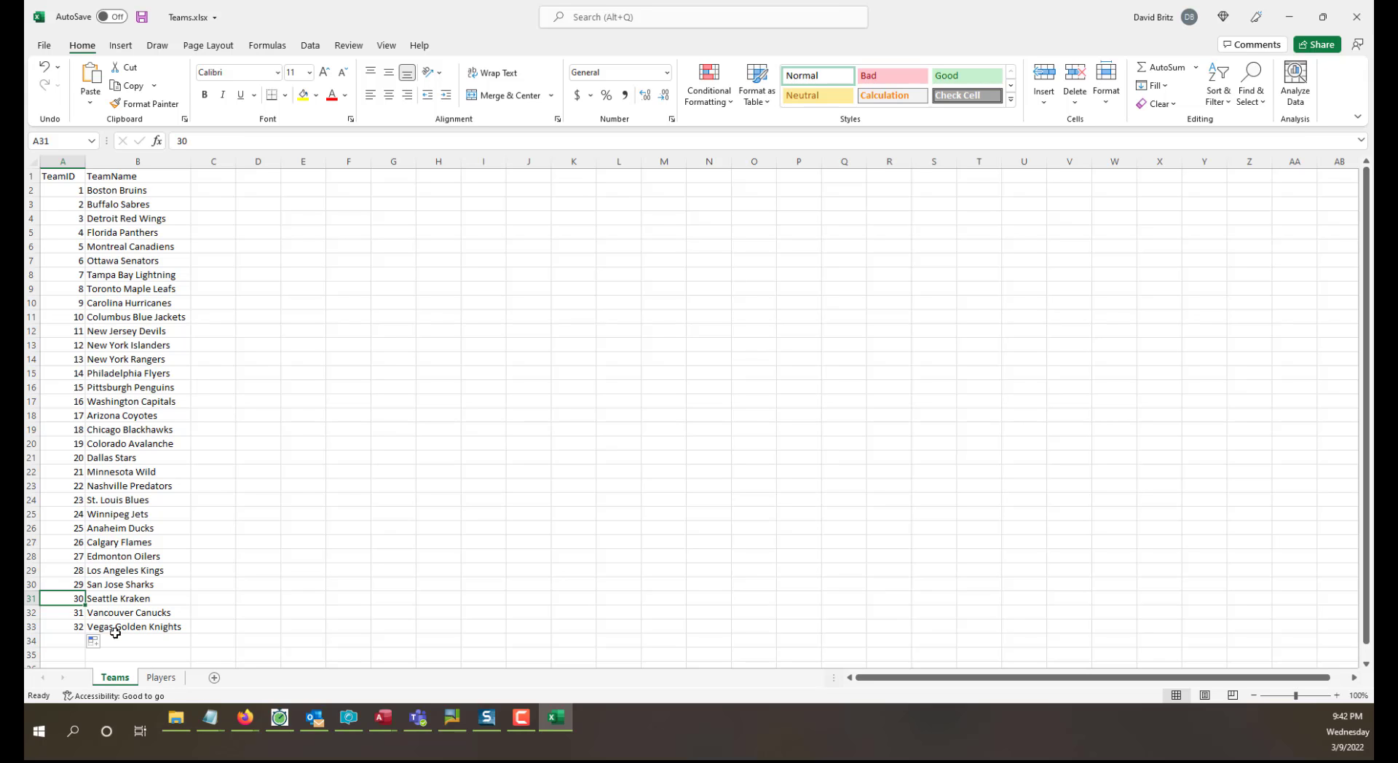
{"action": "left_click", "coordinate": [167, 682]}
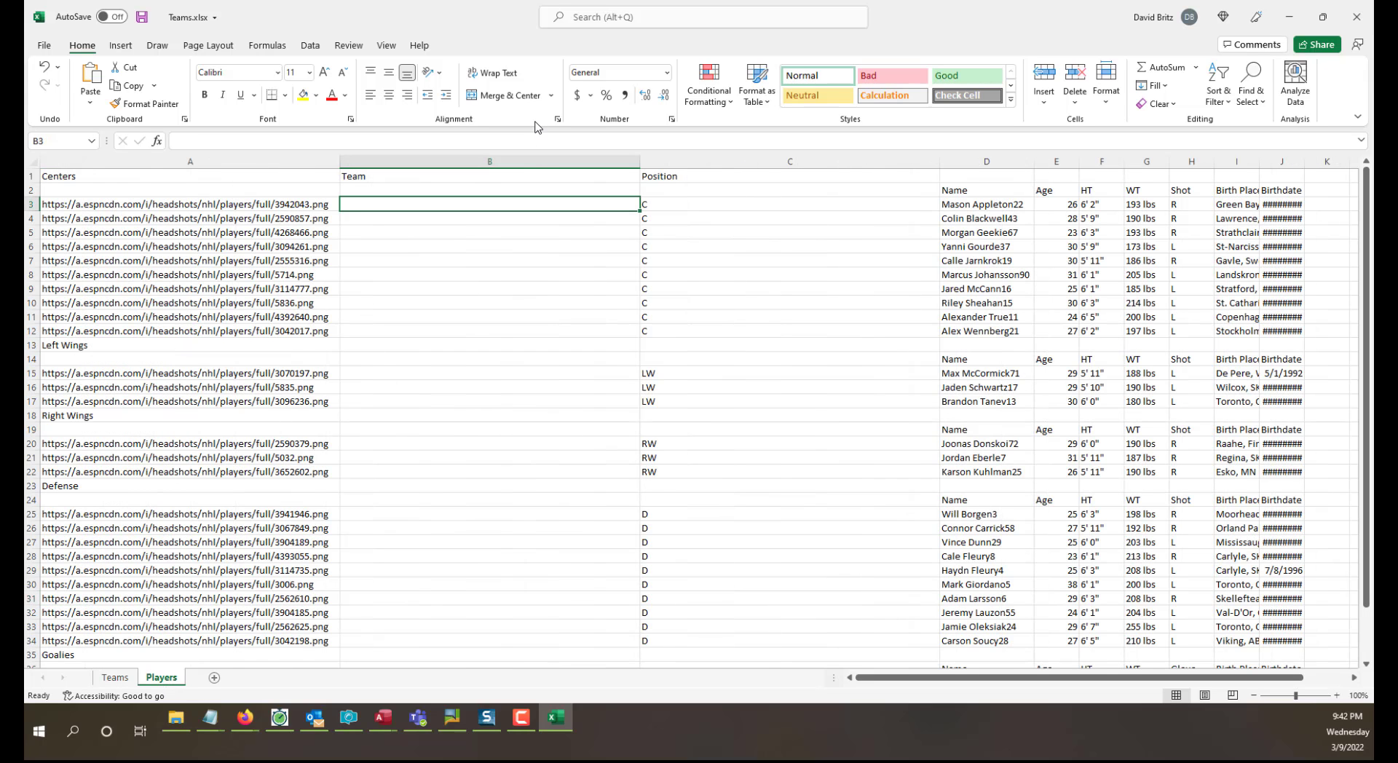
{"action": "type", "text": "30"}
{"action": "key", "text": "Return"}
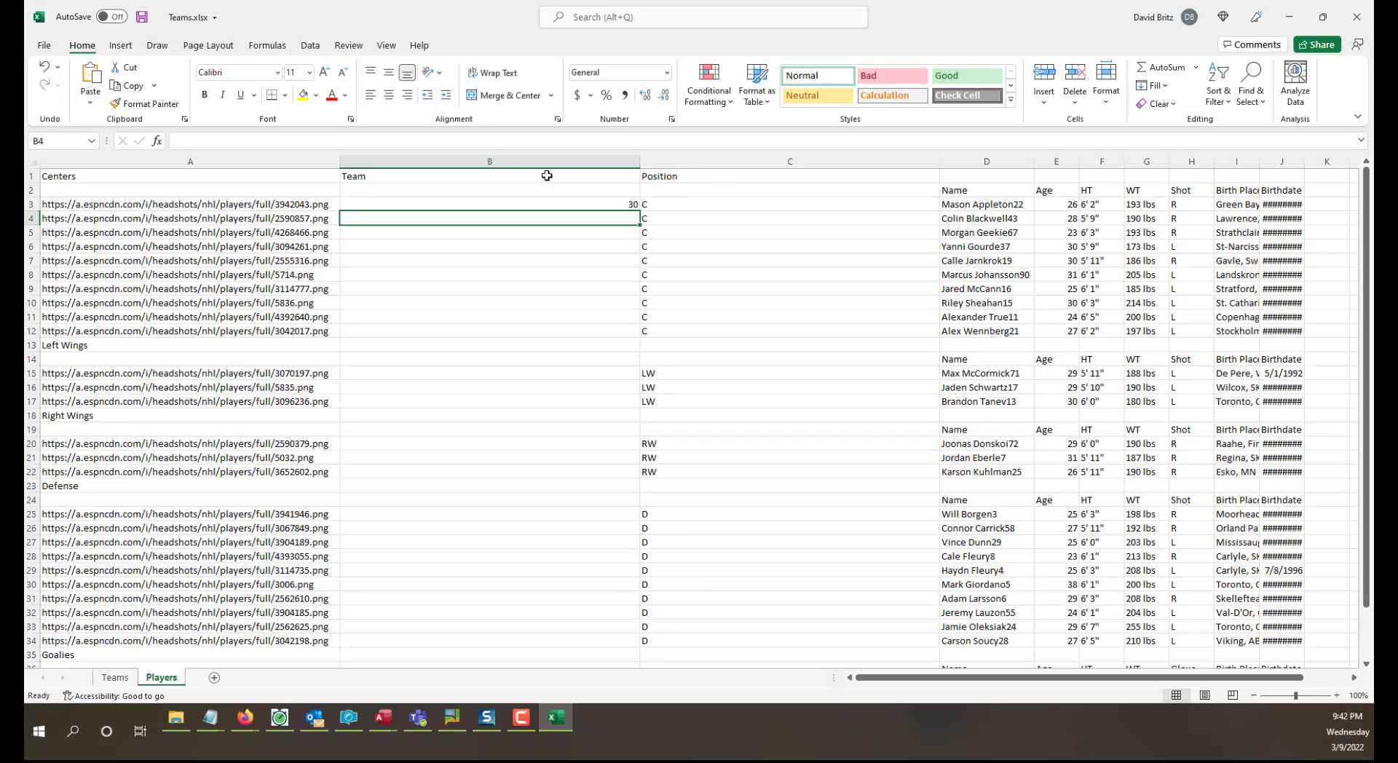
{"action": "type", "text": "30"}
{"action": "key", "text": "Return"}
{"action": "type", "text": "30"}
{"action": "key", "text": "Return"}
{"action": "type", "text": "30"}
{"action": "key", "text": "Return"}
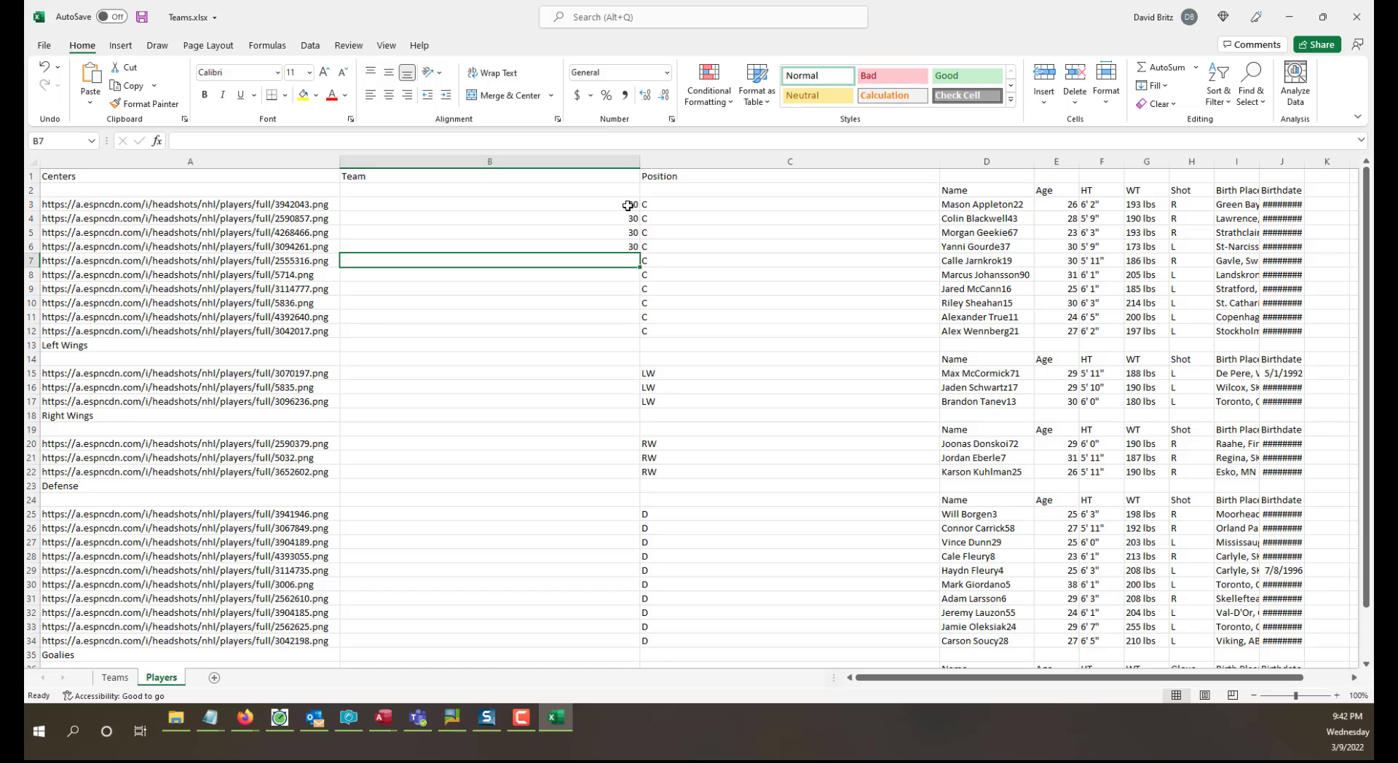
{"action": "left_click_drag", "start_coordinate": [627, 206], "coordinate": [649, 642]}
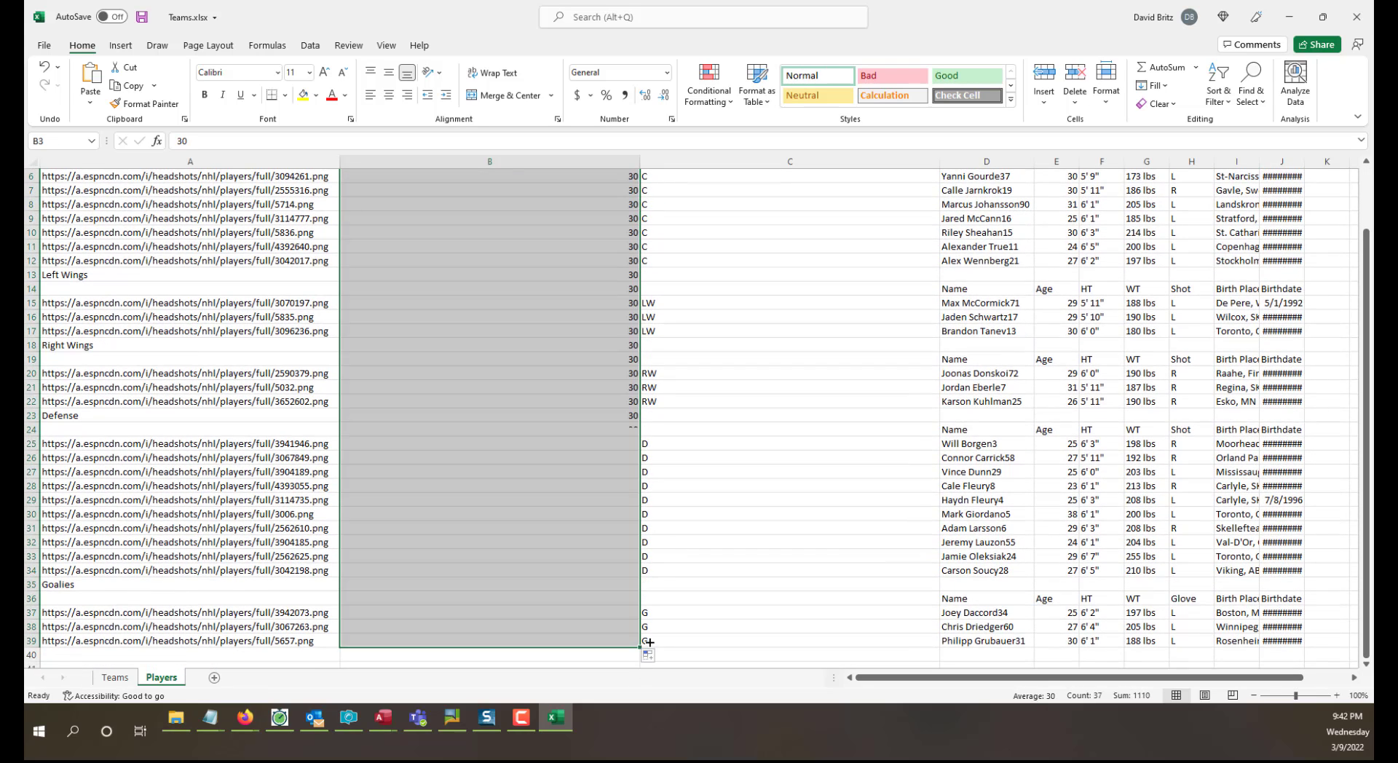
{"action": "left_click", "coordinate": [837, 533]}
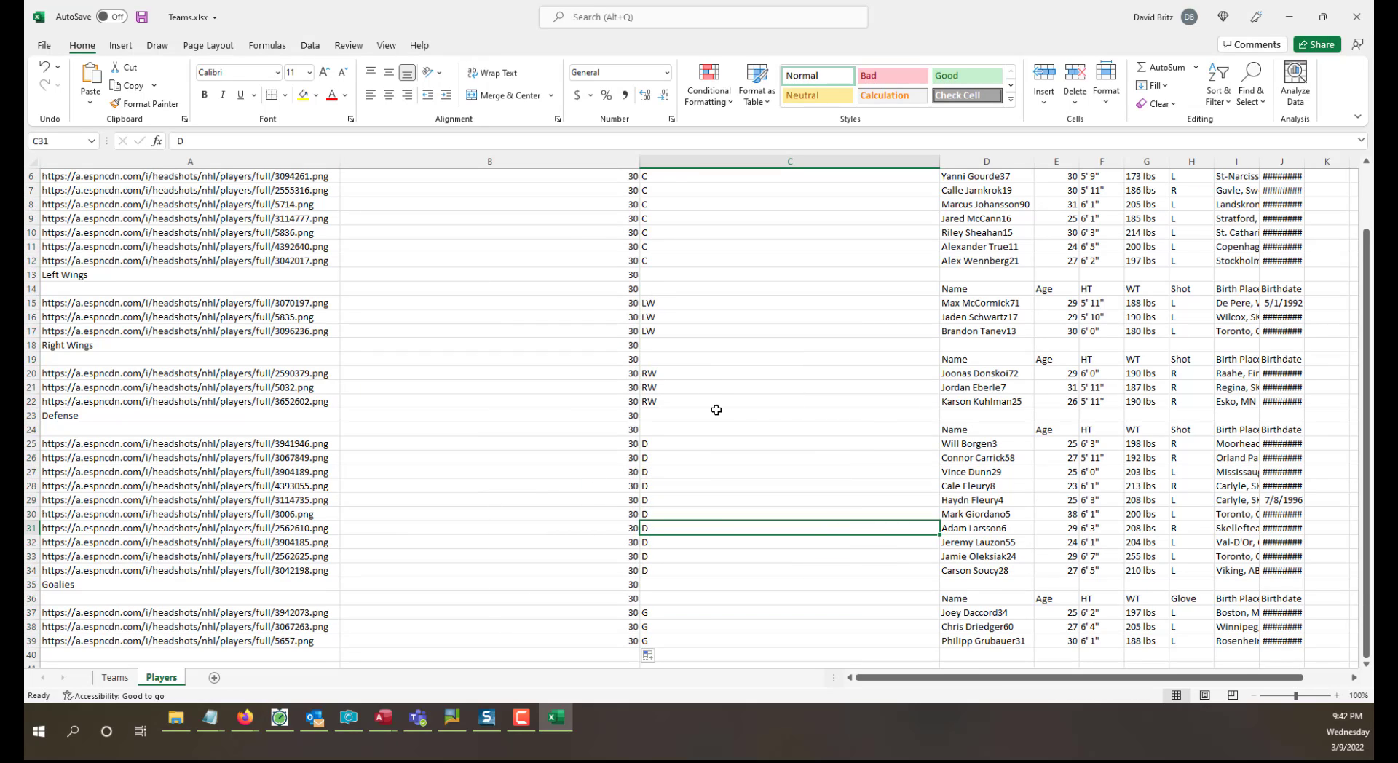
Clear the contents of columns E through K on the Players sheet, removing Age through Birthdate.
{"action": "scroll", "coordinate": [717, 410], "scroll_direction": "up", "scroll_amount": 2}
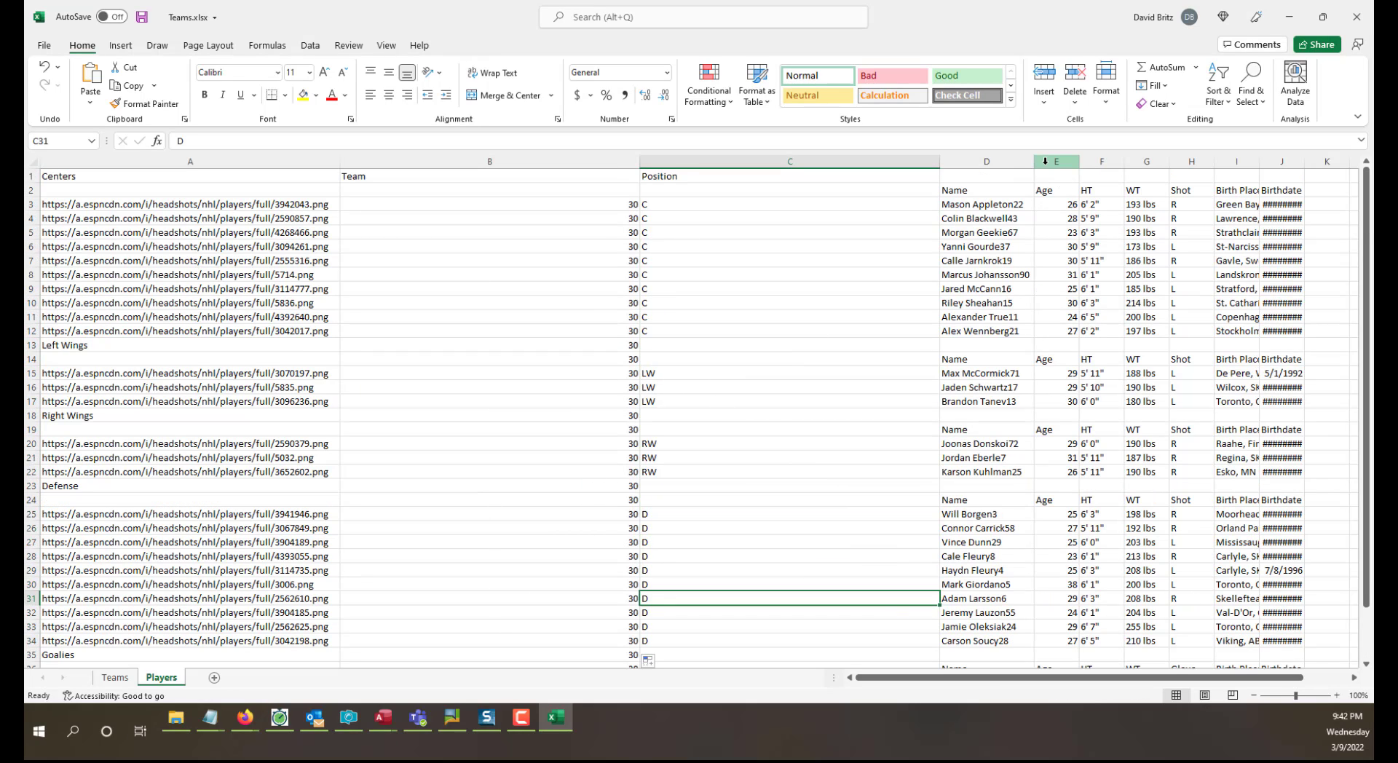
{"action": "left_click_drag", "start_coordinate": [1046, 161], "coordinate": [1327, 161]}
{"action": "right_click", "coordinate": [1297, 162]}
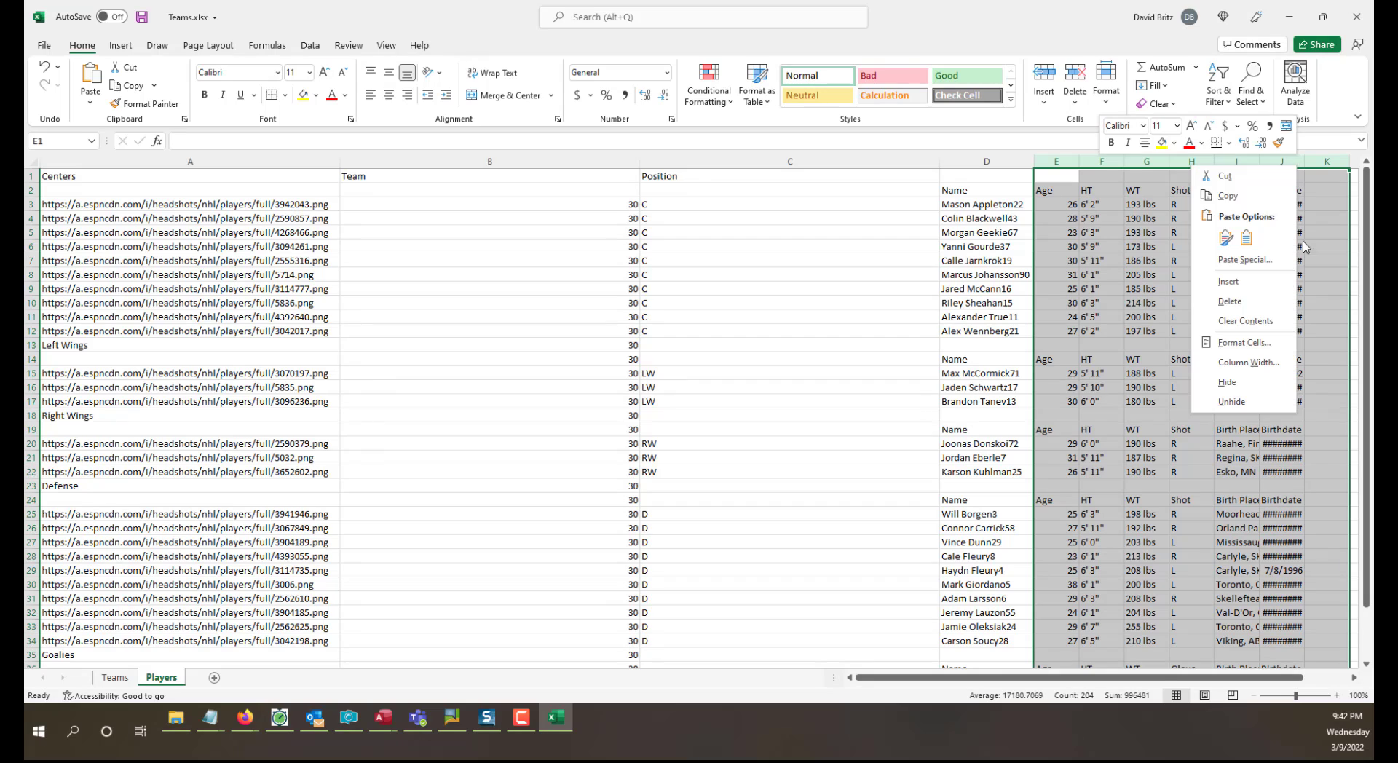
{"action": "left_click", "coordinate": [1238, 320]}
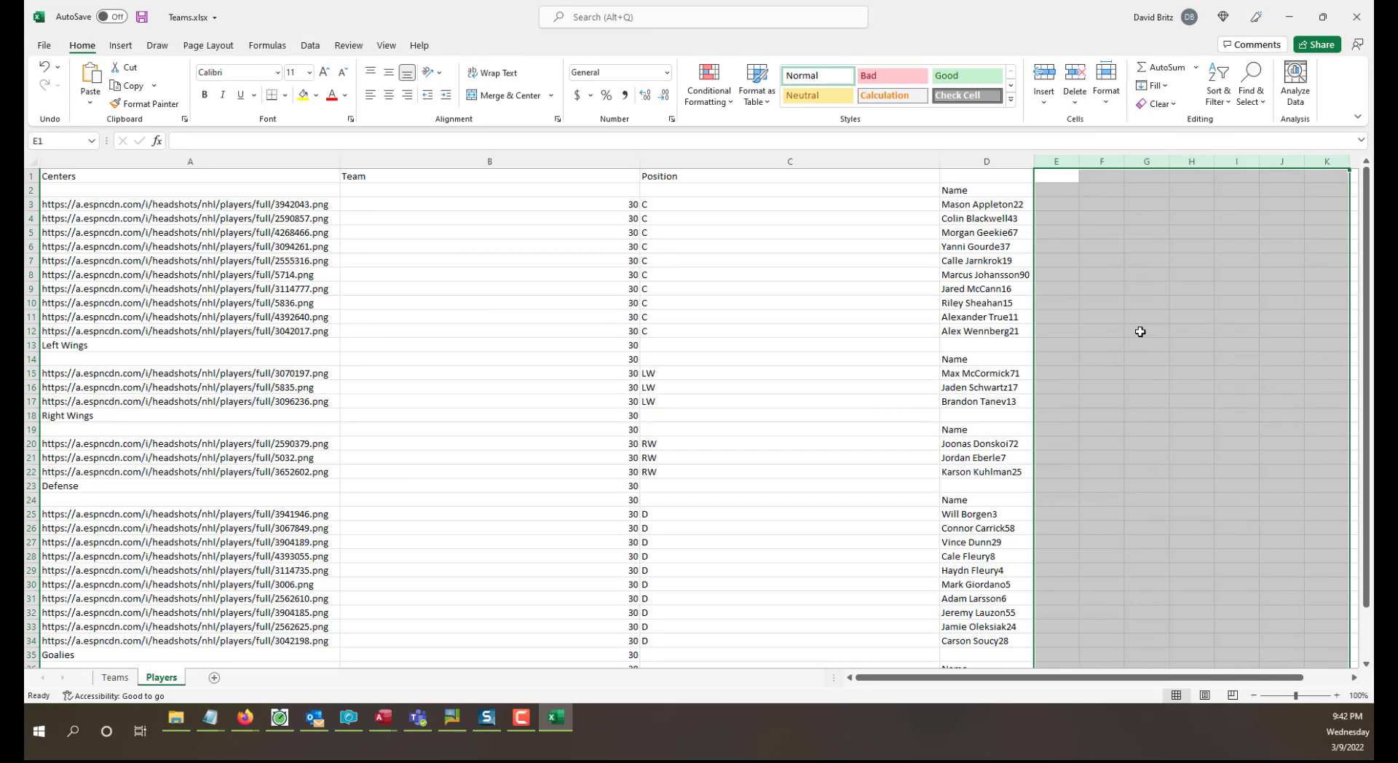
{"action": "left_click", "coordinate": [1141, 332]}
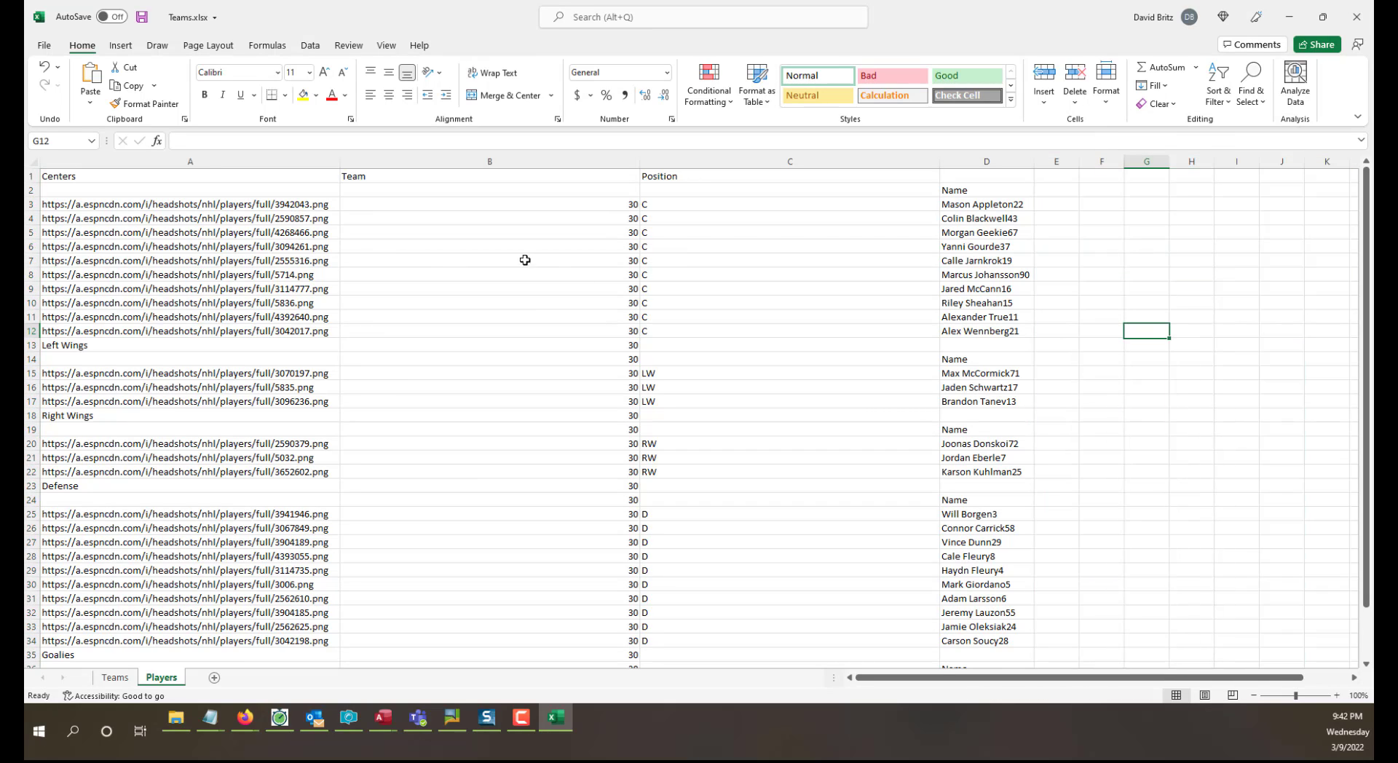
Delete the headshot URL column A from the Players sheet and autofit the Team and Position columns.
{"action": "right_click", "coordinate": [205, 160]}
{"action": "left_click", "coordinate": [252, 300]}
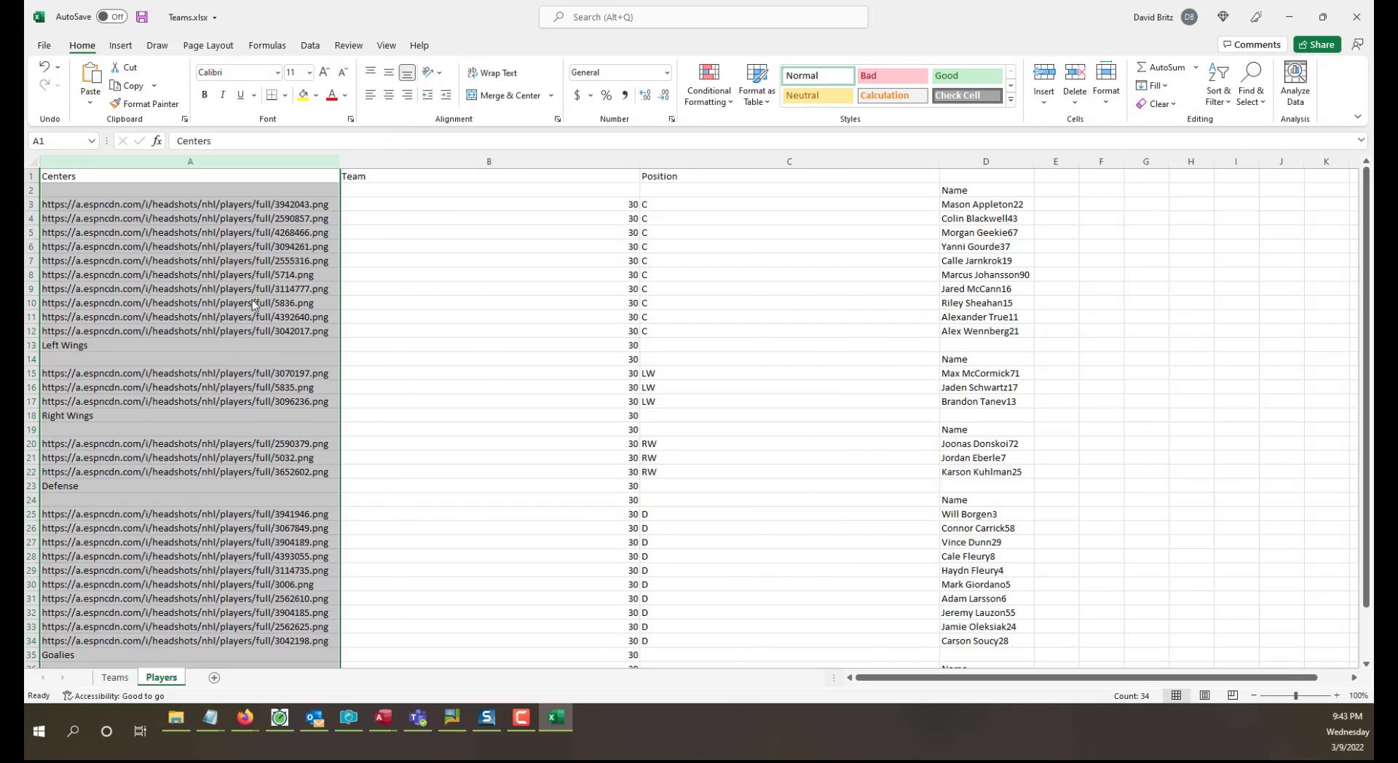
{"action": "left_click", "coordinate": [381, 334]}
{"action": "double_click", "coordinate": [339, 161]}
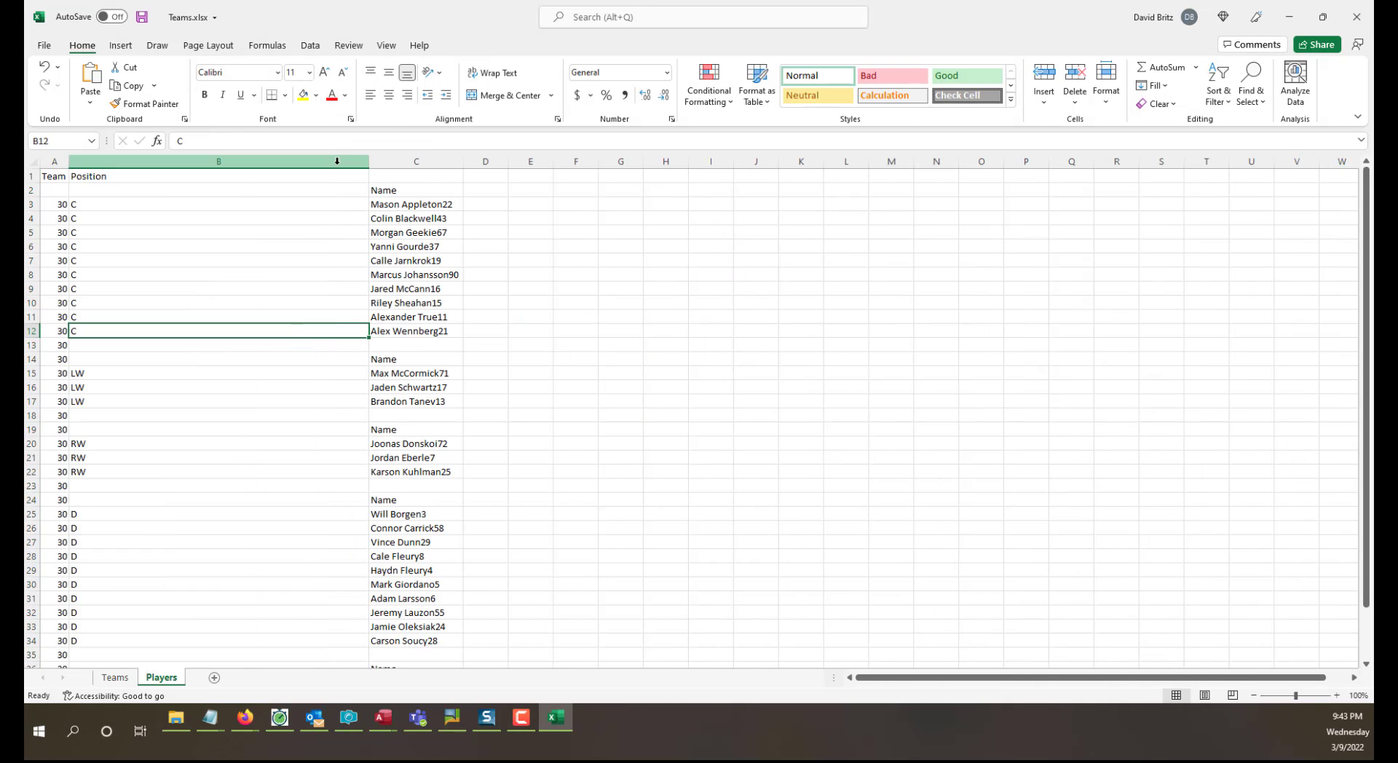
{"action": "double_click", "coordinate": [369, 161]}
{"action": "left_click", "coordinate": [600, 414]}
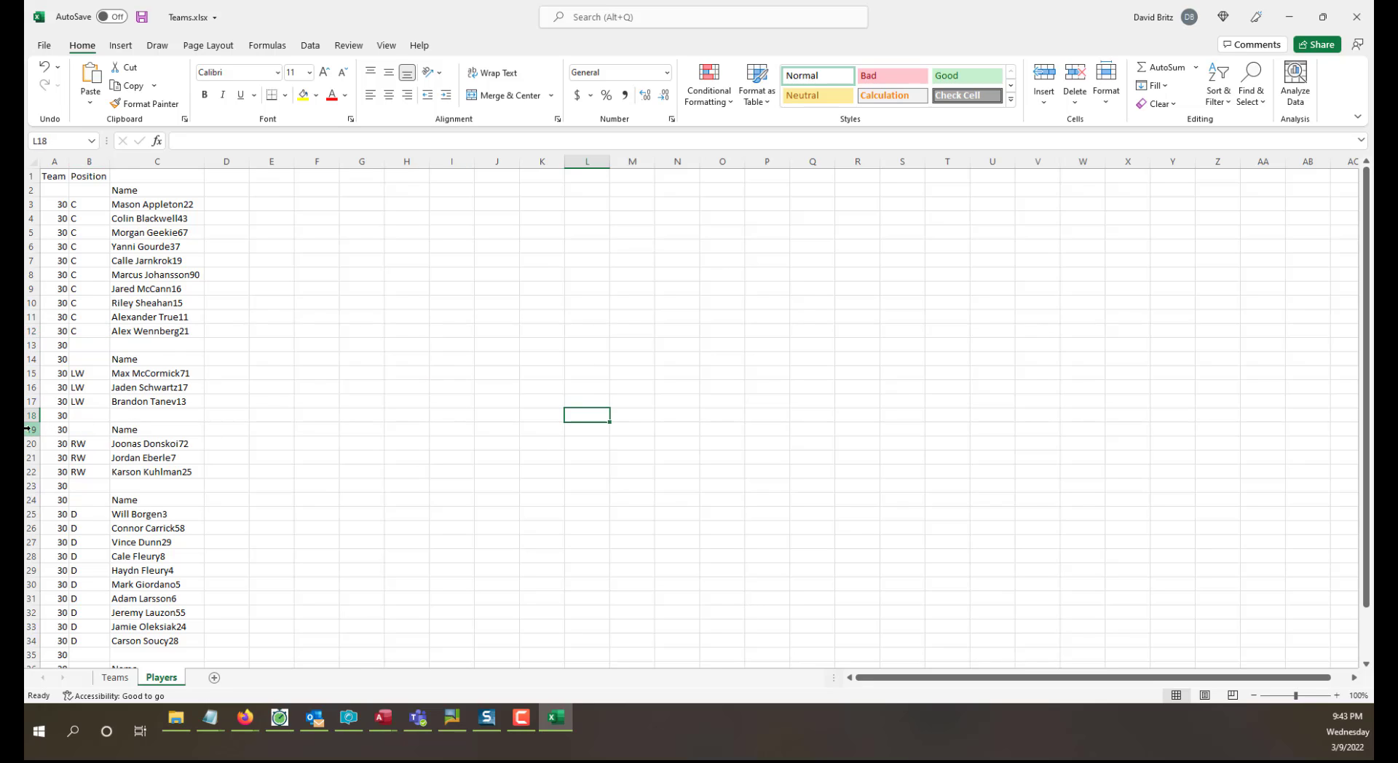
Enter the header Name in C1 and clear the duplicate Name label from C2.
{"action": "left_click", "coordinate": [150, 174]}
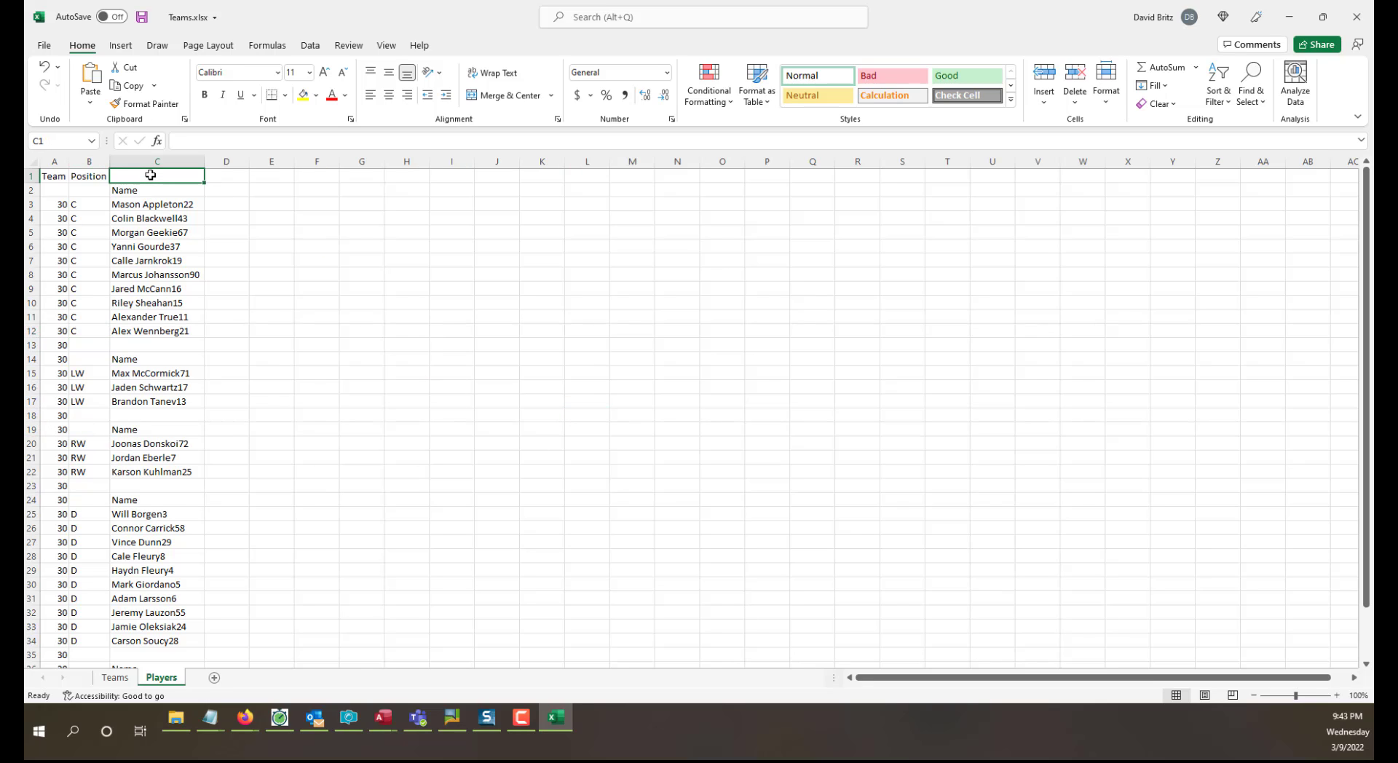
{"action": "type", "text": "Name"}
{"action": "key", "text": "Return"}
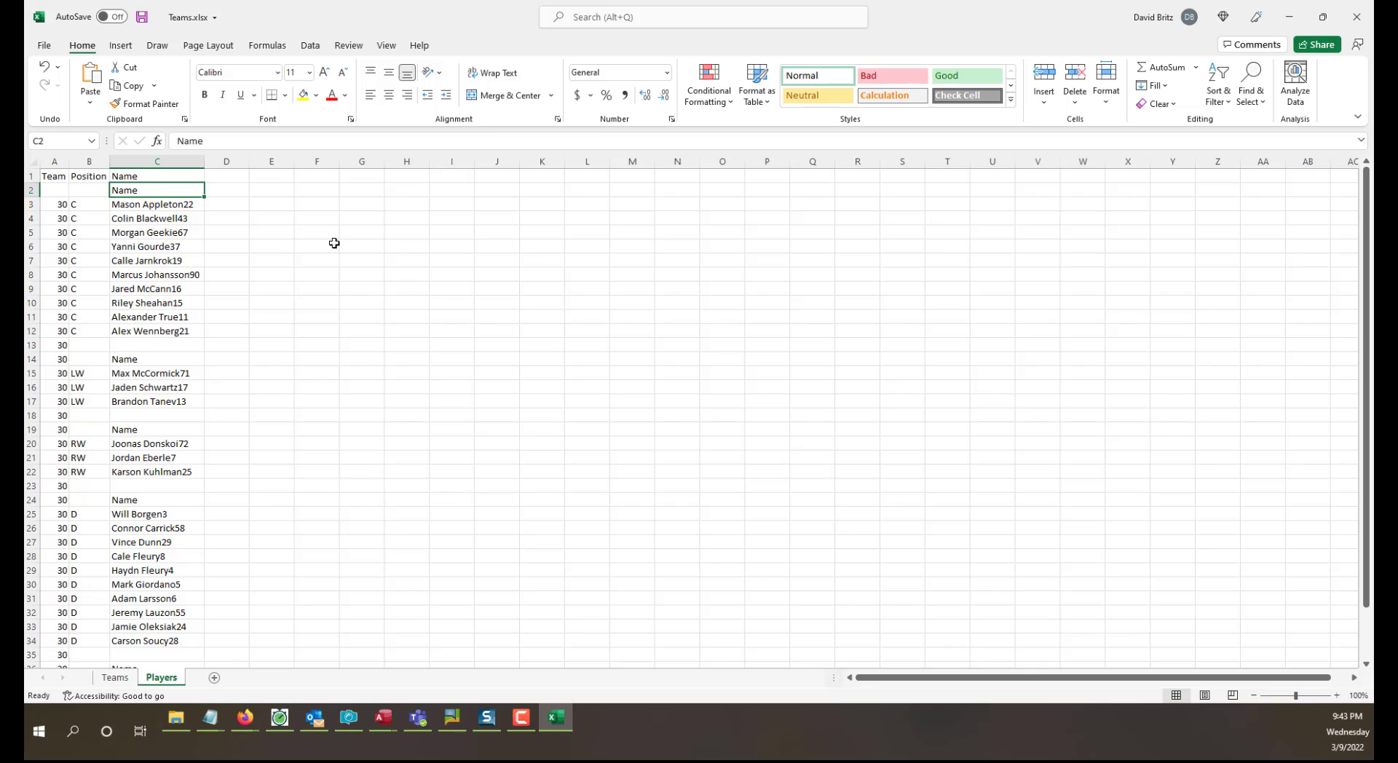
{"action": "key", "text": "Delete"}
{"action": "left_click", "coordinate": [316, 305]}
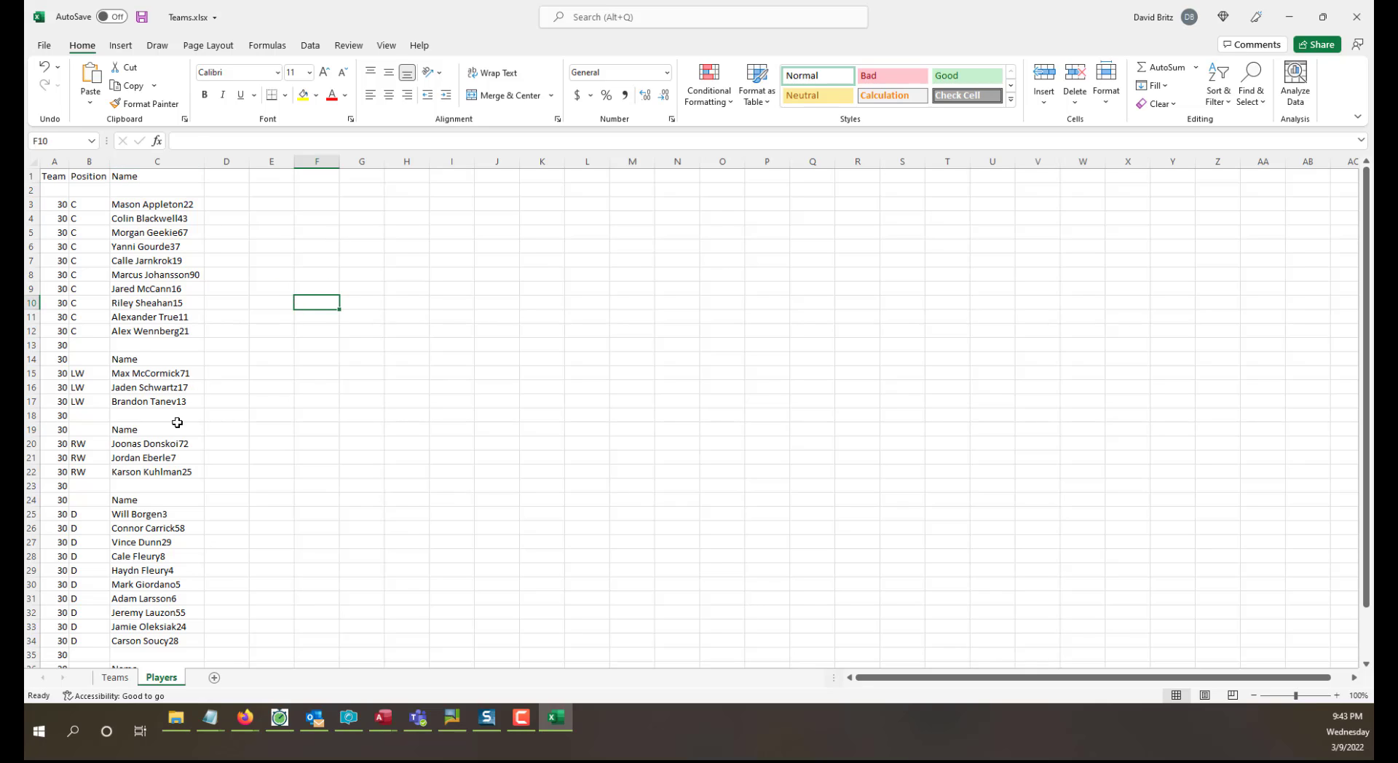
Delete rows 13, 18 and 23, which separate the position groups and hold no player.
{"action": "left_click", "coordinate": [32, 486]}
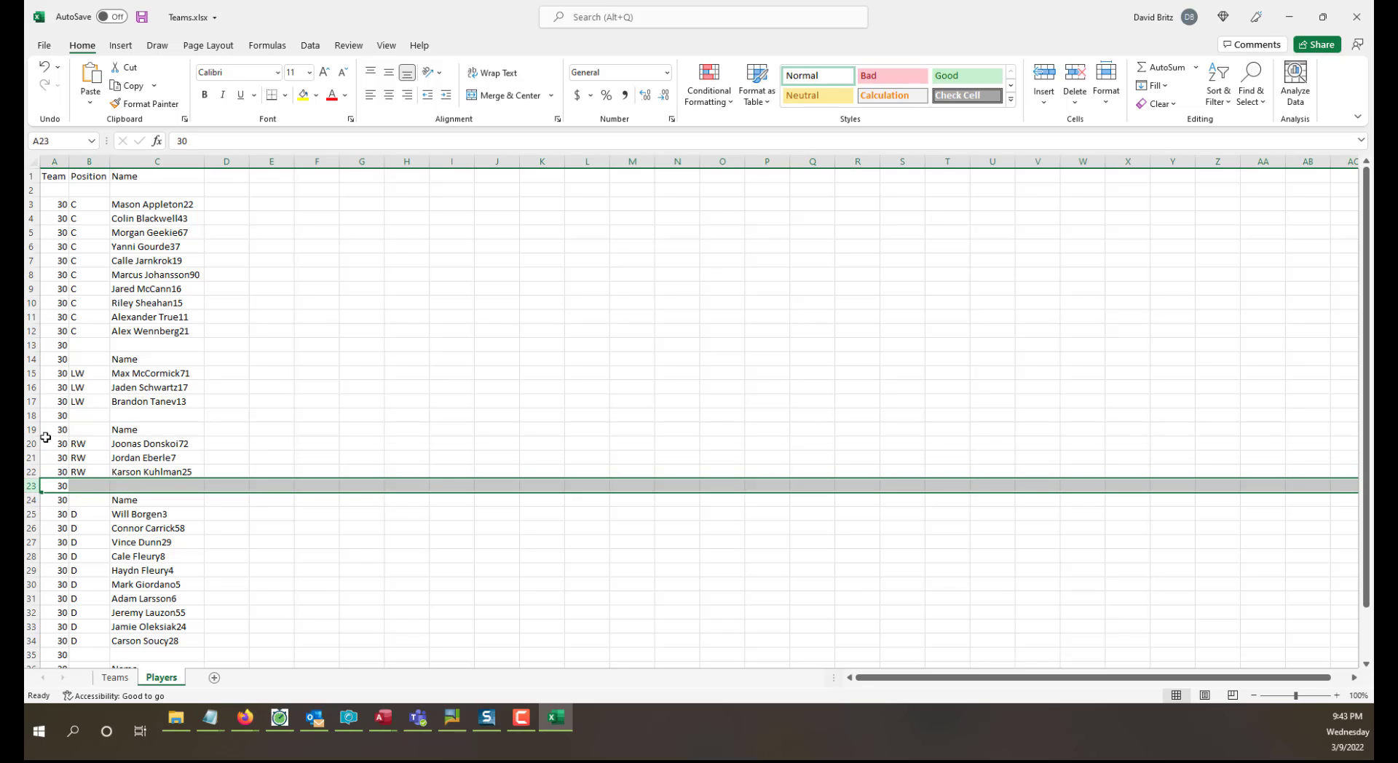
{"action": "left_click", "coordinate": [41, 416], "text": "ctrl"}
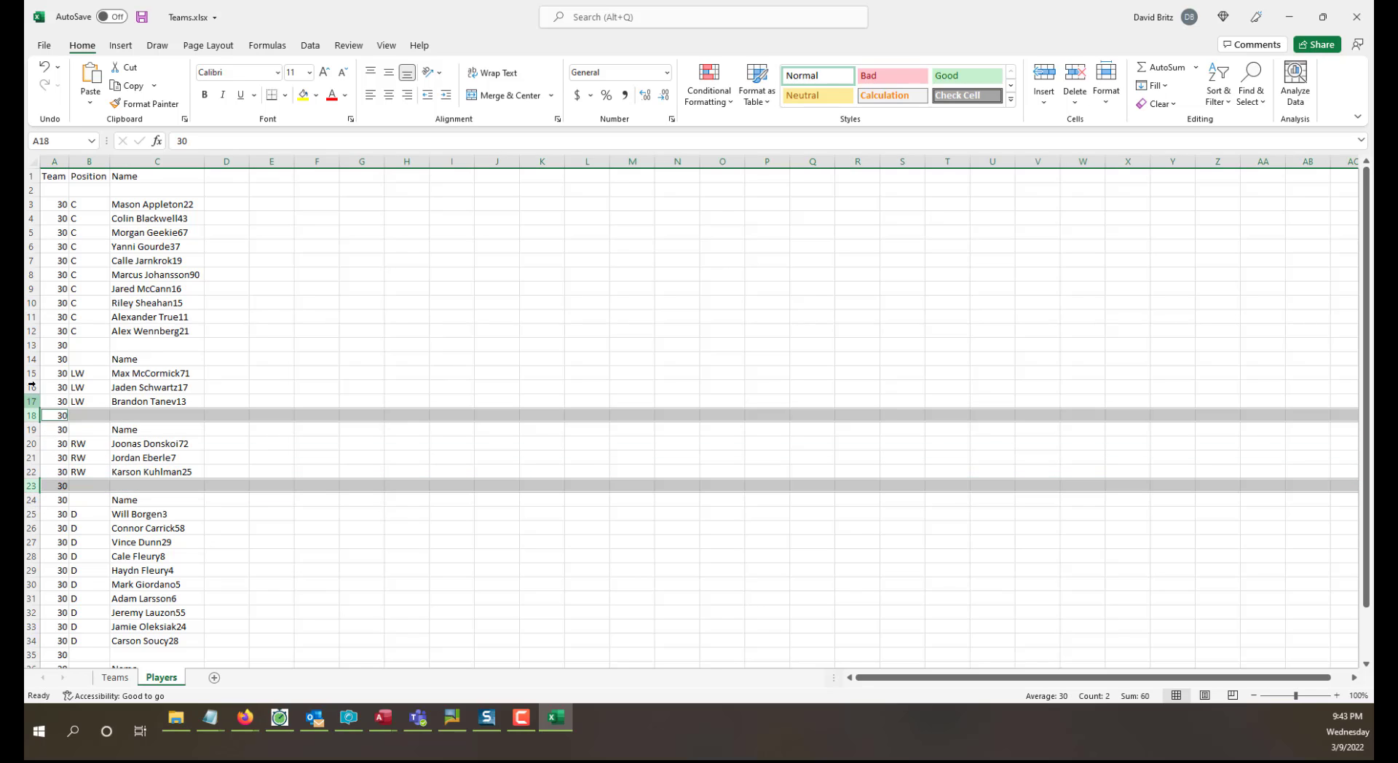
{"action": "left_click", "coordinate": [32, 345], "text": "ctrl"}
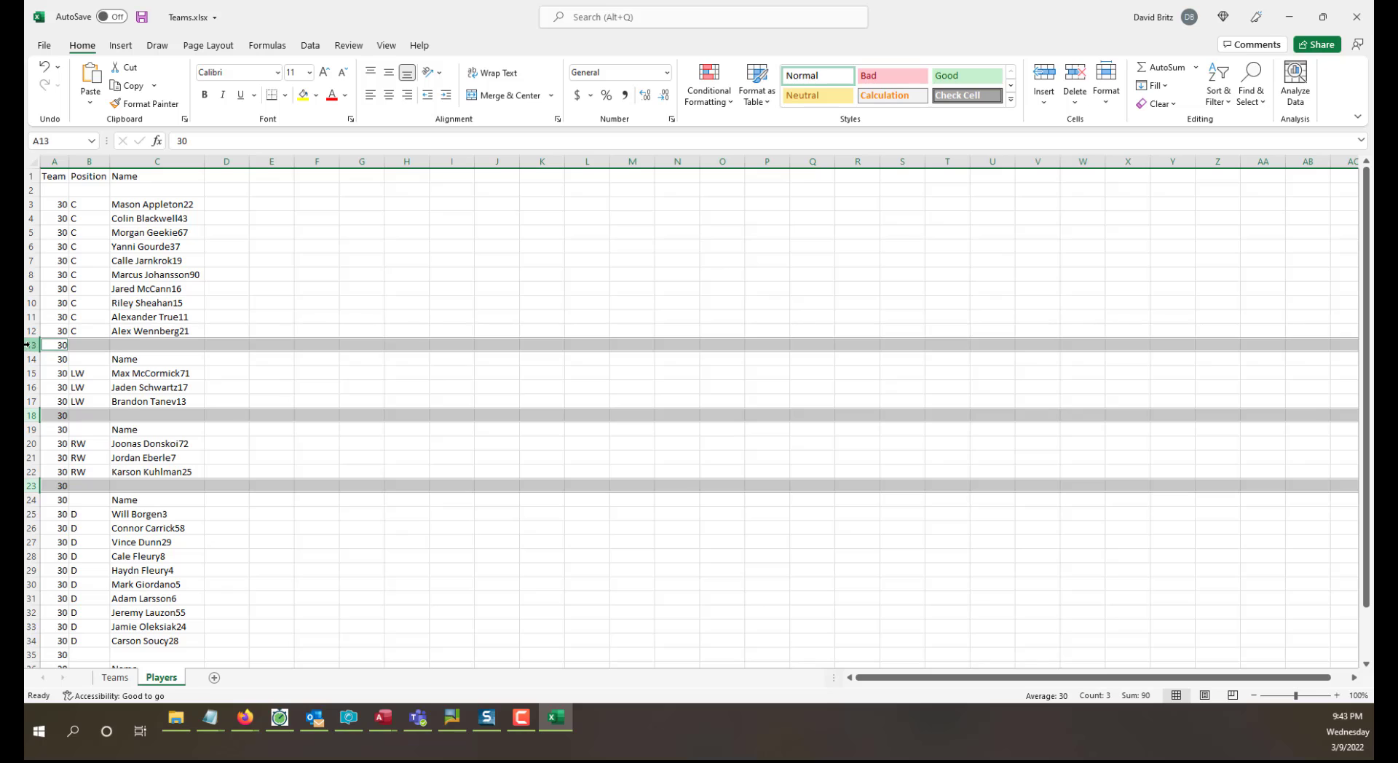
{"action": "right_click", "coordinate": [32, 346]}
{"action": "left_click", "coordinate": [70, 481]}
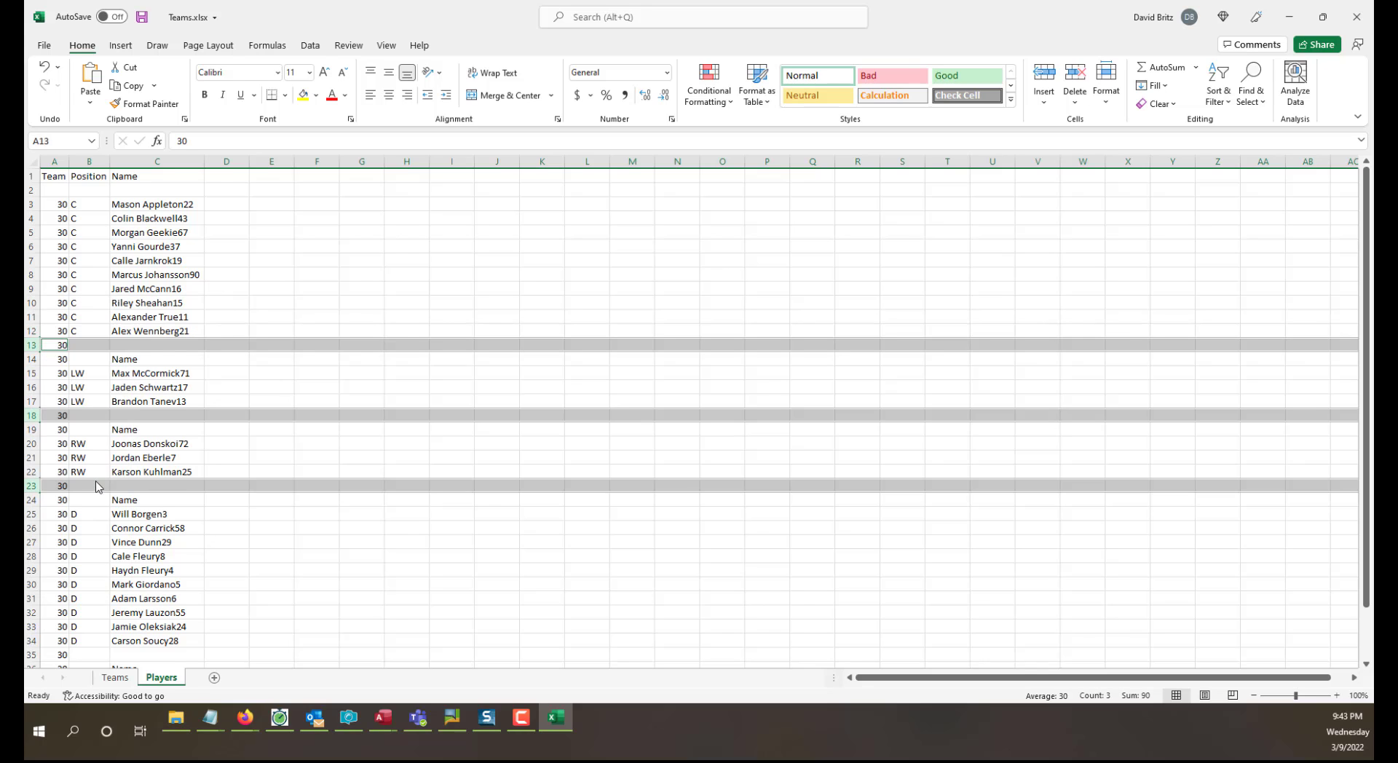
{"action": "left_click", "coordinate": [390, 470]}
Delete rows 32 and 33, the separator and repeated Name header above the goalies.
{"action": "left_click", "coordinate": [33, 626]}
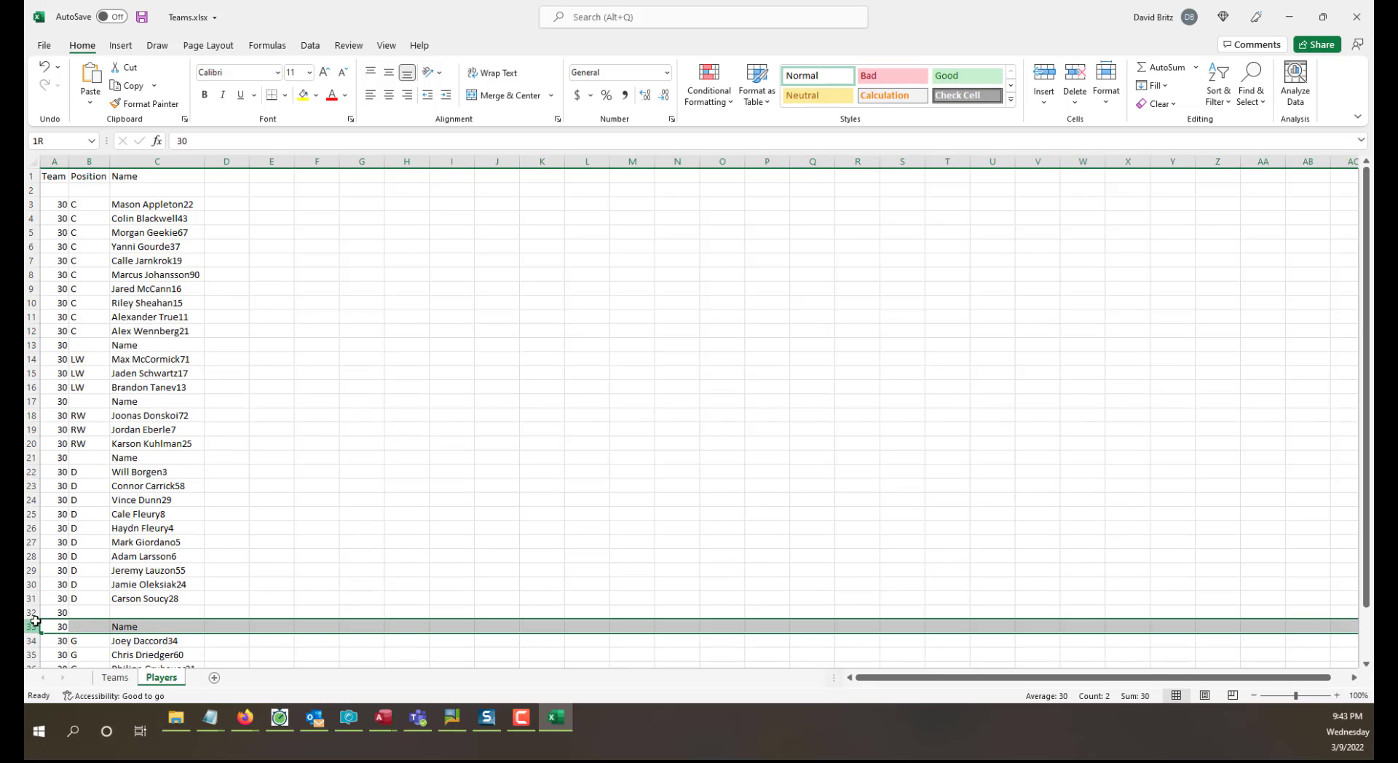
{"action": "left_click_drag", "start_coordinate": [34, 619], "coordinate": [35, 613]}
{"action": "right_click", "coordinate": [34, 614]}
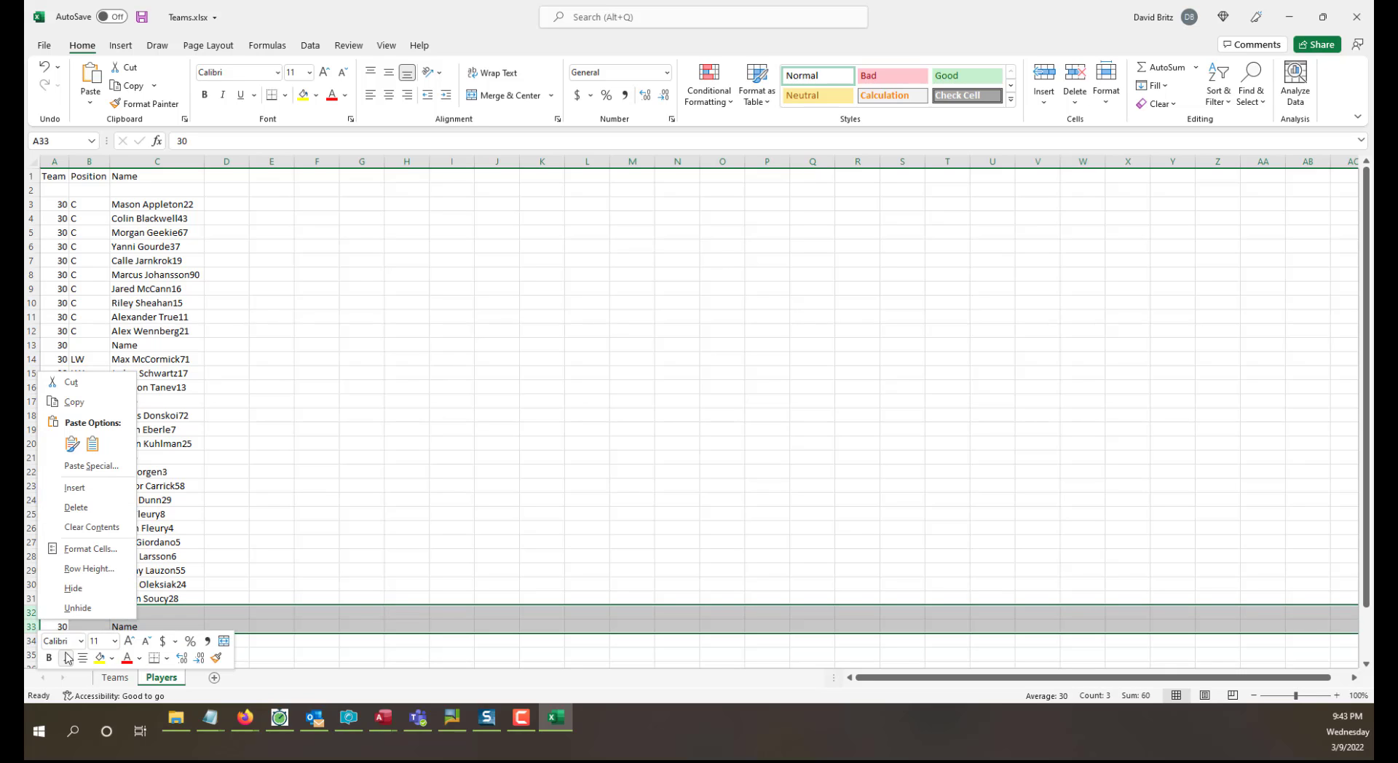
{"action": "left_click", "coordinate": [80, 507]}
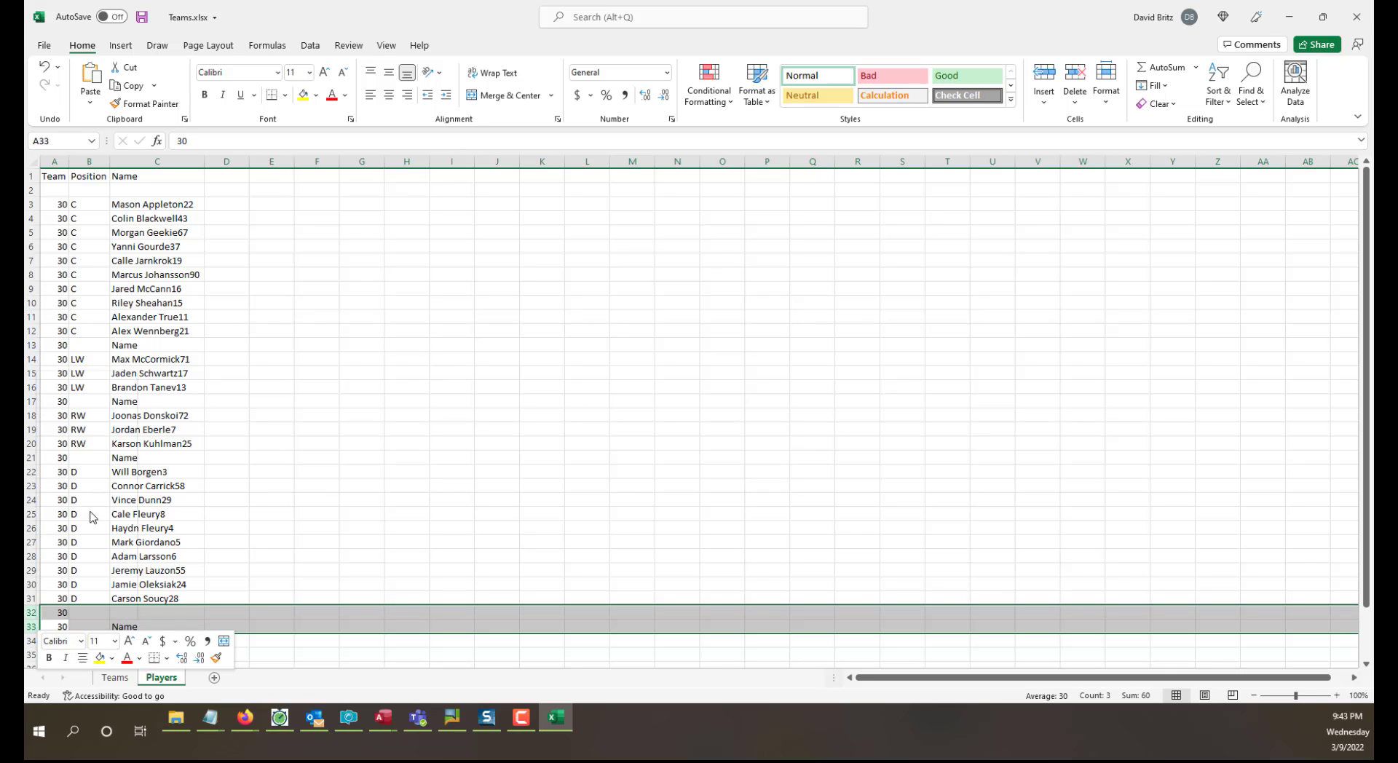
Delete the remaining repeated Name header rows above the defense, left wing and right wing players.
{"action": "left_click", "coordinate": [31, 457]}
{"action": "right_click", "coordinate": [31, 457]}
{"action": "left_click", "coordinate": [69, 347]}
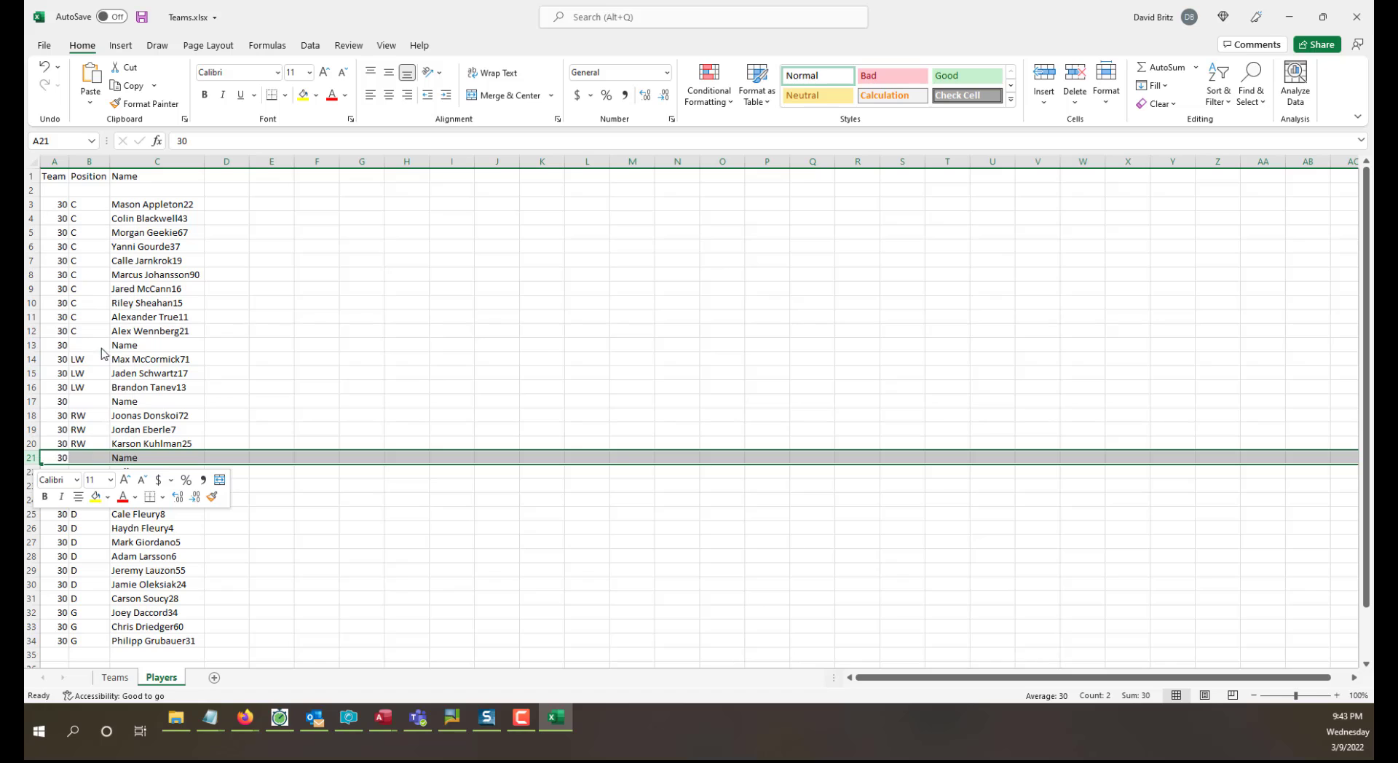
{"action": "left_click", "coordinate": [31, 346]}
{"action": "right_click", "coordinate": [31, 346]}
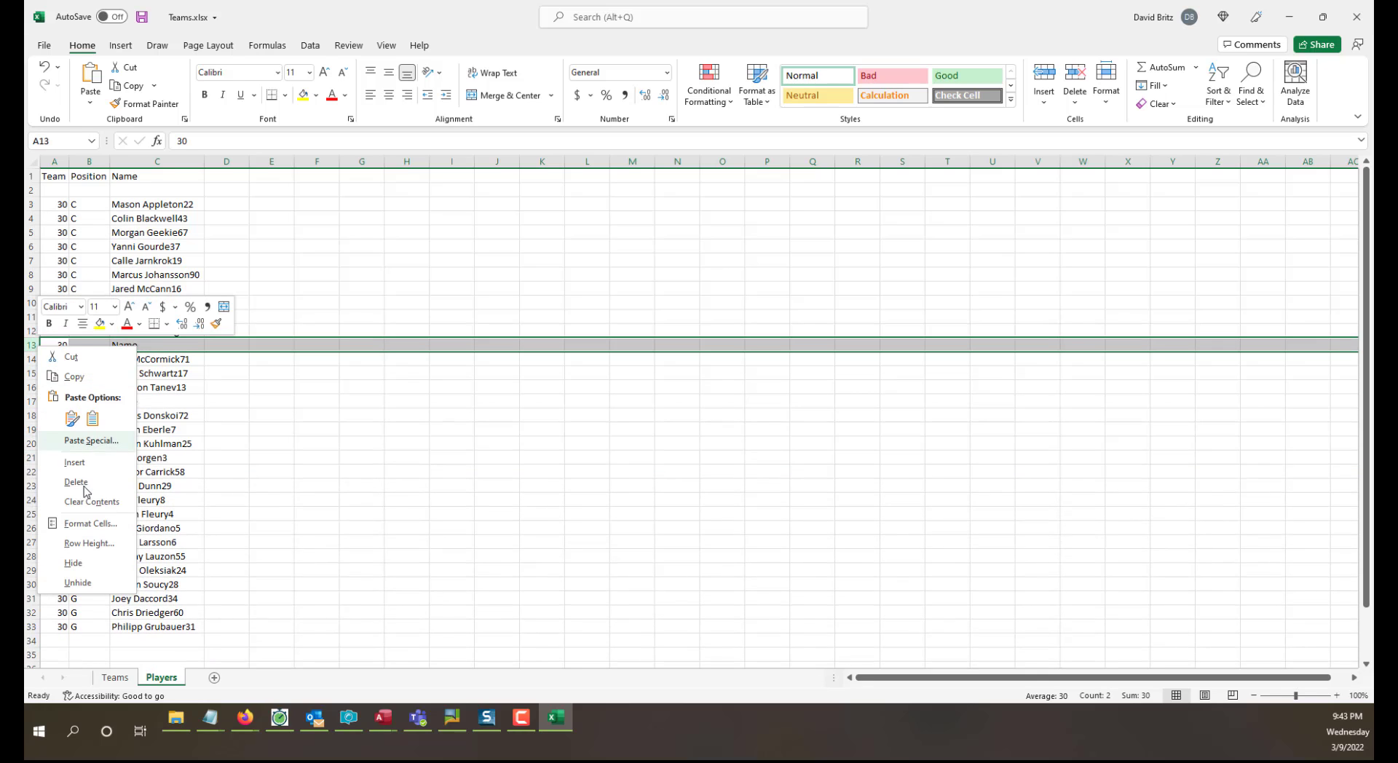
{"action": "left_click", "coordinate": [86, 494]}
{"action": "left_click", "coordinate": [30, 387]}
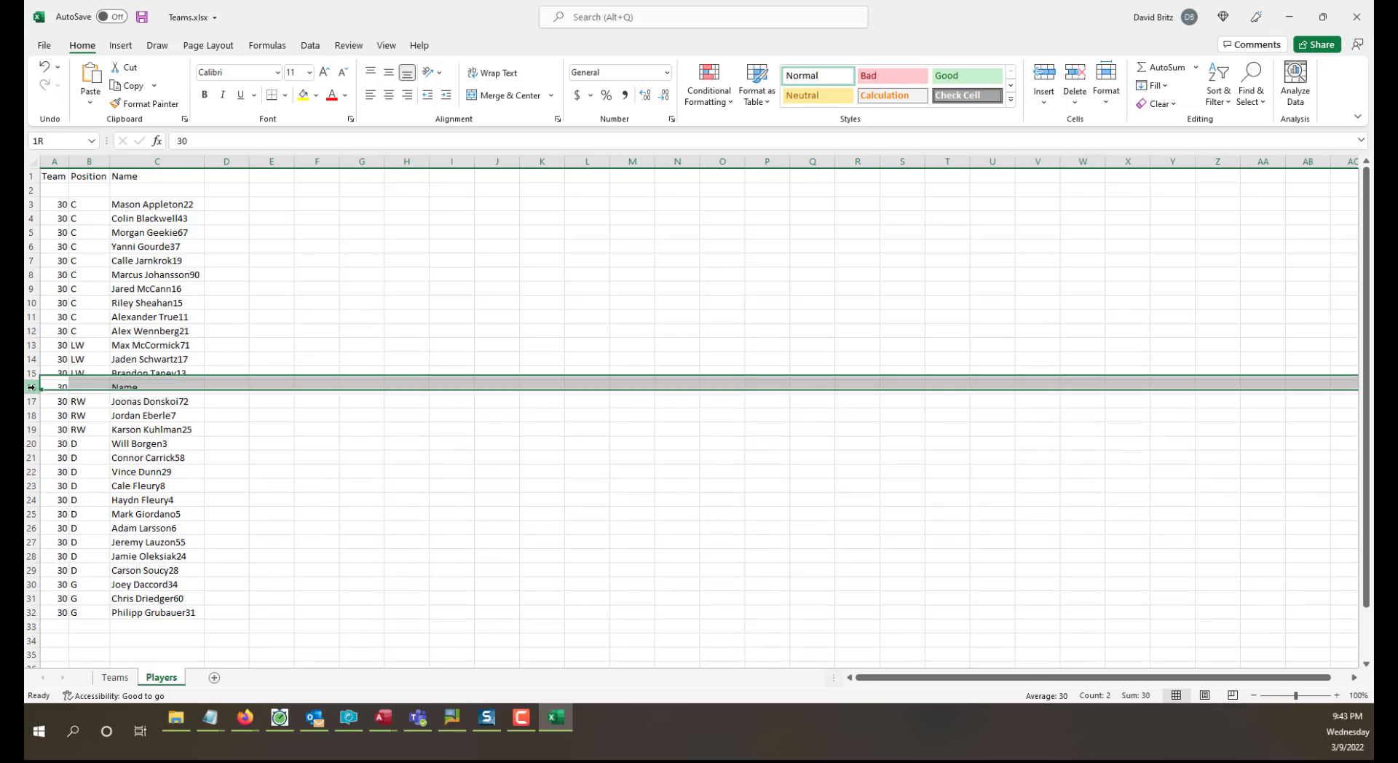
{"action": "right_click", "coordinate": [30, 388]}
{"action": "left_click", "coordinate": [101, 538]}
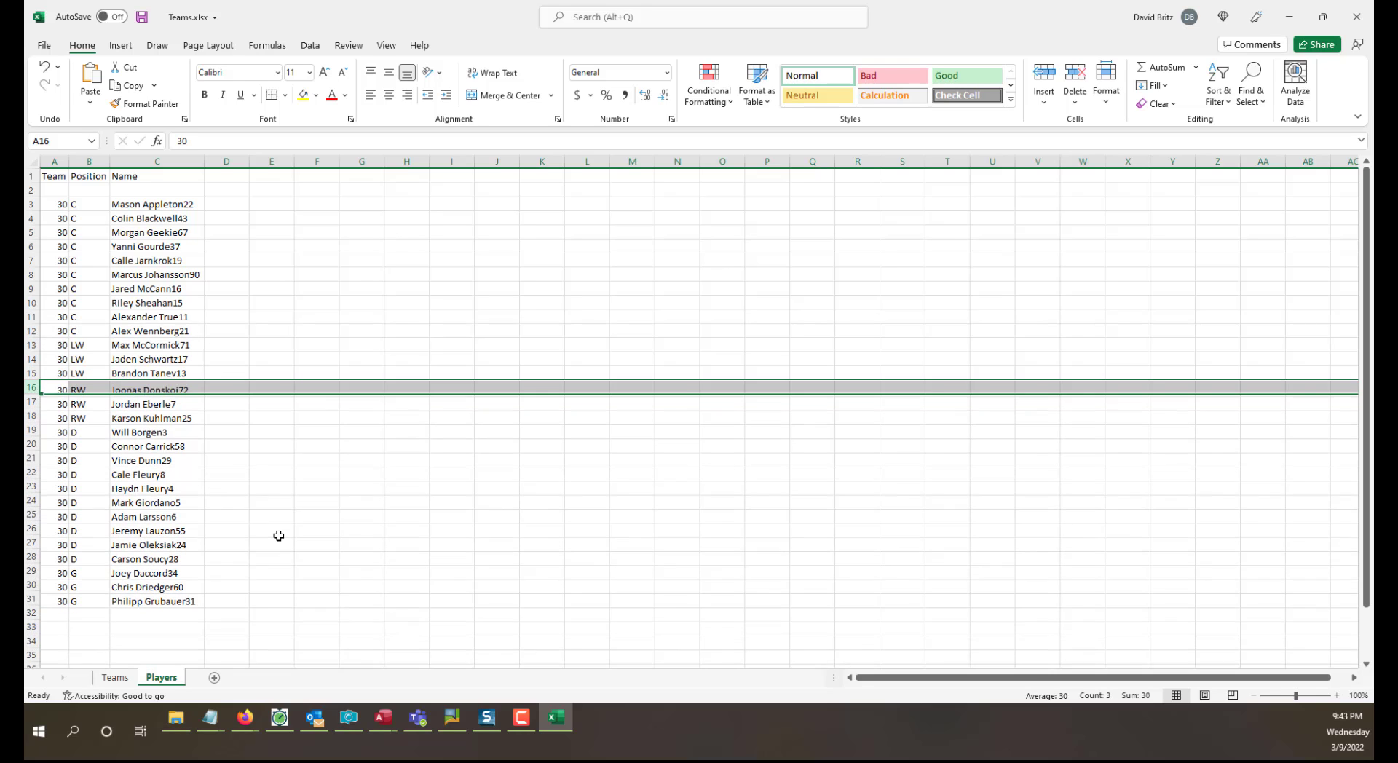
Delete the blank row 2 below the headers and widen the Name column.
{"action": "right_click", "coordinate": [29, 190]}
{"action": "left_click", "coordinate": [70, 326]}
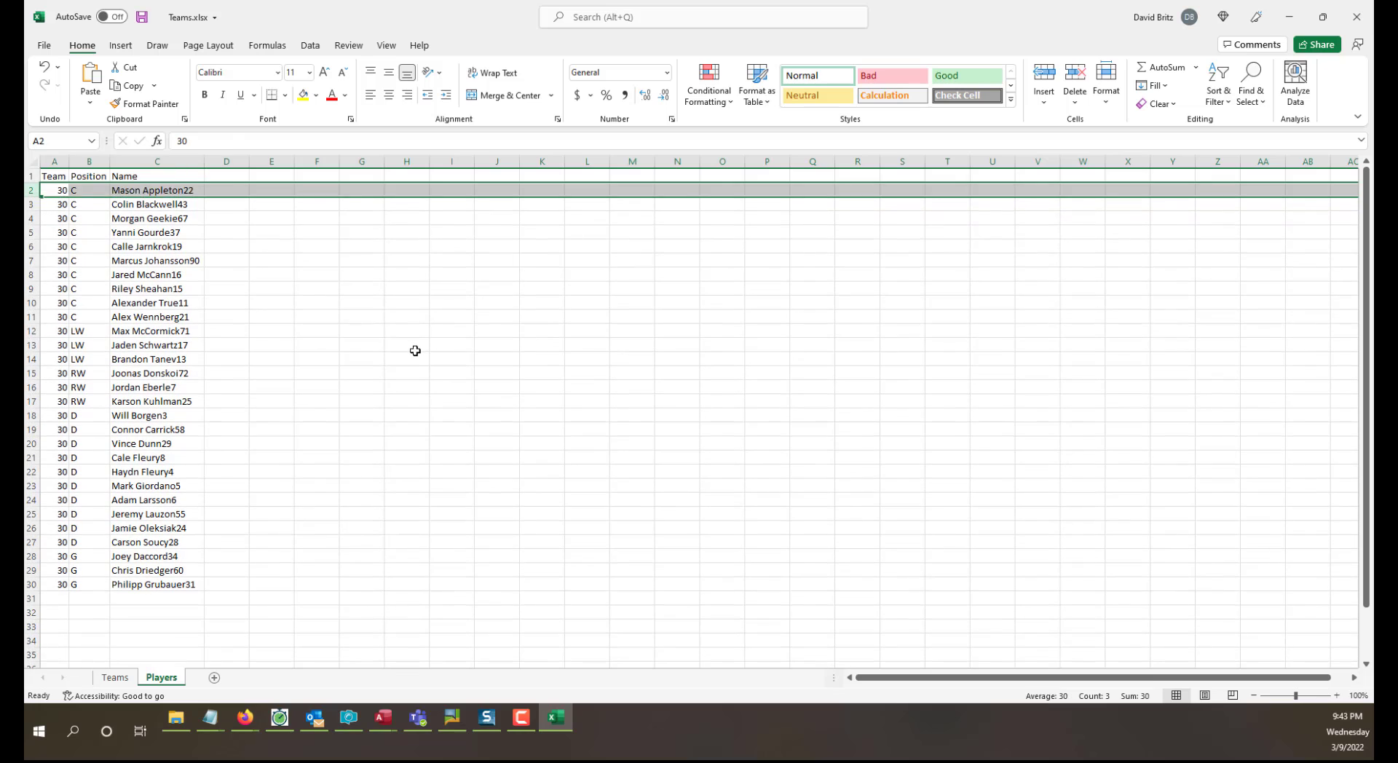
{"action": "left_click", "coordinate": [414, 348]}
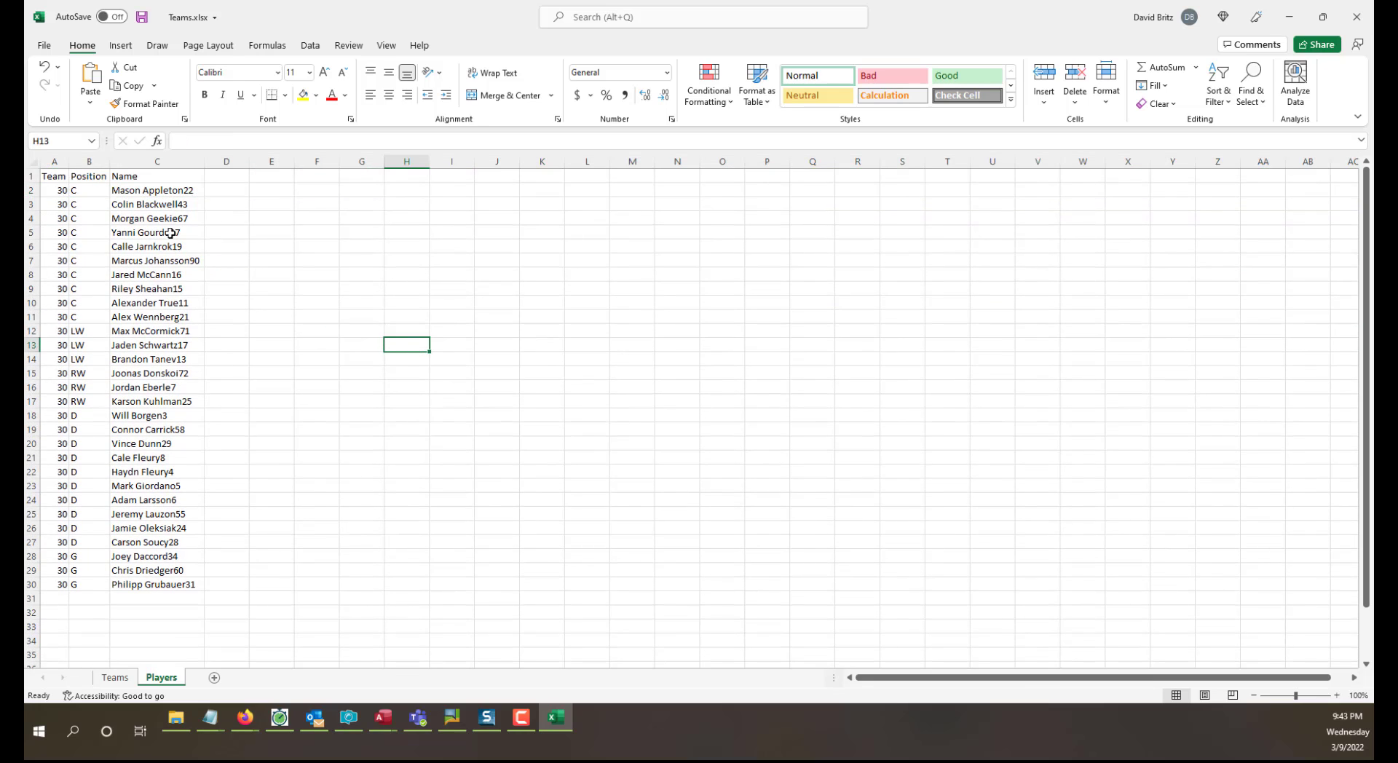
{"action": "left_click", "coordinate": [165, 249]}
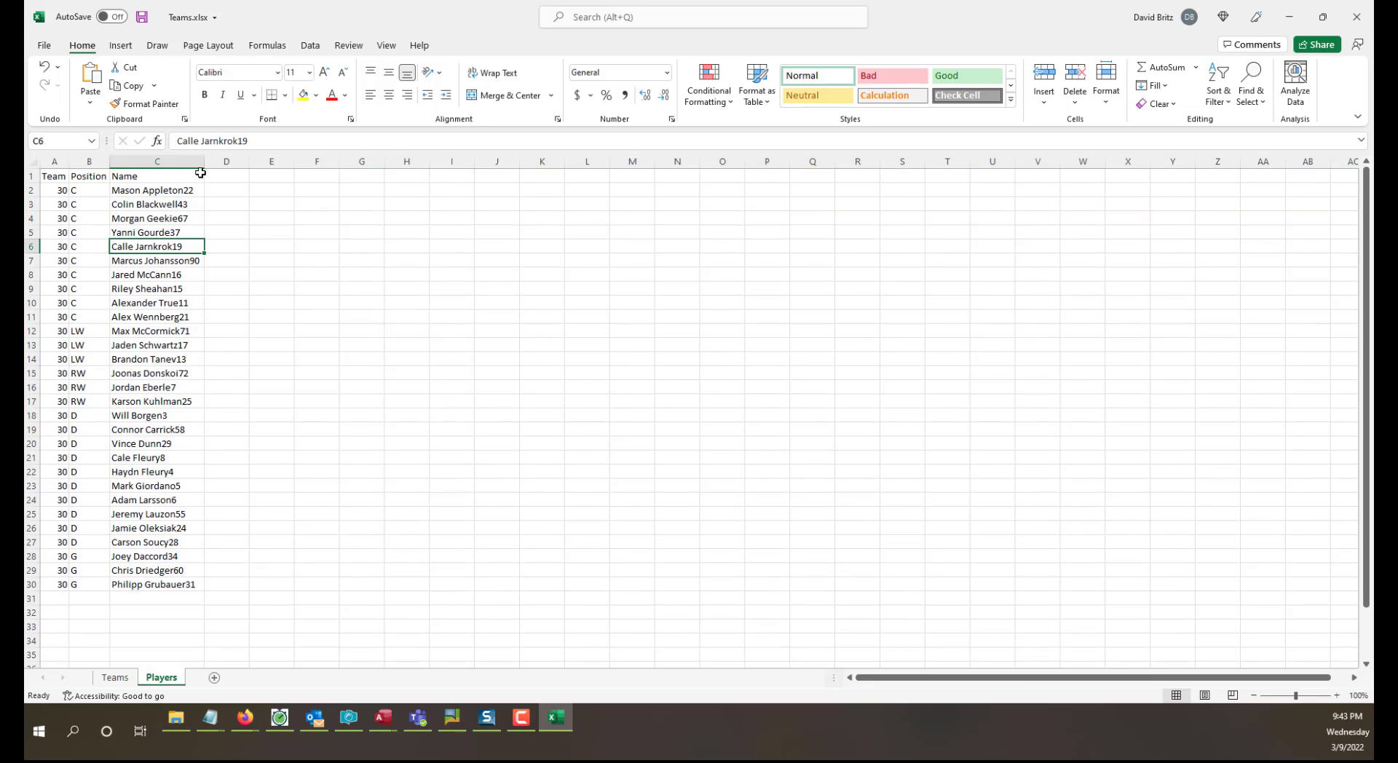
{"action": "left_click_drag", "start_coordinate": [205, 162], "coordinate": [242, 168]}
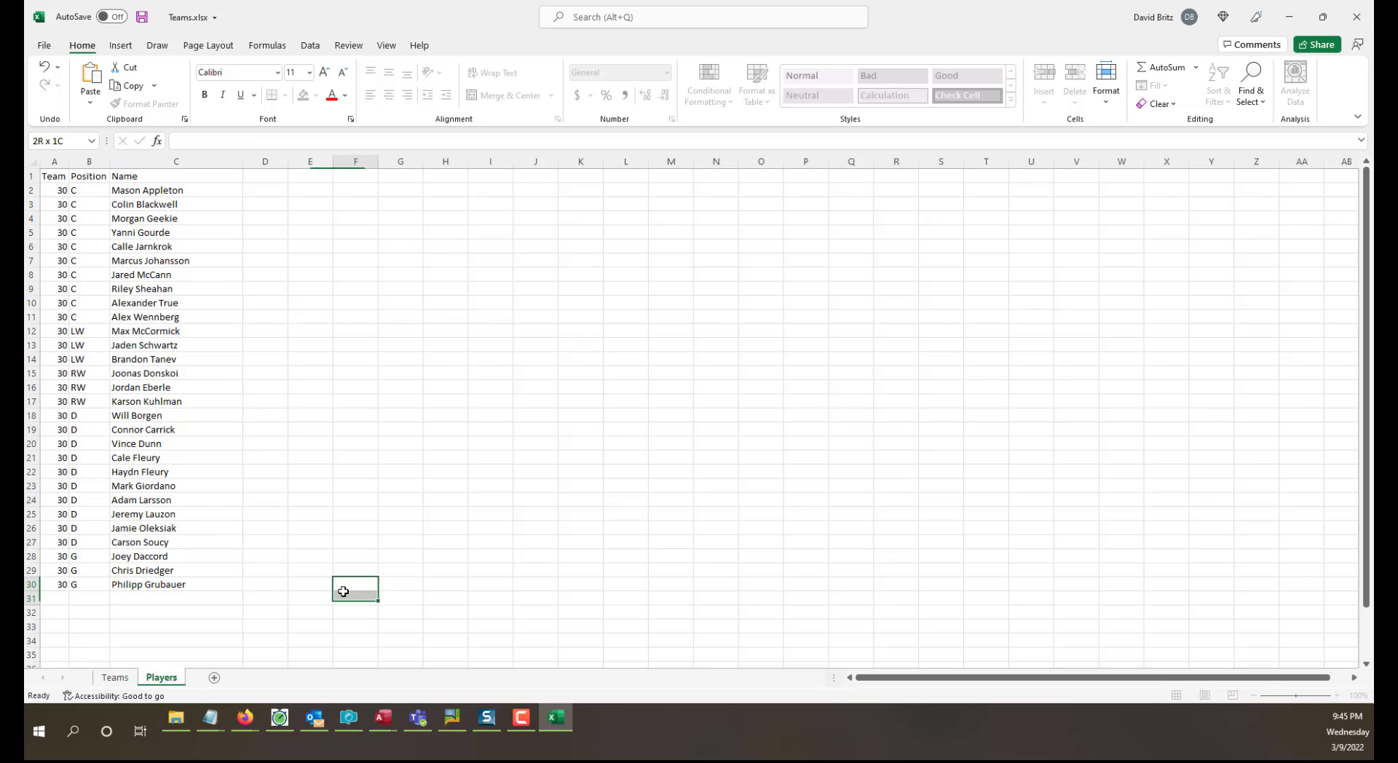
{"action": "left_click_drag", "start_coordinate": [344, 590], "coordinate": [361, 608]}
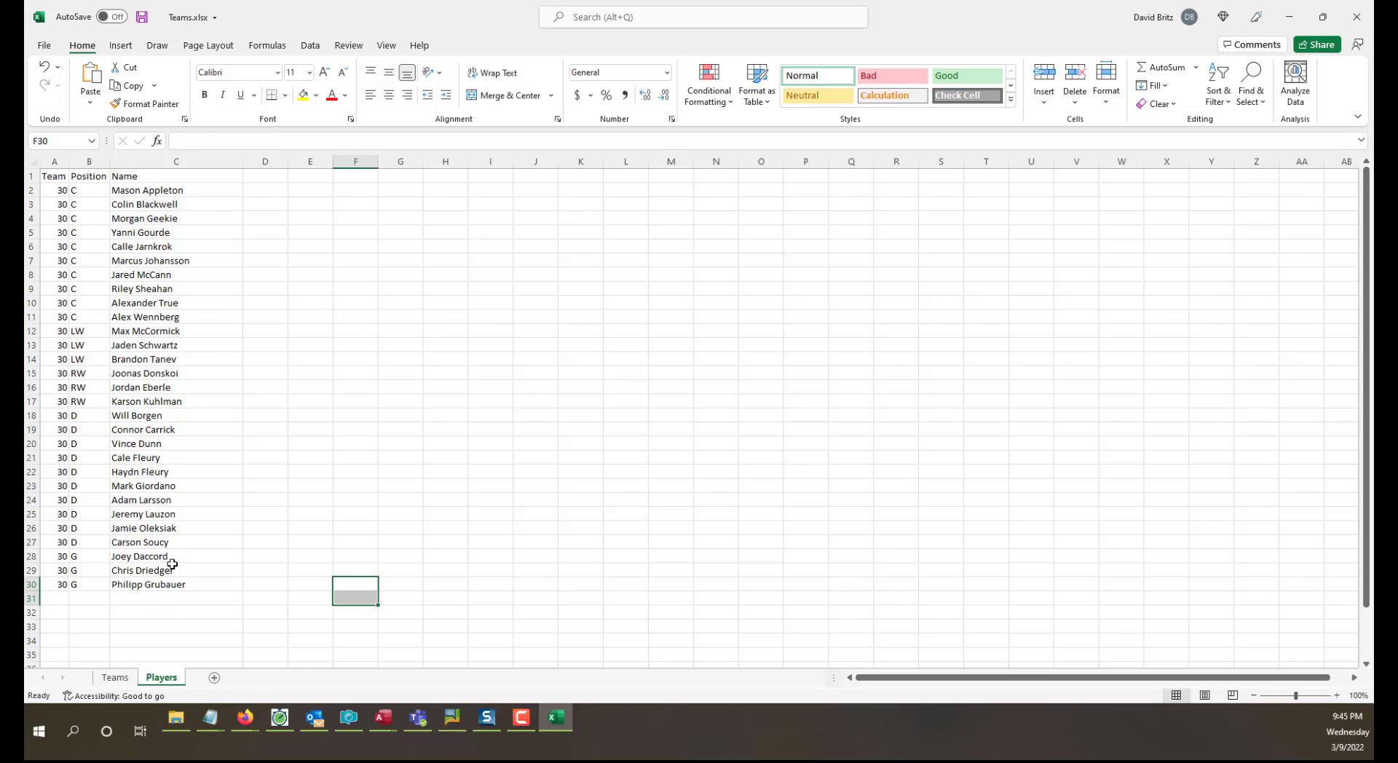
{"action": "left_click_drag", "start_coordinate": [175, 584], "coordinate": [175, 192]}
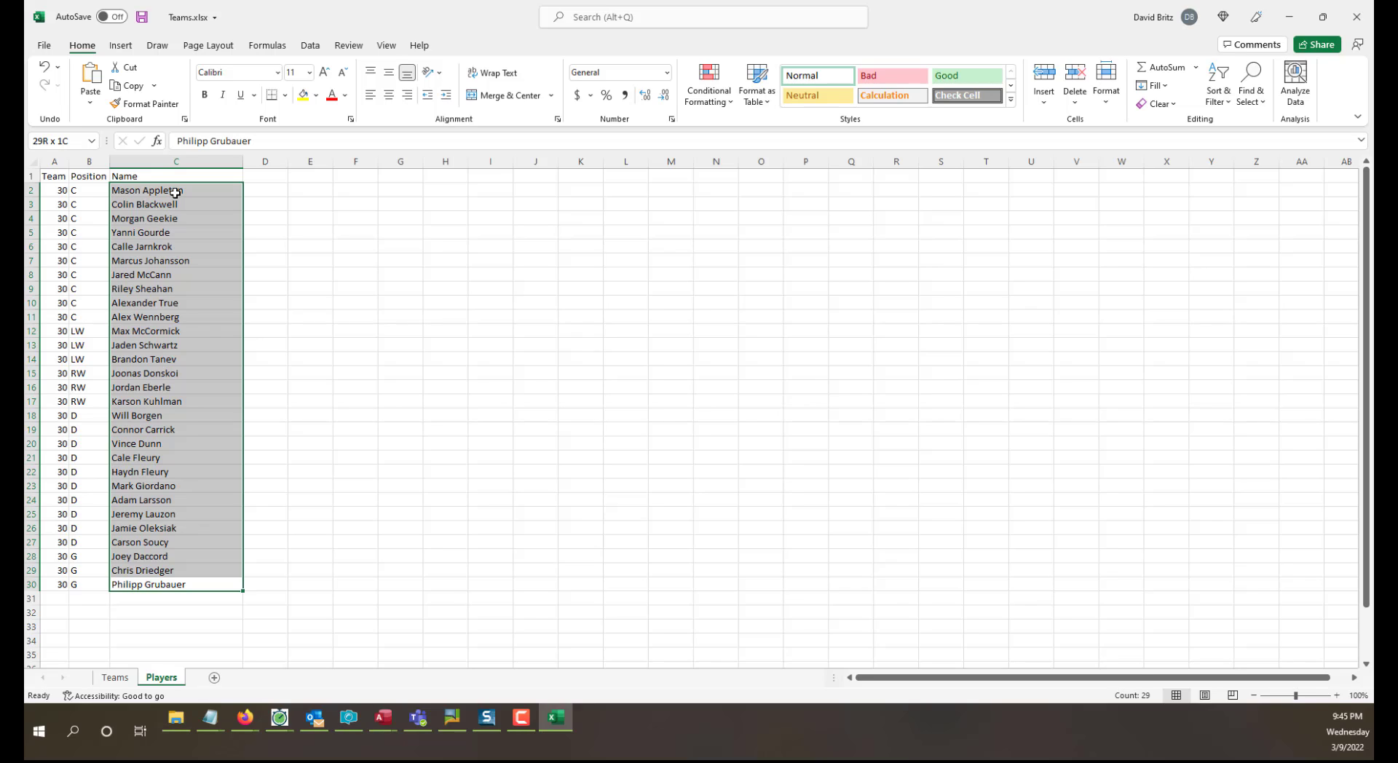
{"action": "left_click_drag", "start_coordinate": [175, 192], "coordinate": [175, 192]}
Start Text to Columns on the whole Name column C with the Delimited data type.
{"action": "left_click", "coordinate": [153, 158]}
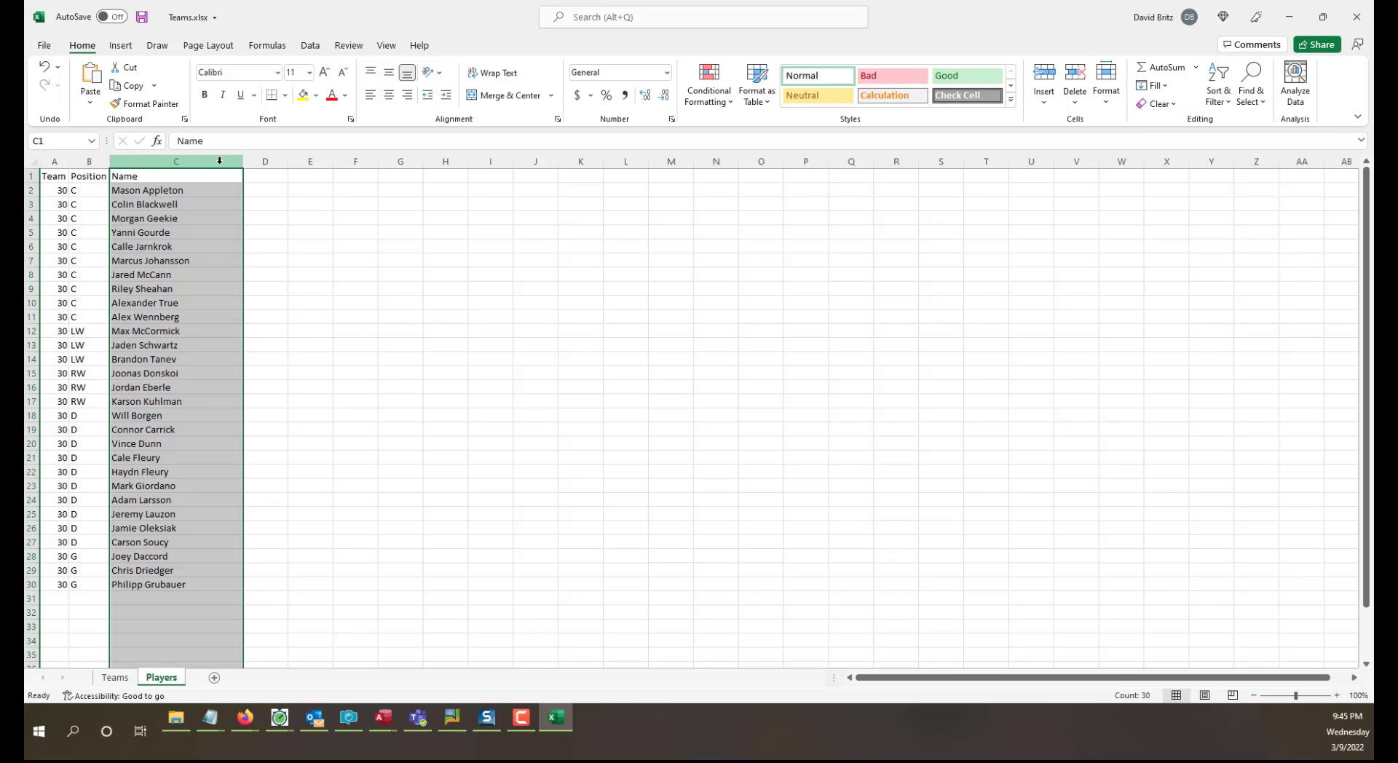
{"action": "left_click", "coordinate": [311, 47]}
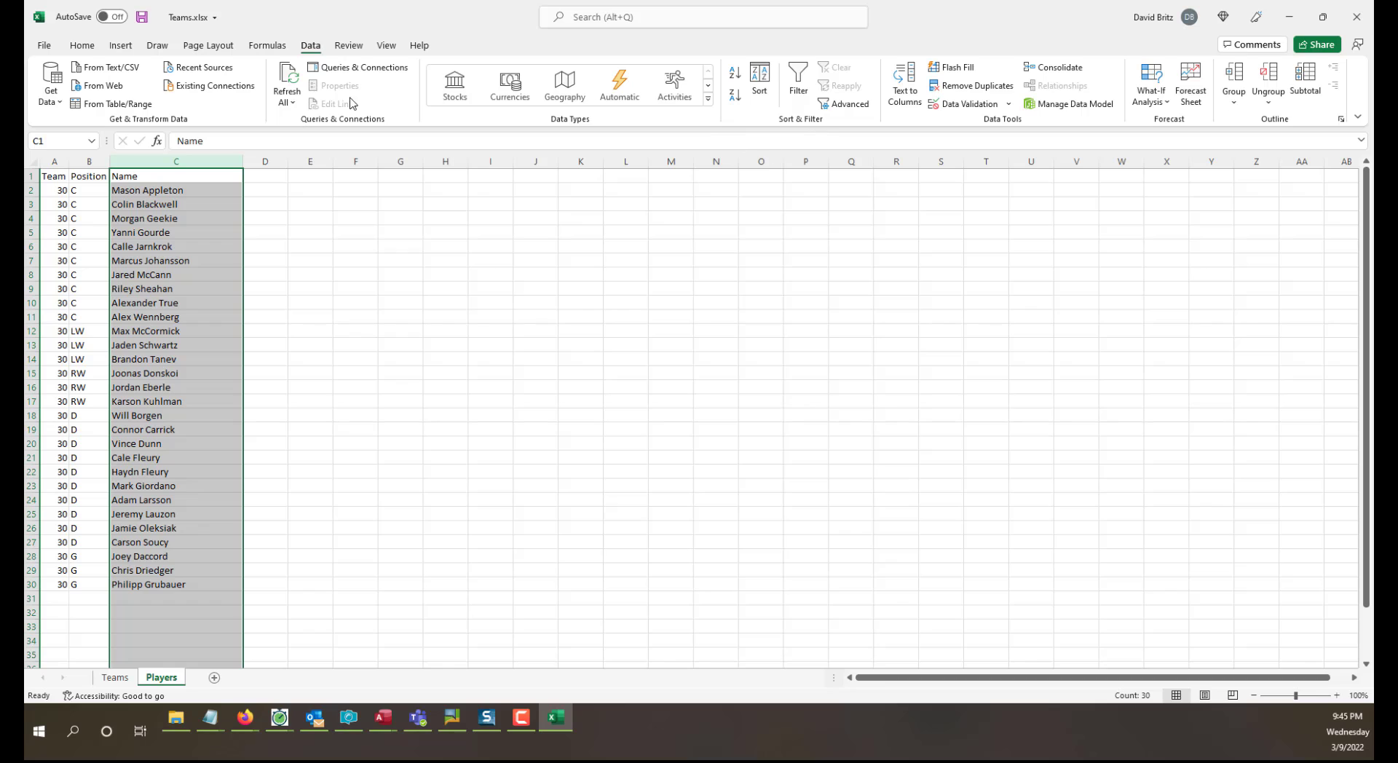
{"action": "left_click", "coordinate": [907, 84]}
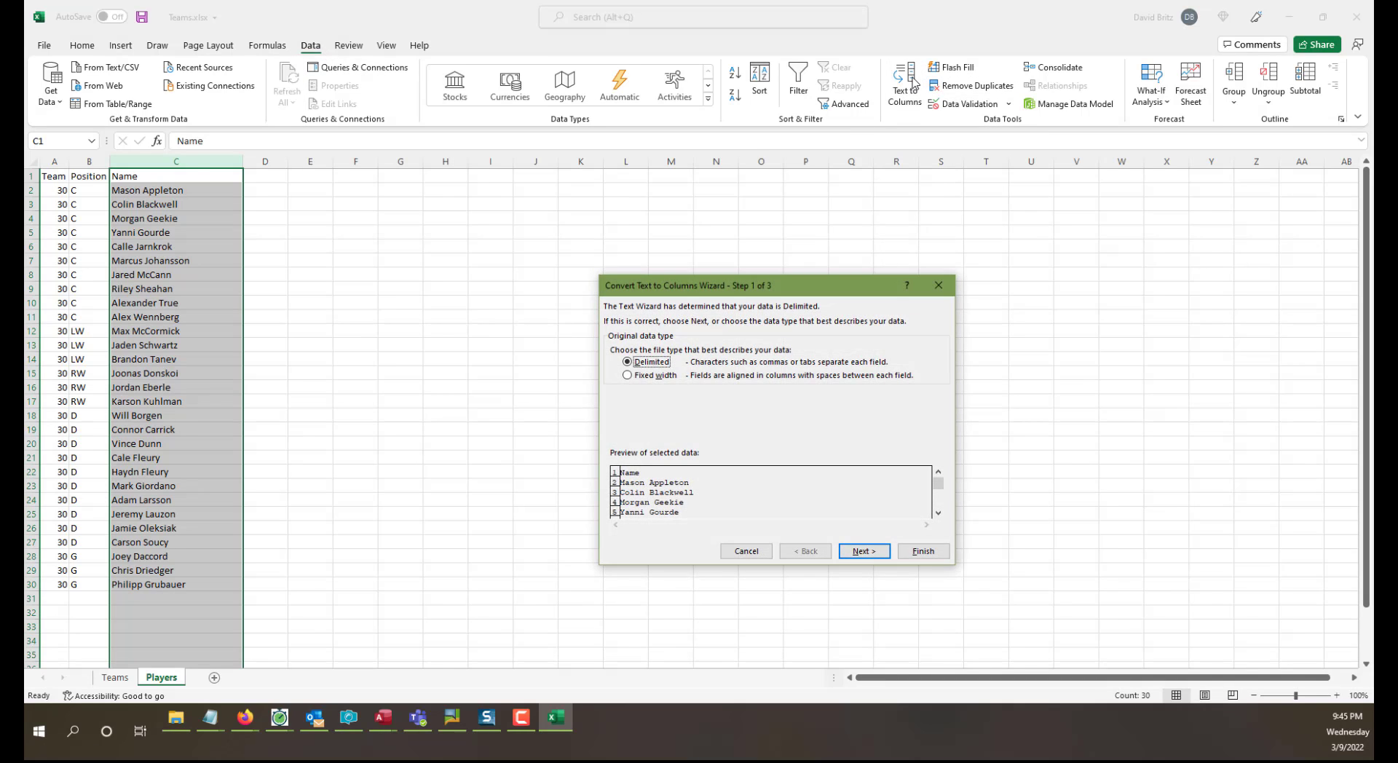
{"action": "left_click_drag", "start_coordinate": [744, 285], "coordinate": [421, 218]}
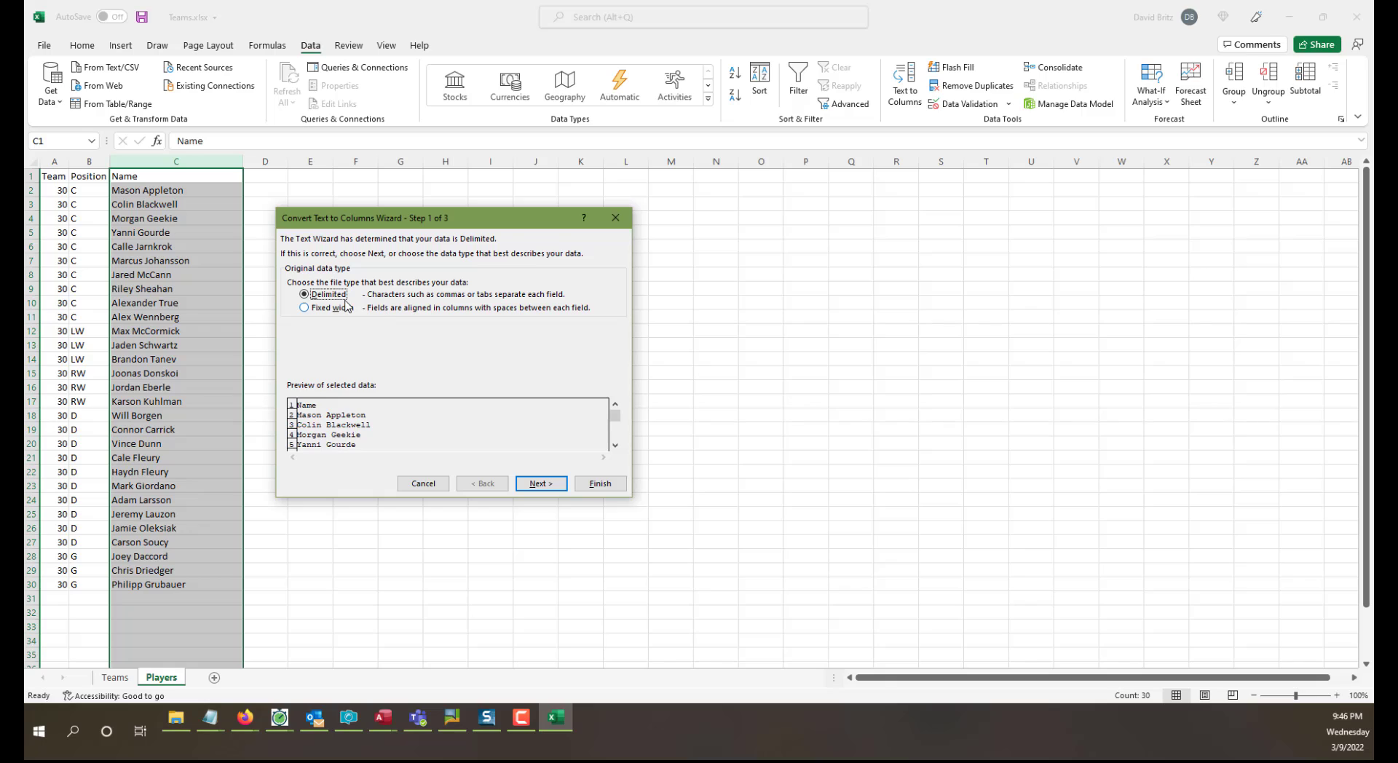
{"action": "left_click", "coordinate": [308, 308]}
{"action": "left_click", "coordinate": [328, 297]}
{"action": "left_click", "coordinate": [531, 490]}
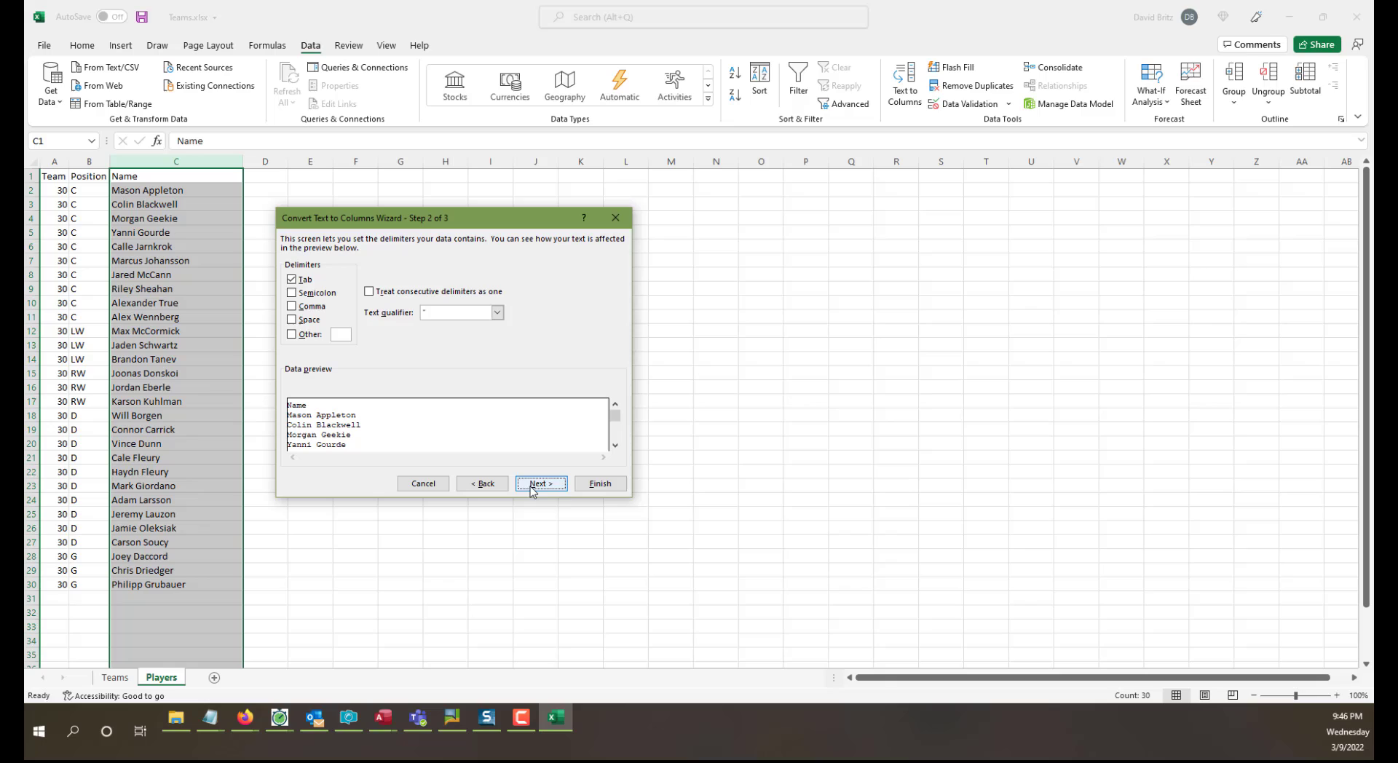
Split the names into two columns using Space instead of Tab as the delimiter, after checking the rows in the data preview.
{"action": "left_click", "coordinate": [292, 280]}
{"action": "left_click", "coordinate": [291, 319]}
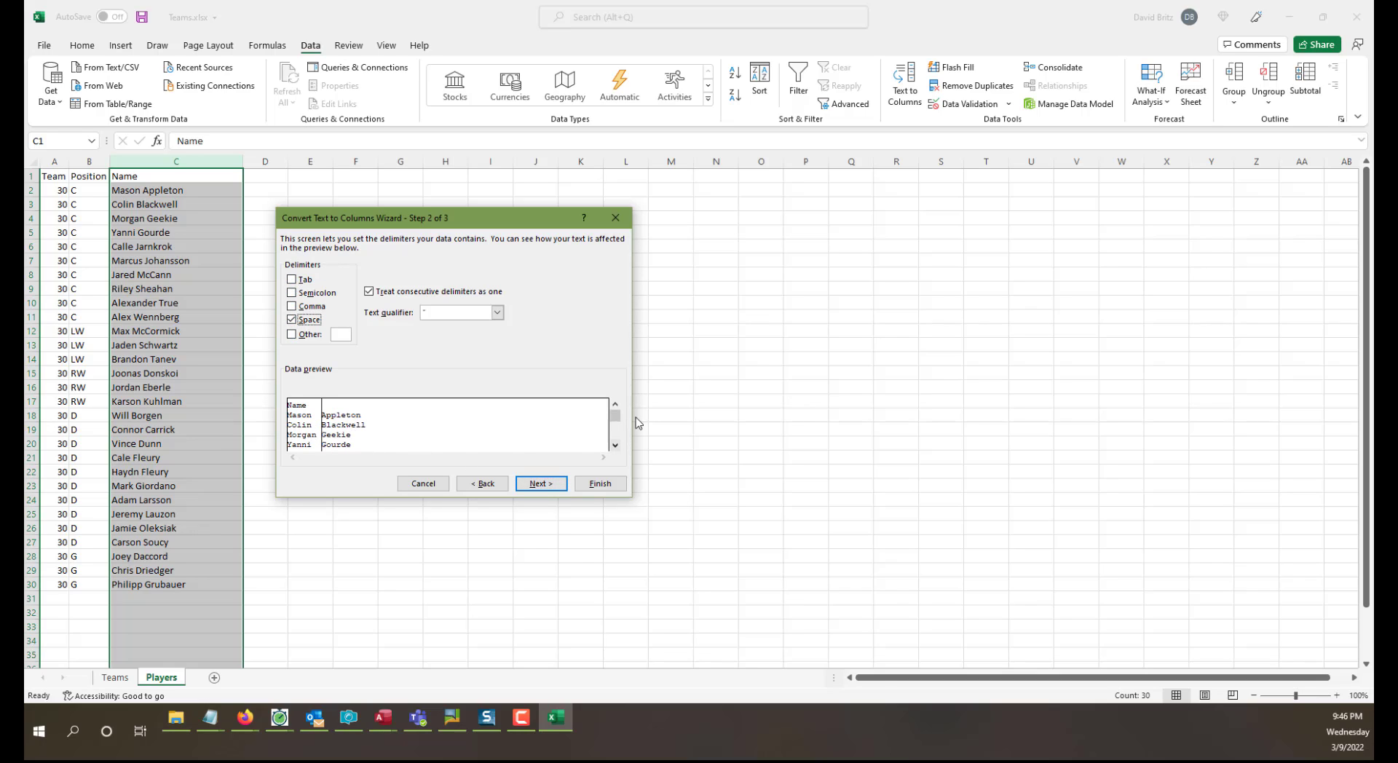
{"action": "left_click_drag", "start_coordinate": [617, 416], "coordinate": [619, 442]}
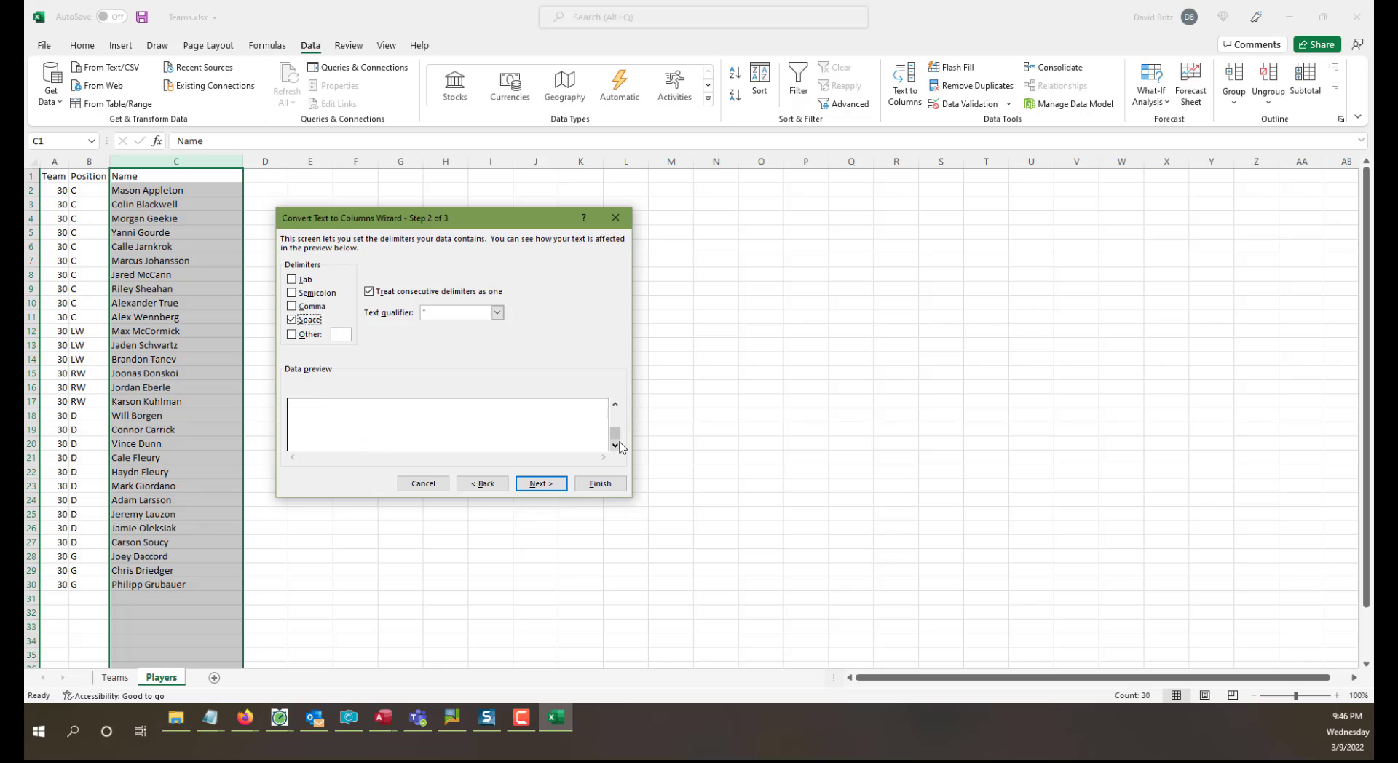
{"action": "left_click", "coordinate": [616, 405]}
{"action": "left_click", "coordinate": [615, 406]}
{"action": "left_click", "coordinate": [616, 406]}
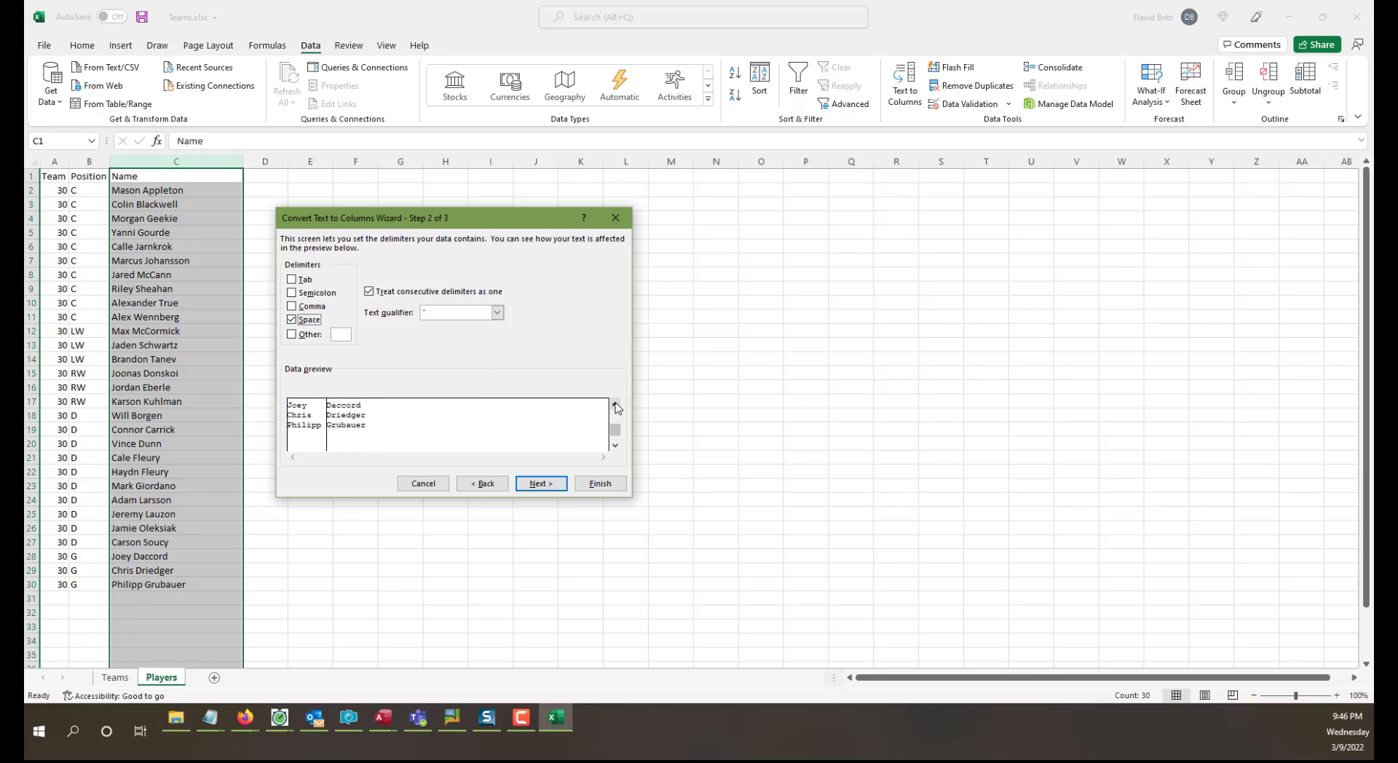
{"action": "left_click", "coordinate": [615, 406]}
{"action": "left_click", "coordinate": [615, 405]}
{"action": "left_click", "coordinate": [616, 406]}
{"action": "left_click", "coordinate": [615, 406]}
{"action": "left_click", "coordinate": [616, 405]}
{"action": "left_click", "coordinate": [616, 406]}
{"action": "left_click", "coordinate": [615, 406]}
{"action": "left_click", "coordinate": [615, 405]}
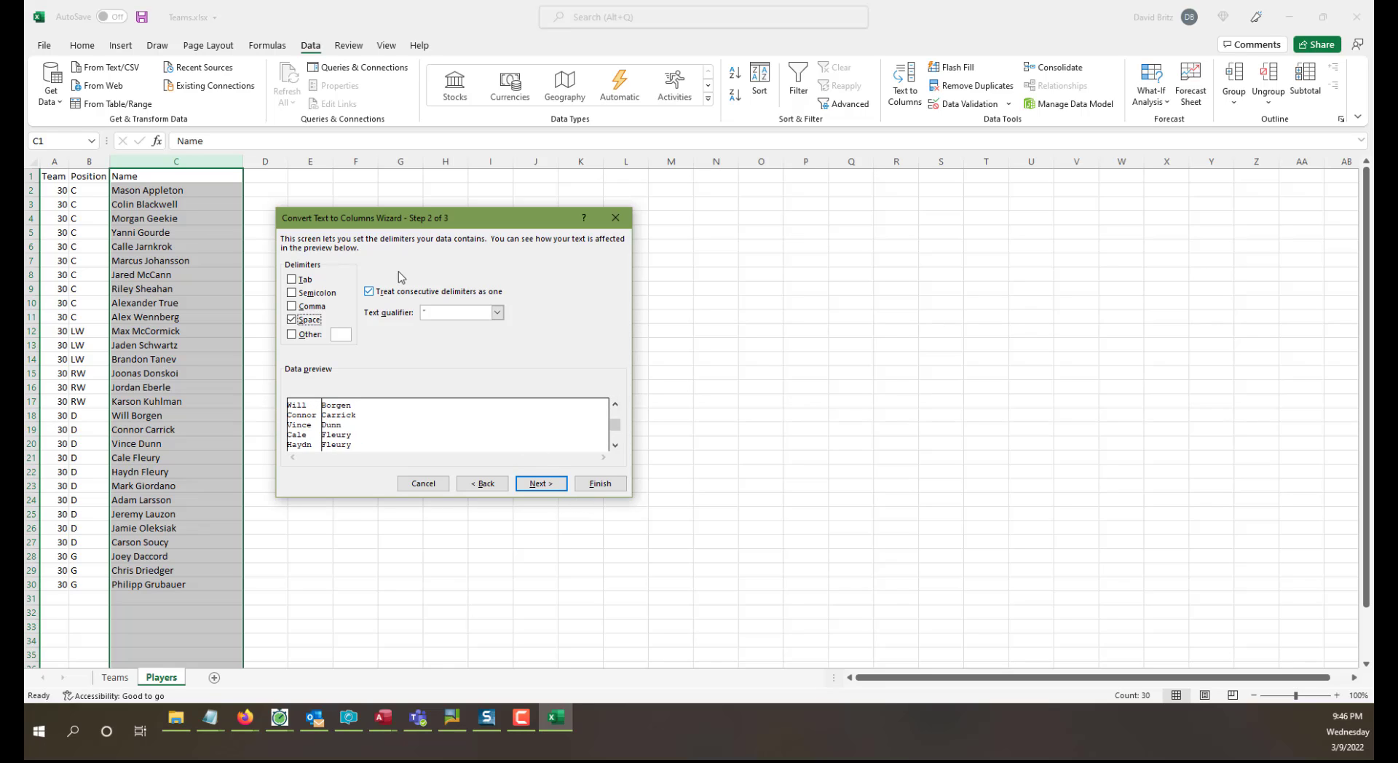
{"action": "left_click", "coordinate": [600, 484]}
{"action": "left_click", "coordinate": [598, 482]}
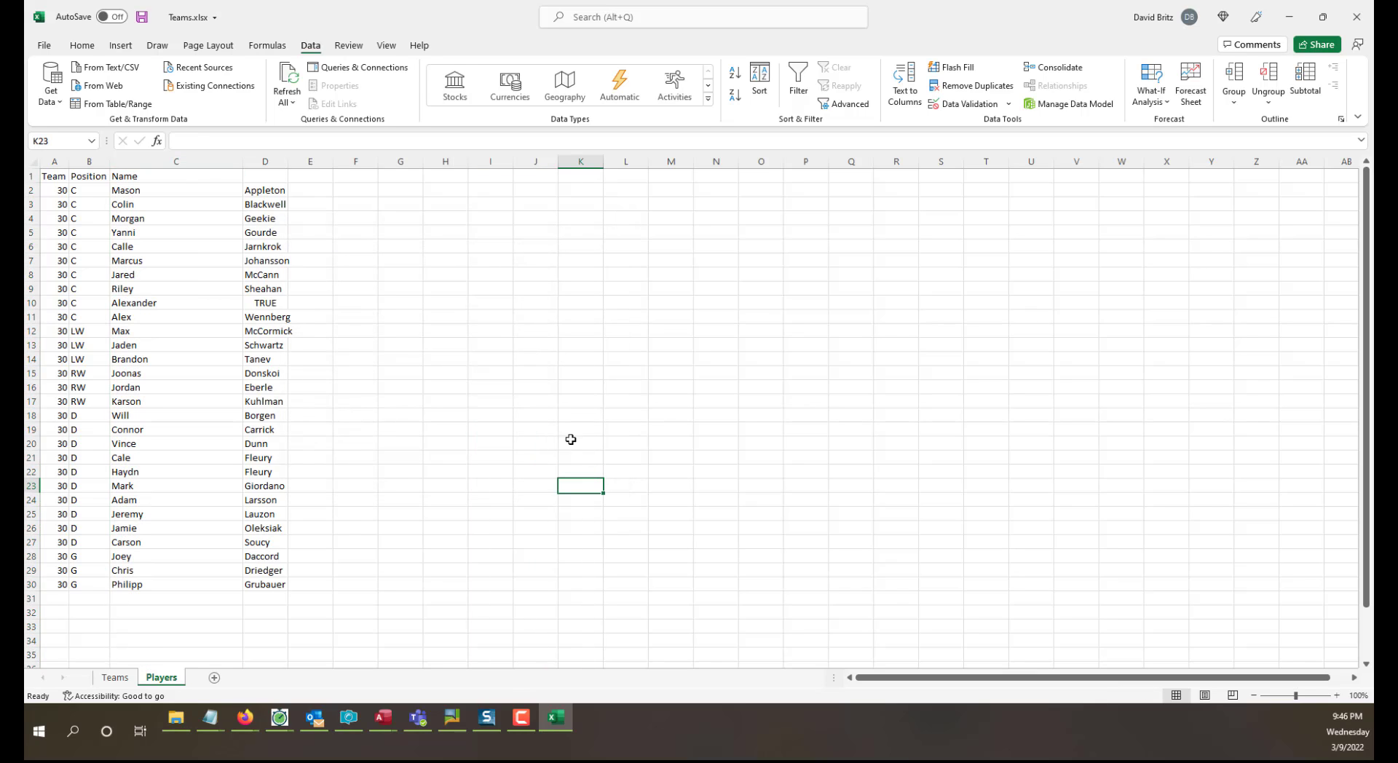
Try to retype the last name in cell D10 as "True" in mixed case.
{"action": "double_click", "coordinate": [274, 304]}
{"action": "left_click_drag", "start_coordinate": [282, 301], "coordinate": [192, 295]}
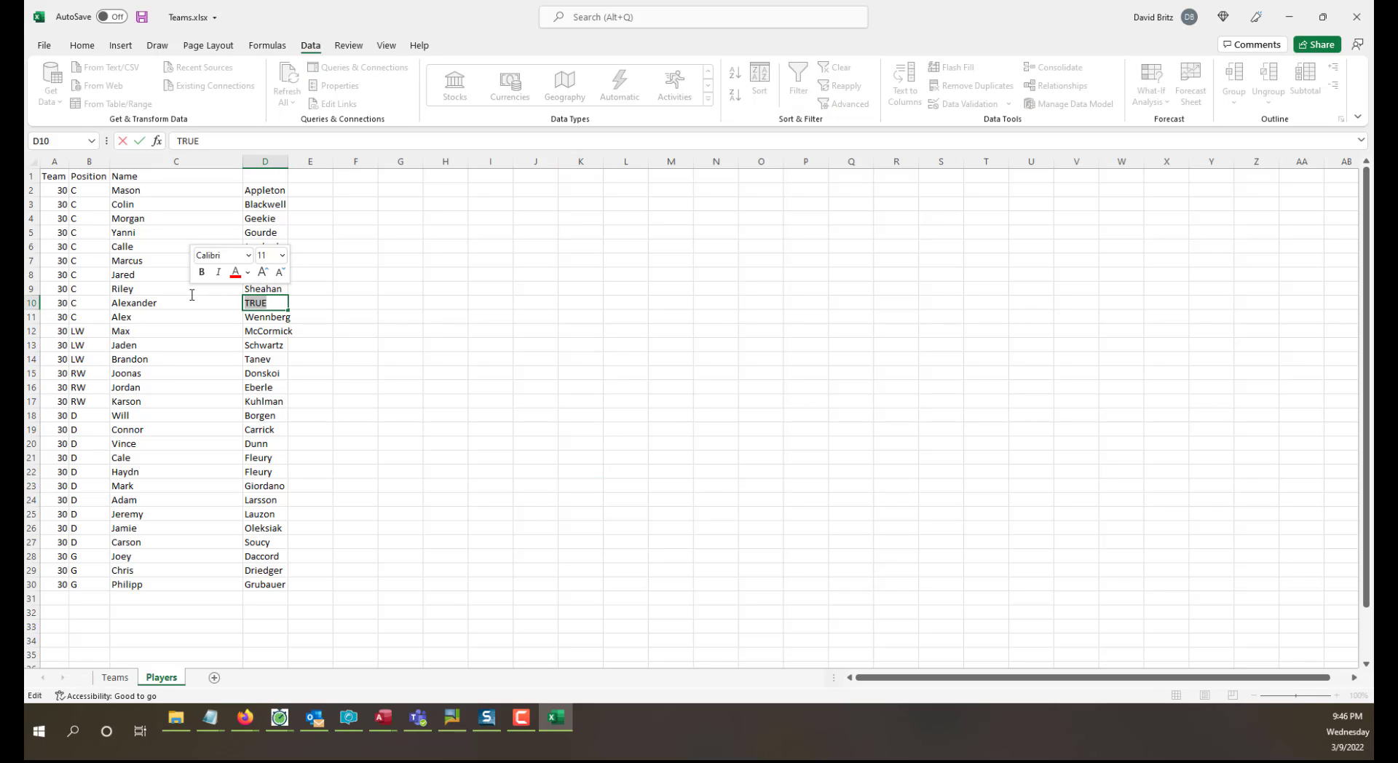
{"action": "type", "text": "TRUE"}
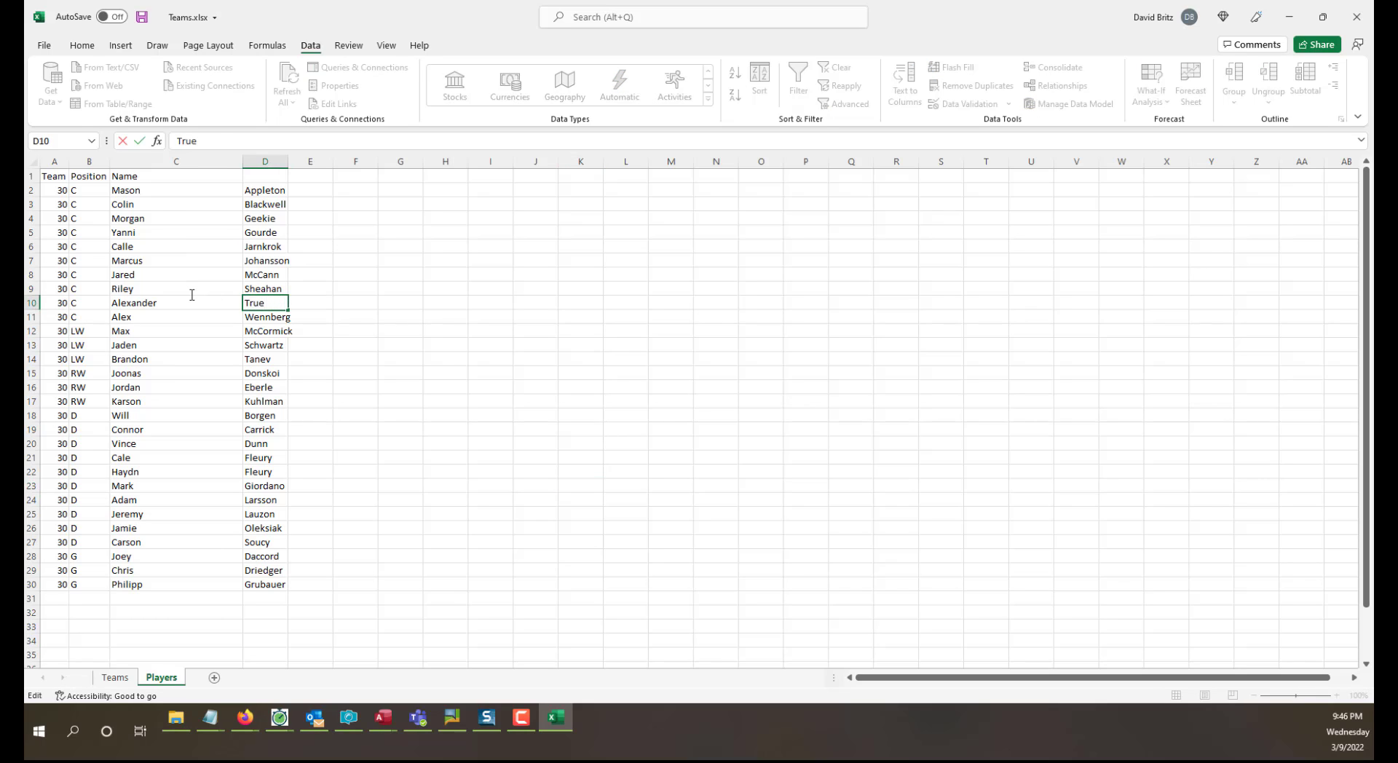
{"action": "key", "text": "Return"}
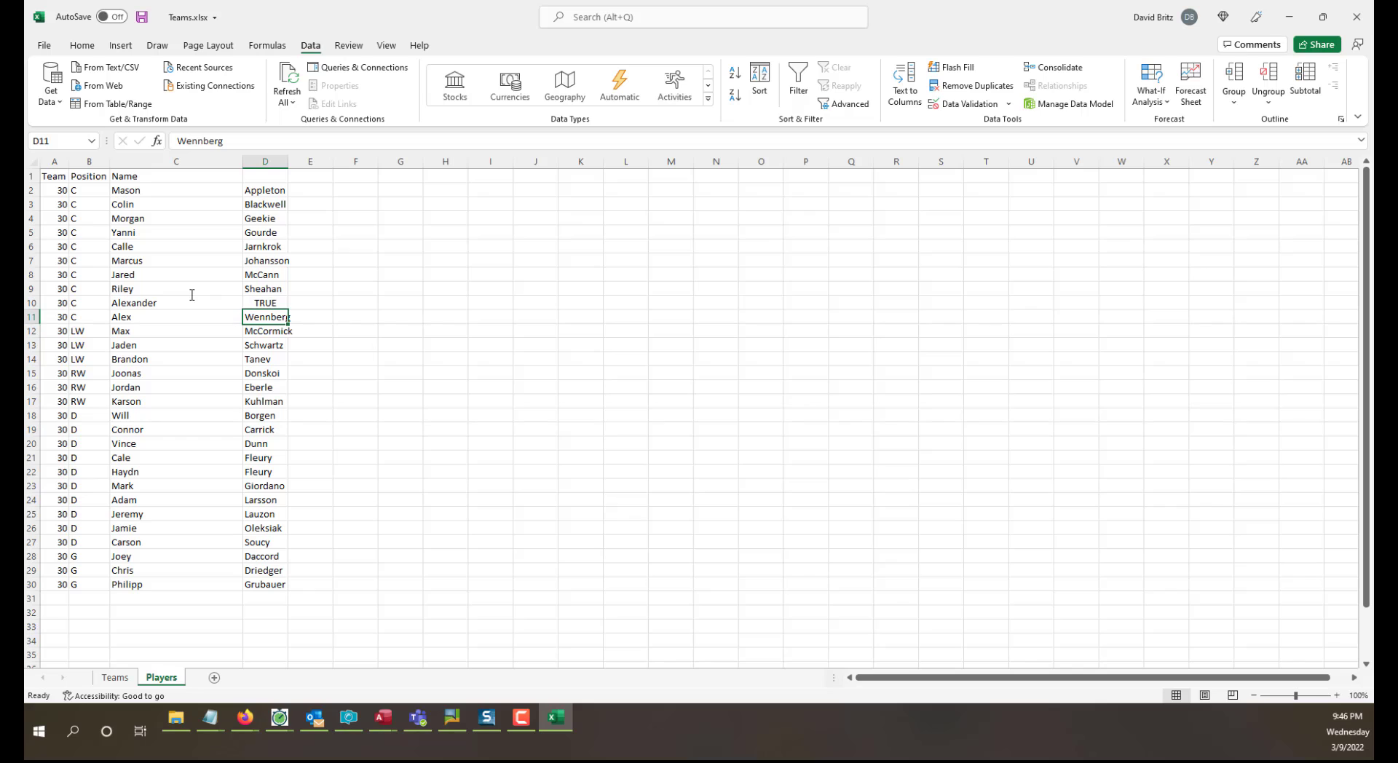
Set the number format of the whole last-name column D to Text.
{"action": "left_click", "coordinate": [271, 161]}
{"action": "left_click", "coordinate": [84, 46]}
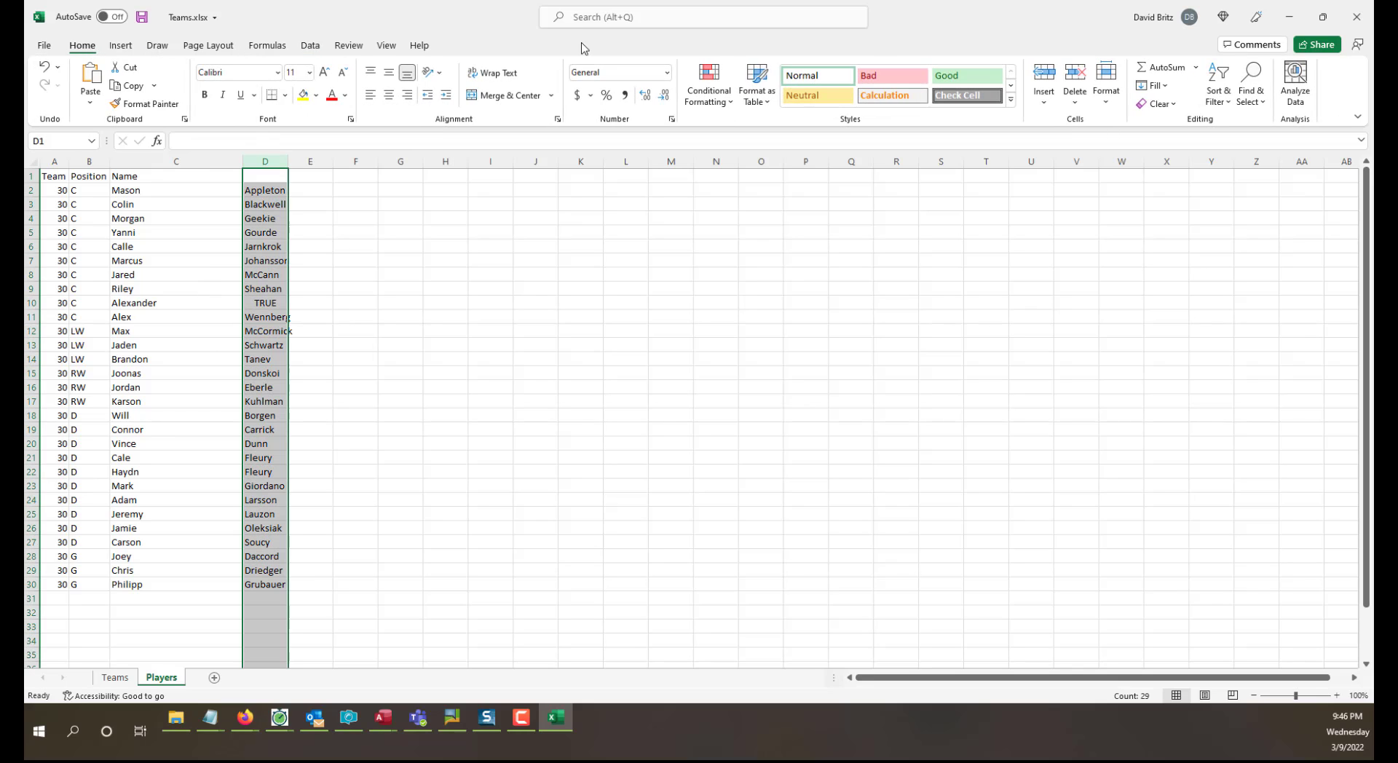
{"action": "left_click", "coordinate": [669, 72]}
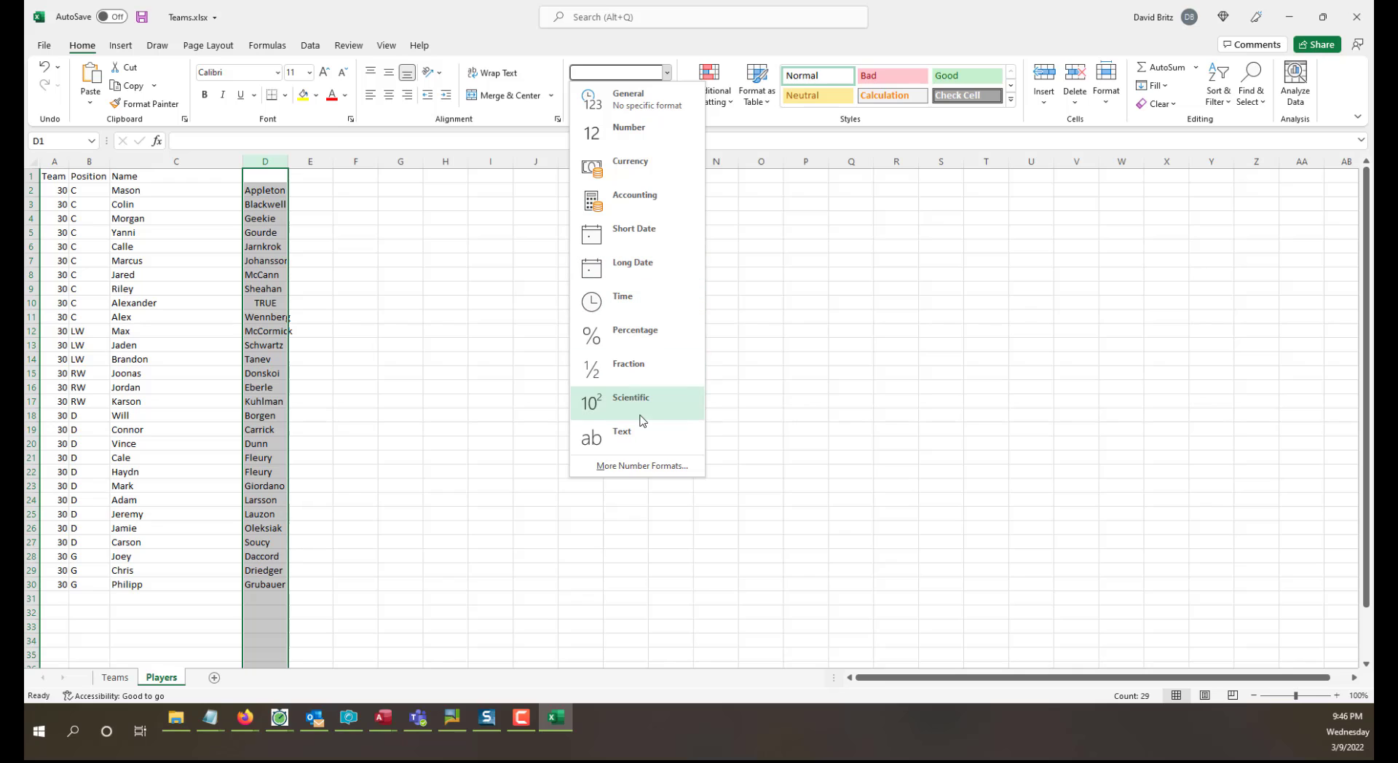
{"action": "left_click", "coordinate": [640, 436]}
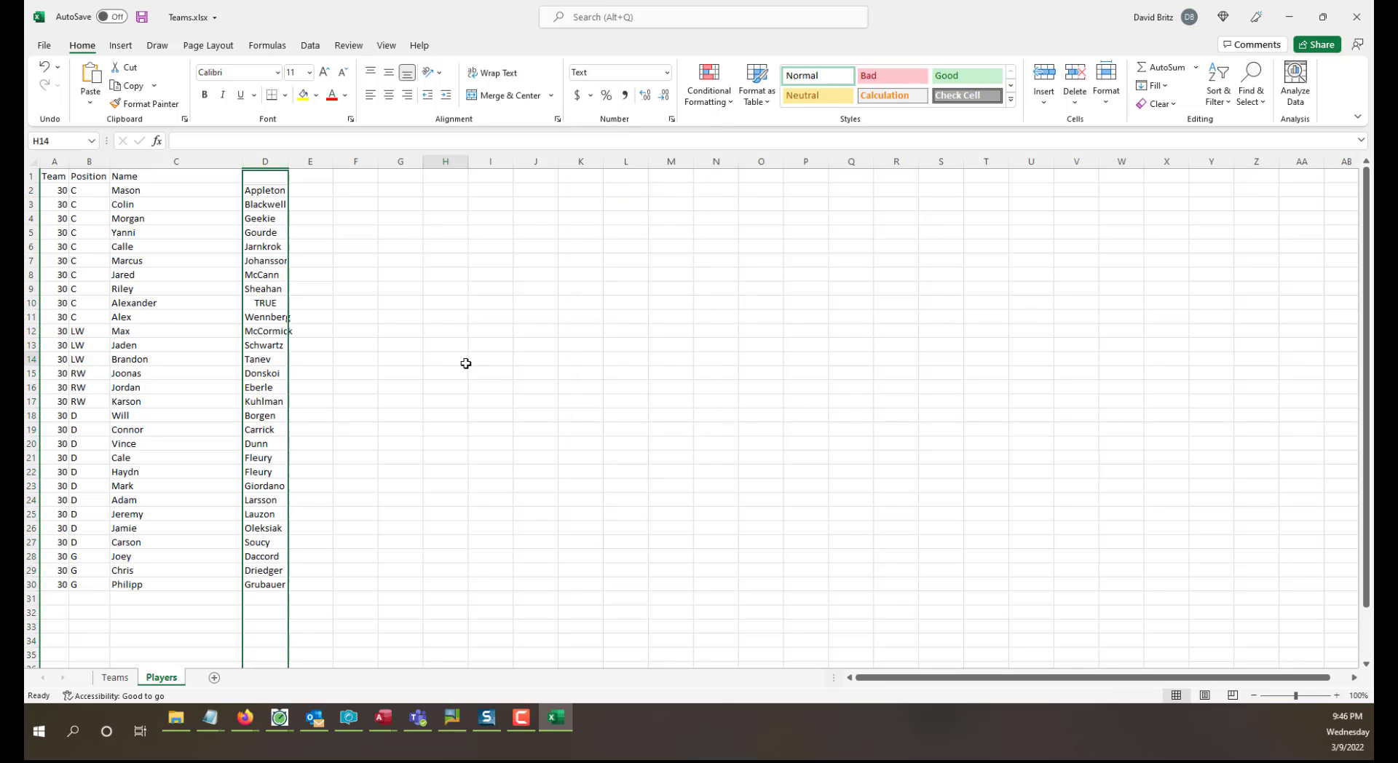
{"action": "left_click", "coordinate": [459, 360]}
Re-enter the last name in cell D10 as "True" and check the cell.
{"action": "double_click", "coordinate": [273, 301]}
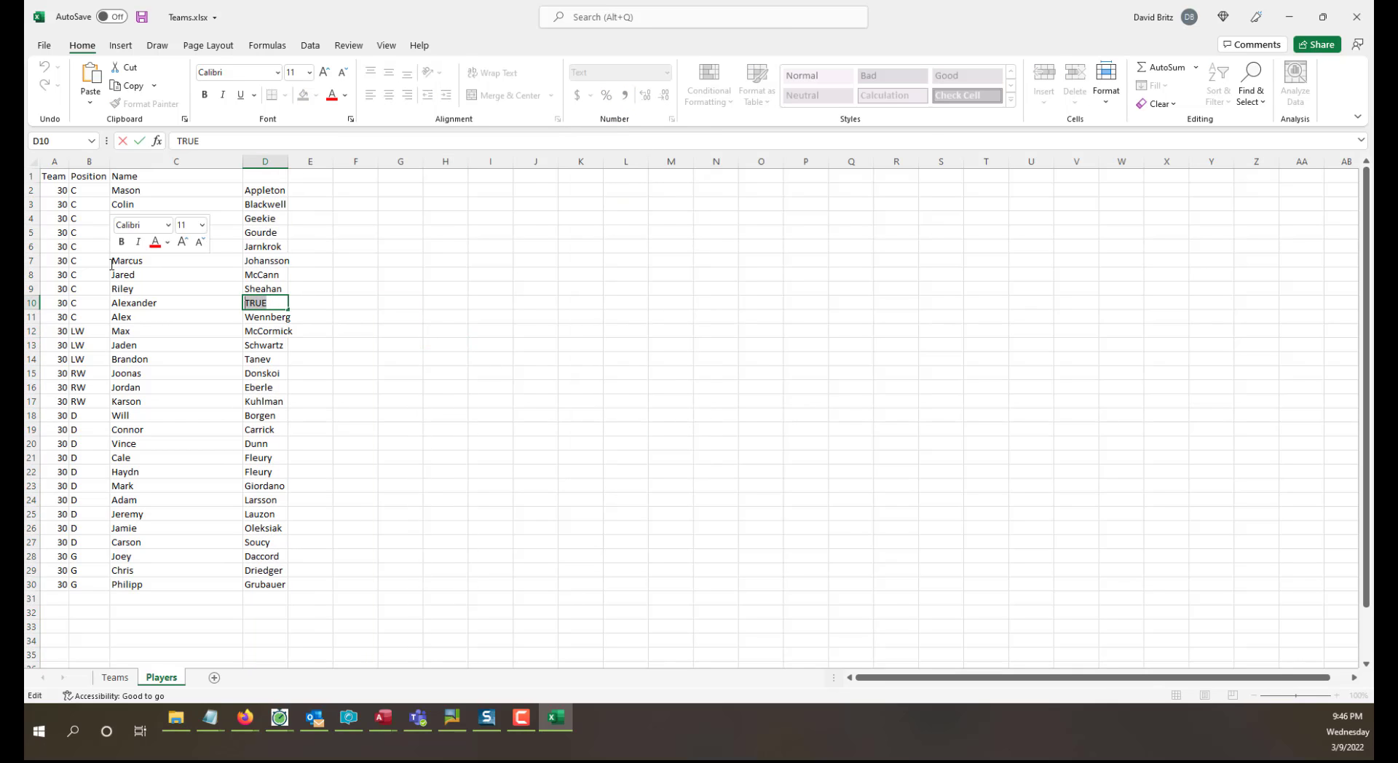
{"action": "type", "text": "True"}
{"action": "key", "text": "Return"}
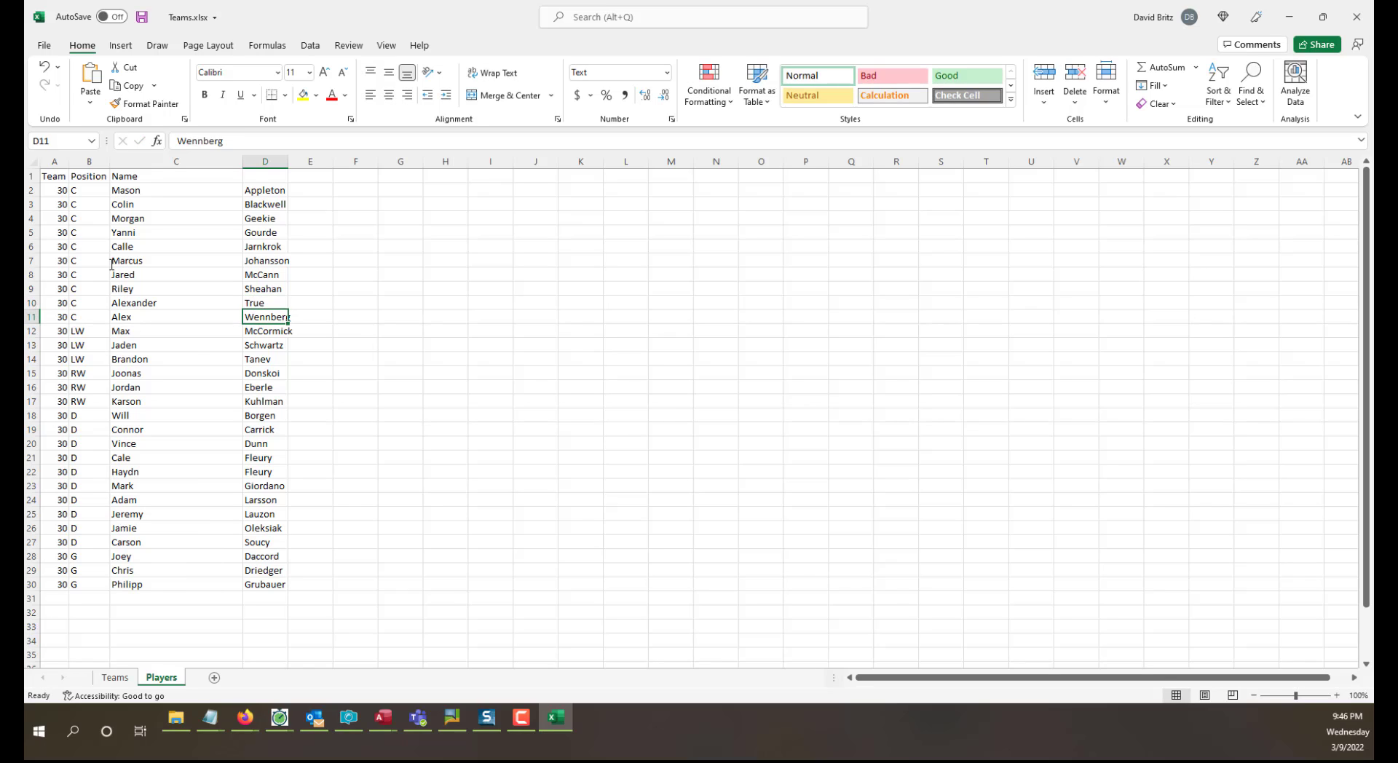
{"action": "left_click", "coordinate": [357, 386]}
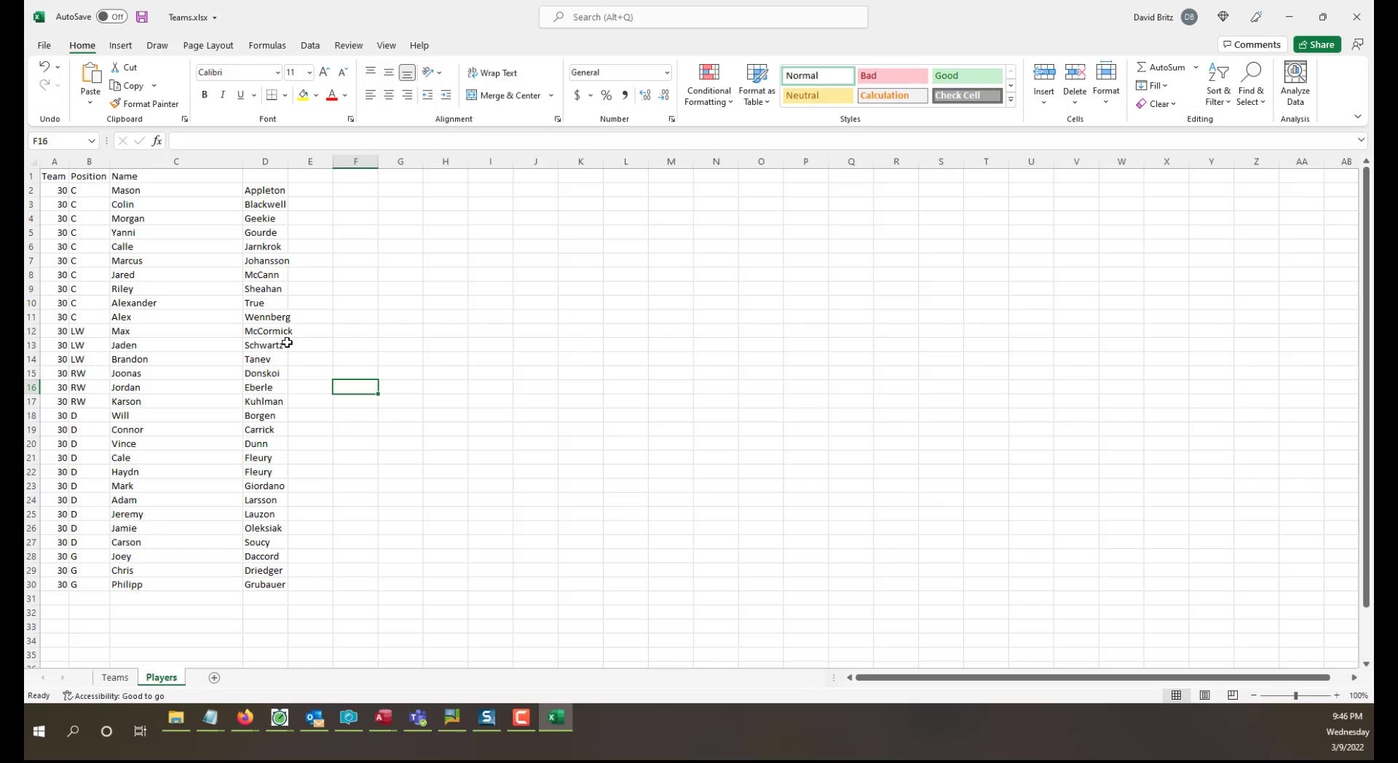
{"action": "left_click", "coordinate": [265, 299]}
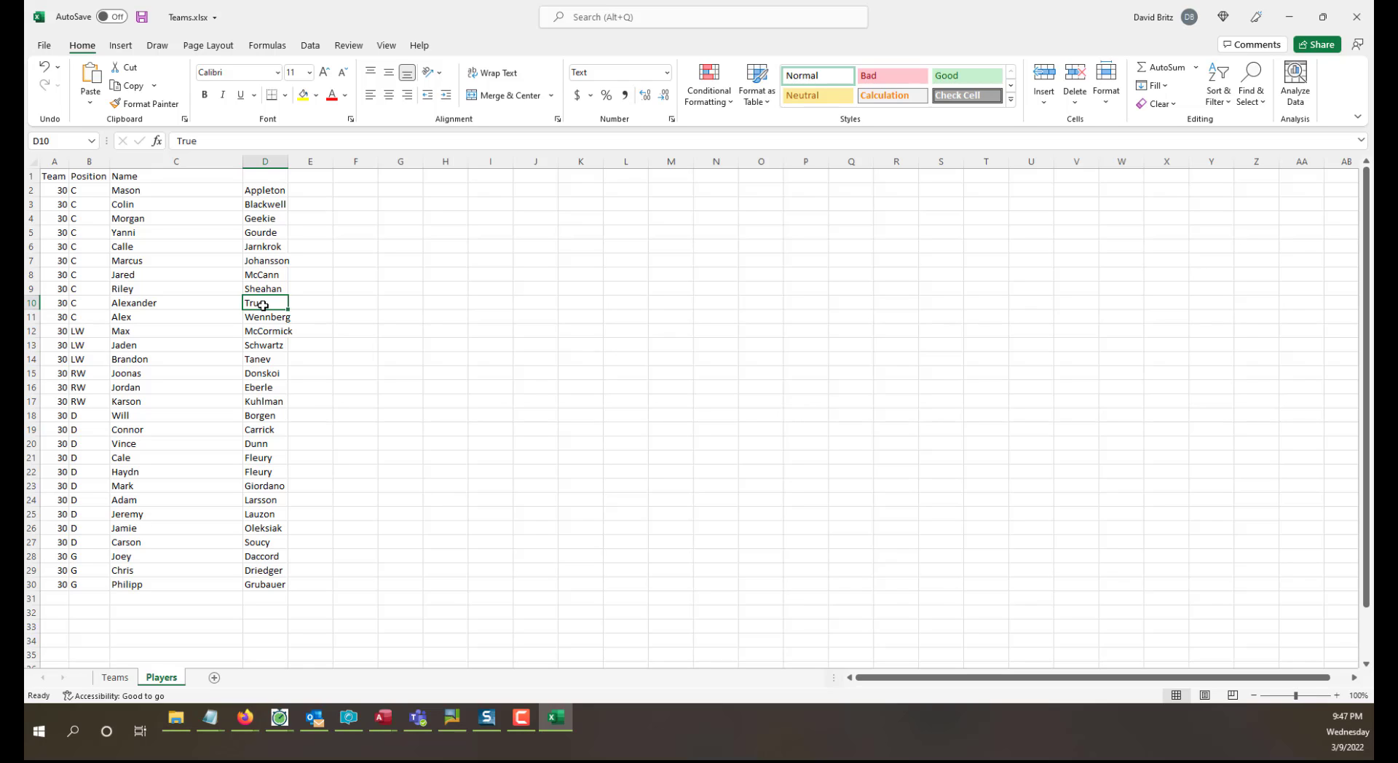
Rename the Name header in C1 to FirstName, enter LastName as the header in D1, and save the workbook.
{"action": "double_click", "coordinate": [174, 179]}
{"action": "left_click_drag", "start_coordinate": [174, 179], "coordinate": [111, 176]}
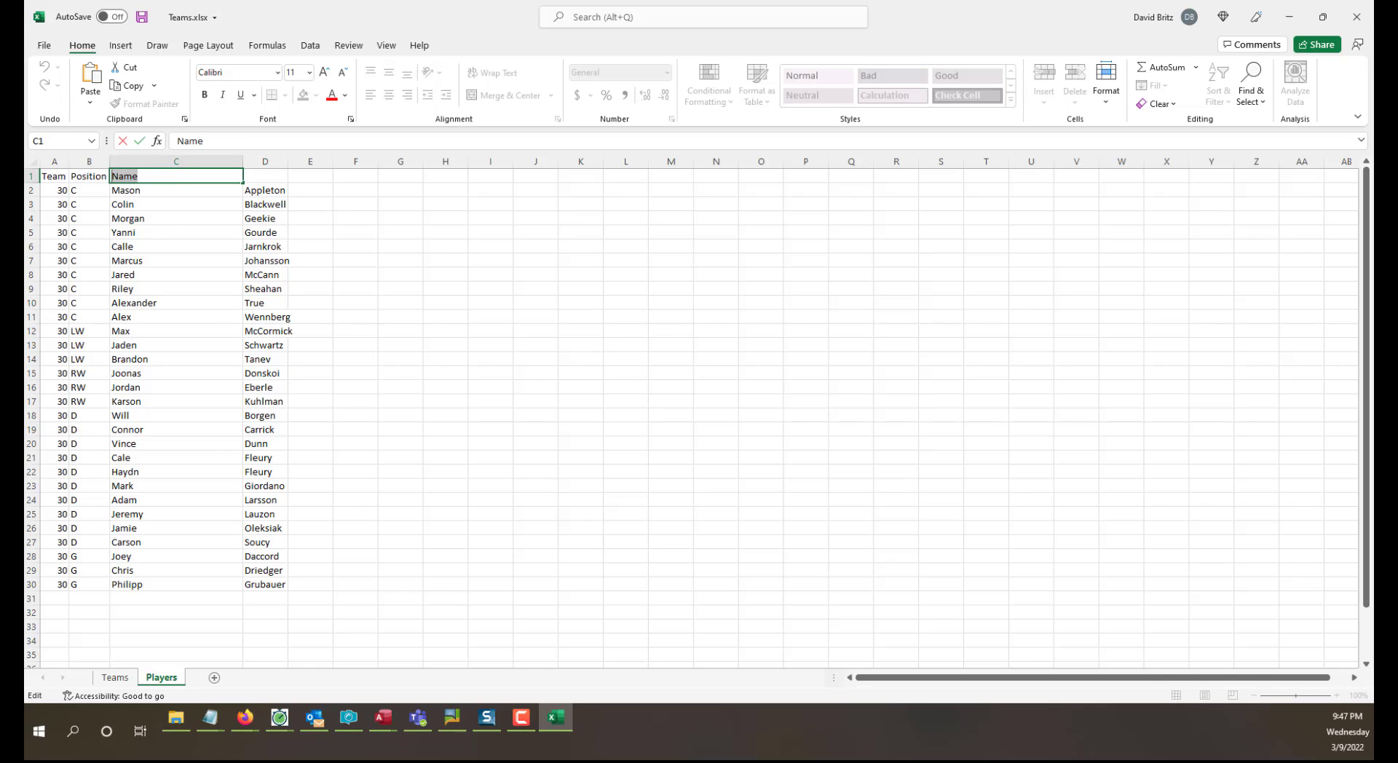
{"action": "type", "text": "FirstName"}
{"action": "key", "text": "Tab"}
{"action": "type", "text": "LastNa"}
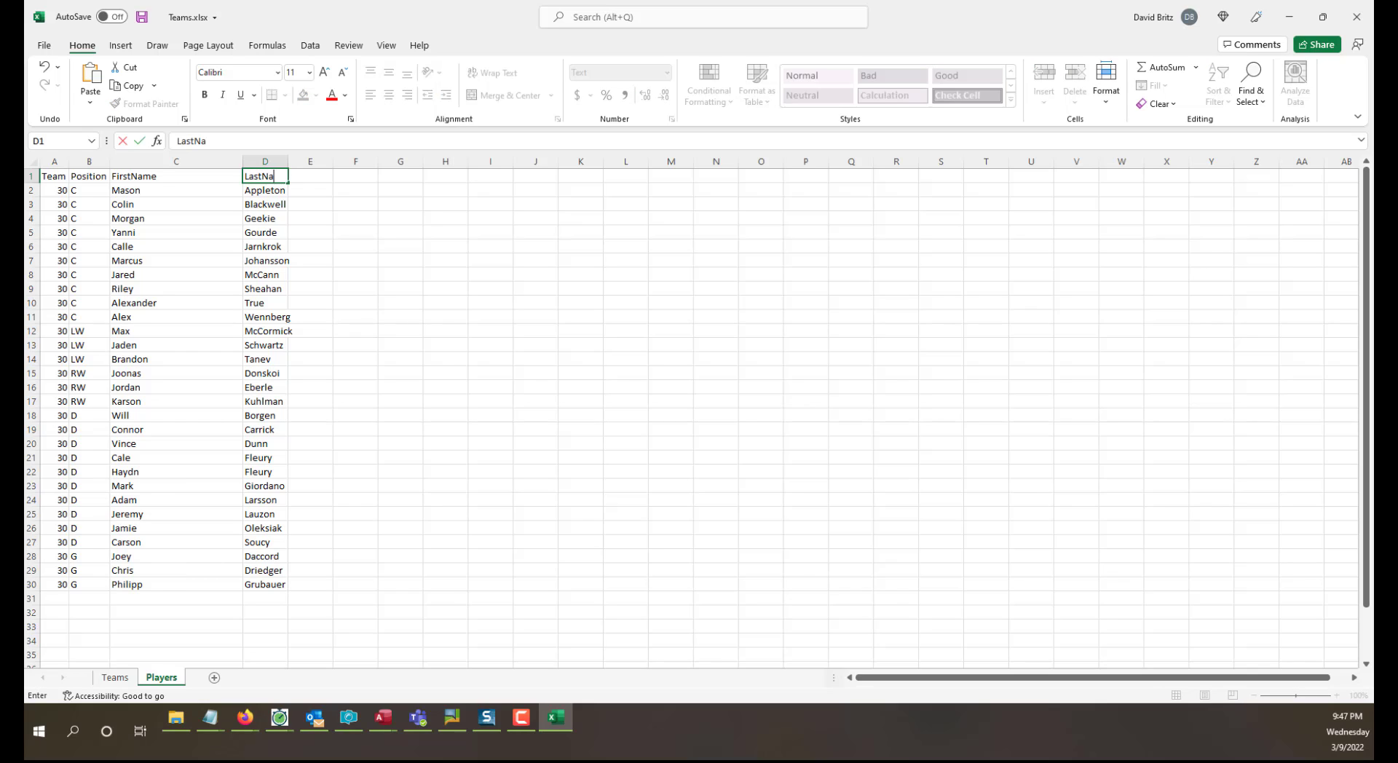
{"action": "type", "text": "me"}
{"action": "key", "text": "Return"}
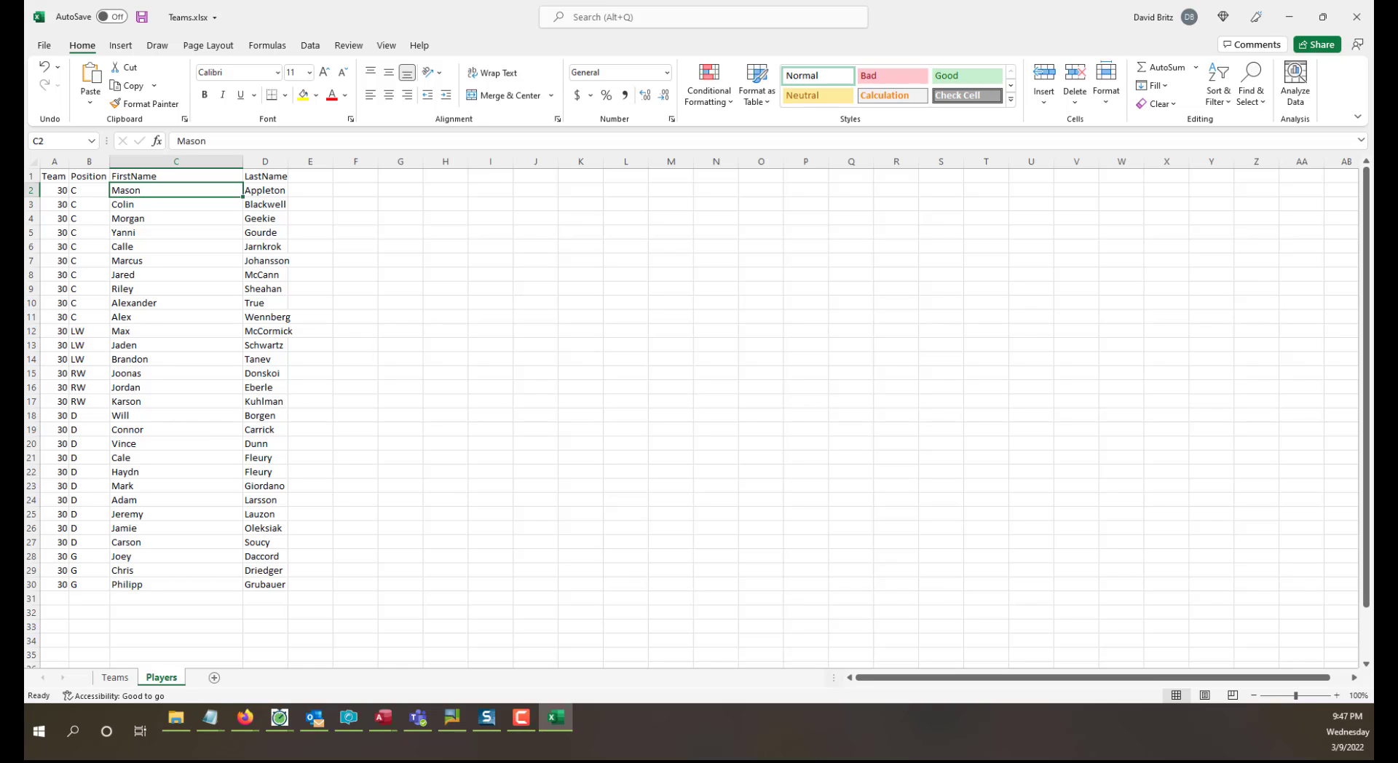
{"action": "left_click", "coordinate": [142, 19]}
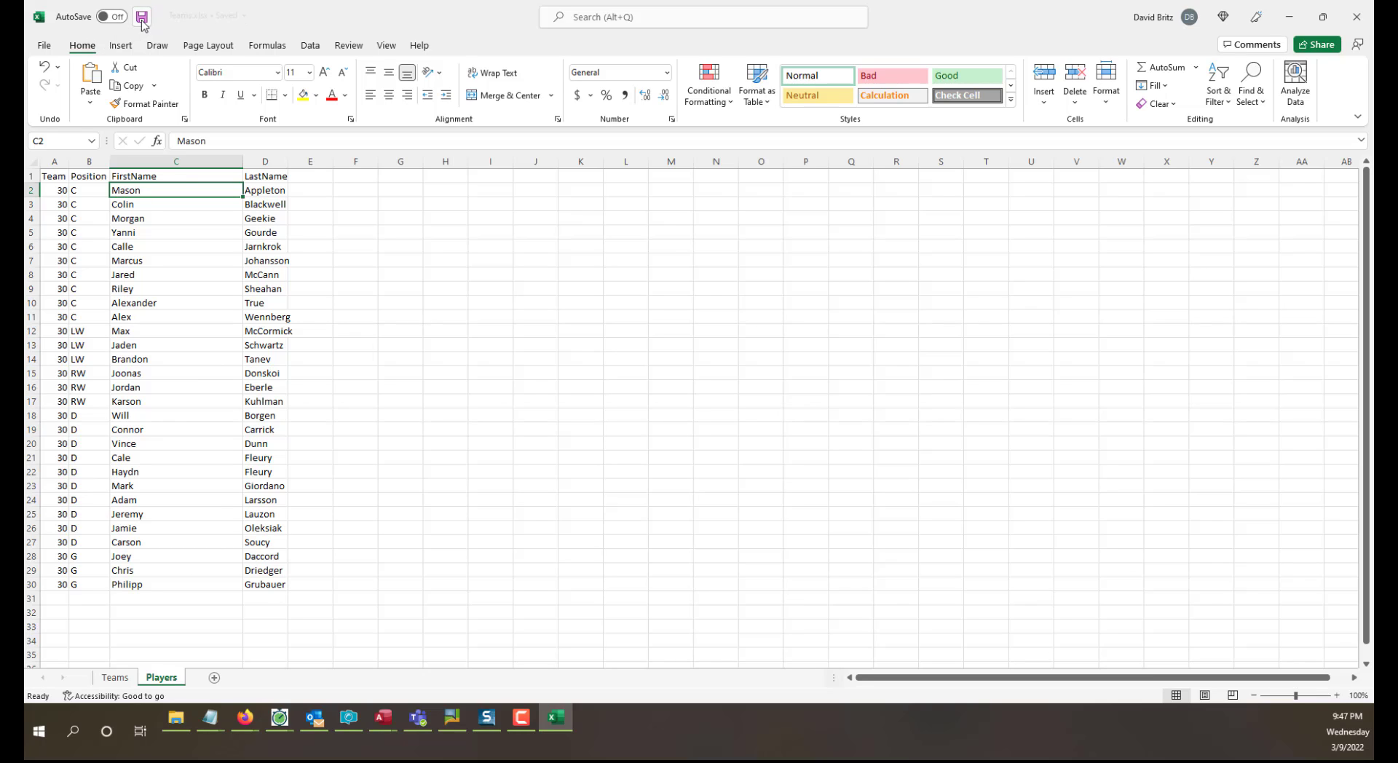